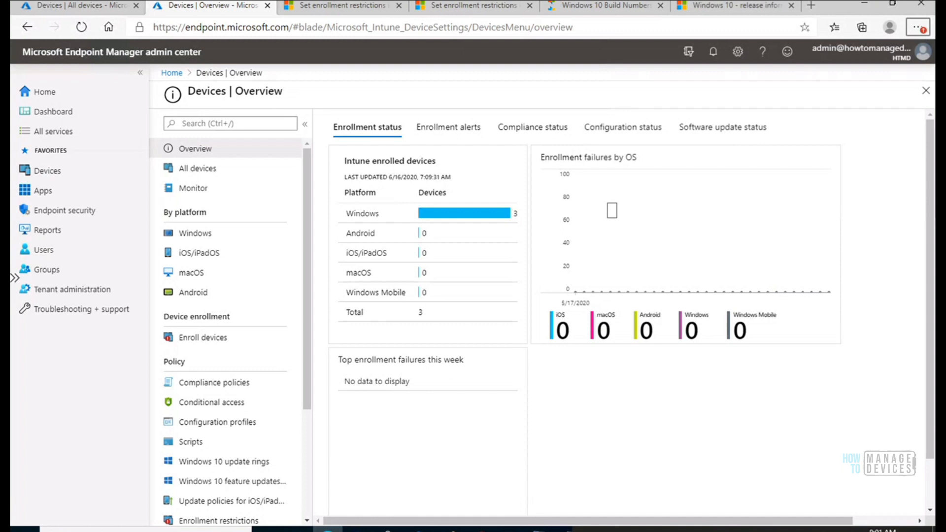
Switch to the Azure AD Joined remote session and examine the event 814 policy details in the DeviceManagement-Enterprise-Diagnostics-Provider Admin log
mouse_move(539, 529)
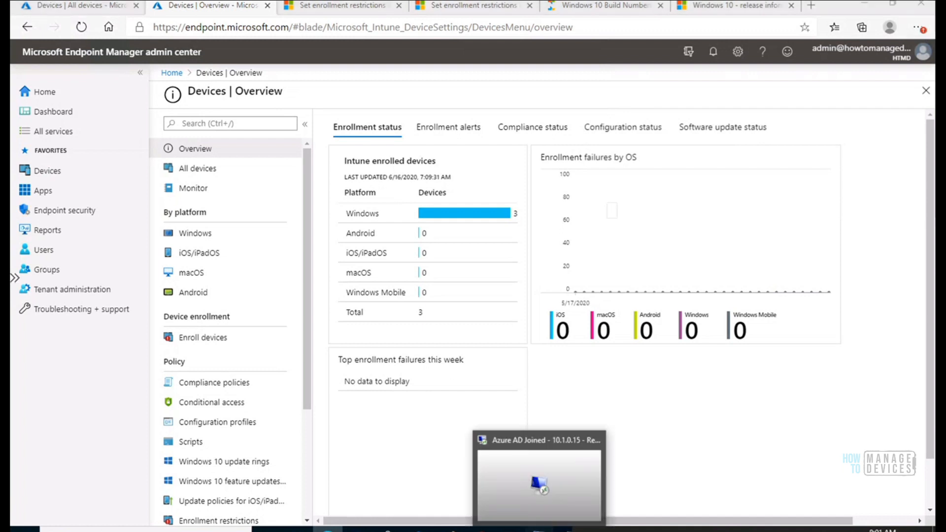
click(538, 463)
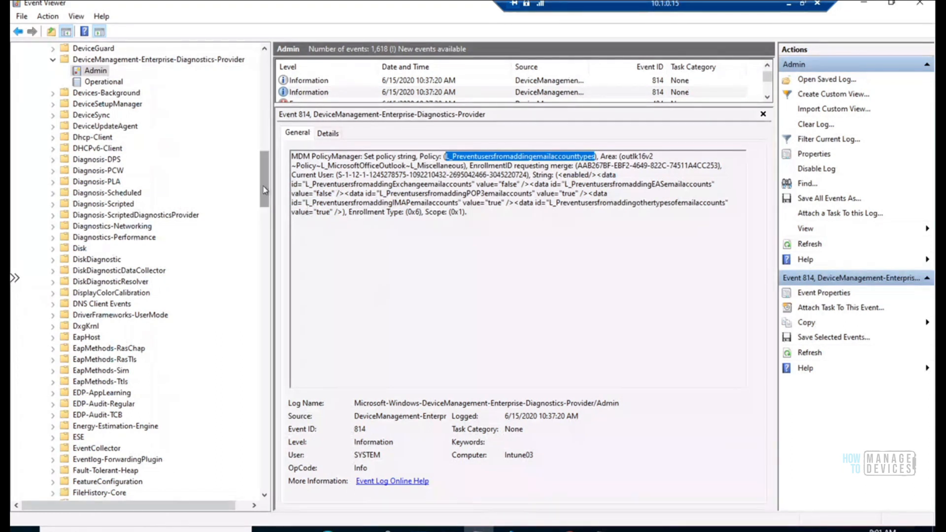
scroll(263, 184, up, 1)
scroll(263, 184, up, 1)
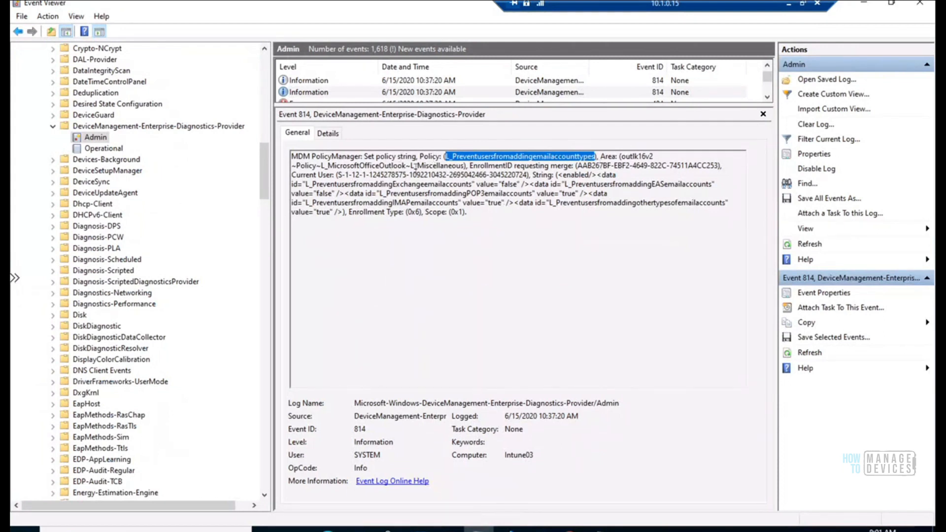
drag(292, 156, 494, 225)
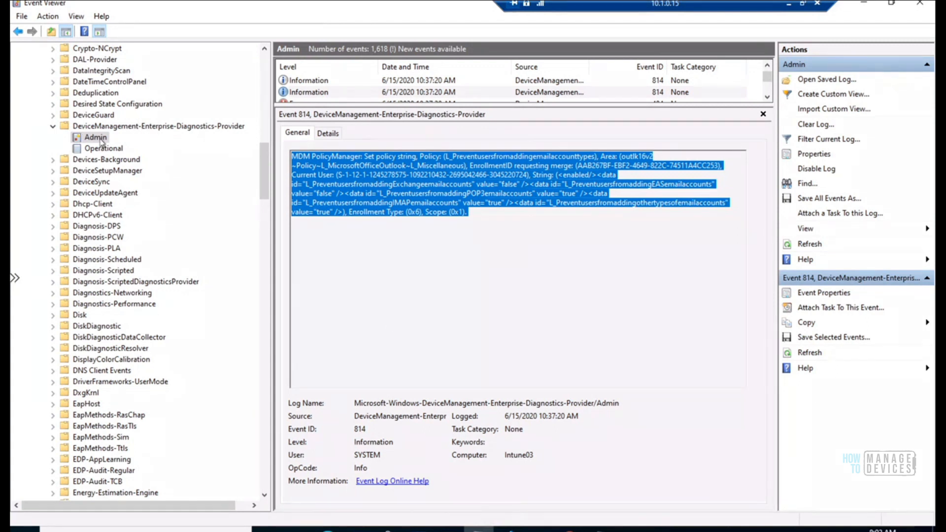
Switch to Registry Editor and examine the PolicyManager Providers path of the Outlook Exchange settings key, from the provider ID to the policy name
click(506, 530)
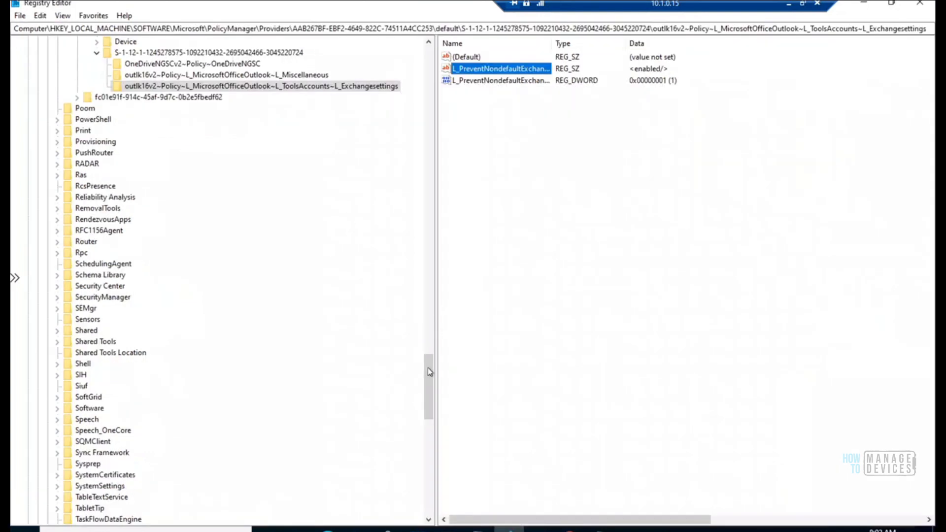
drag(428, 368, 428, 344)
scroll(428, 344, up, 13)
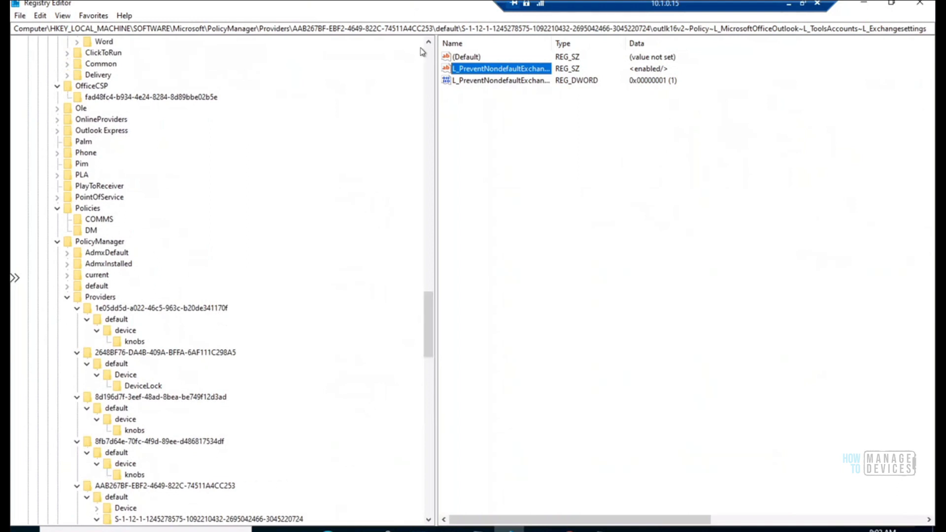
click(170, 29)
drag(170, 28, 441, 27)
drag(509, 26, 639, 28)
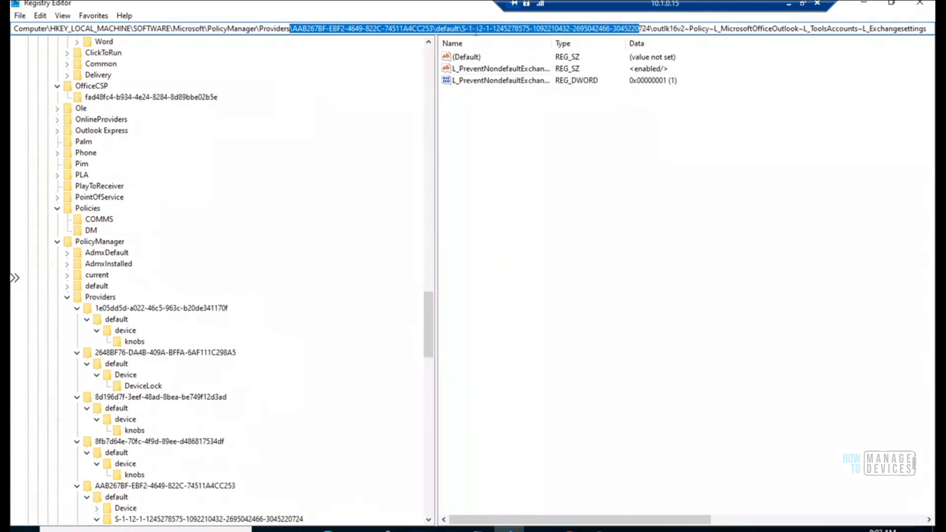
drag(459, 28, 714, 32)
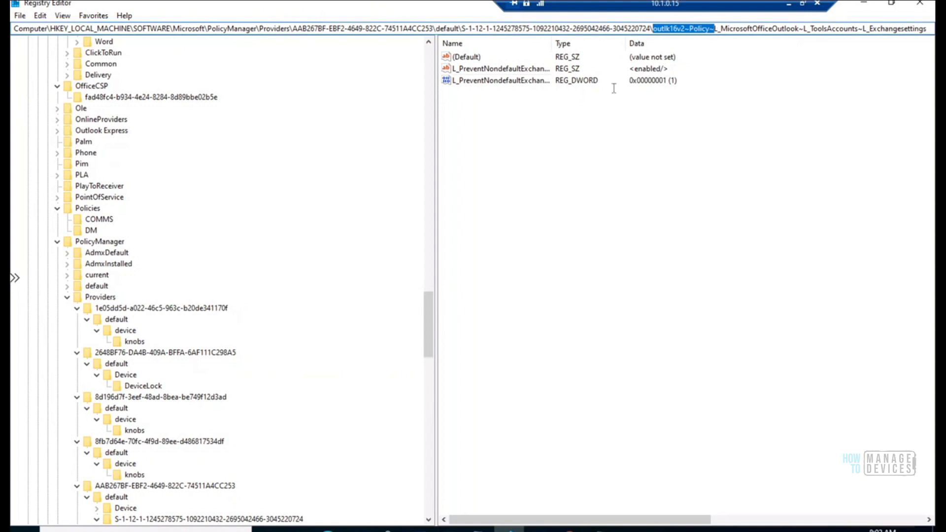
Inspect the OneDriveNGSC, Outlook Miscellaneous and Outlook Exchange settings policy keys under the provider's user SID
drag(427, 321, 427, 350)
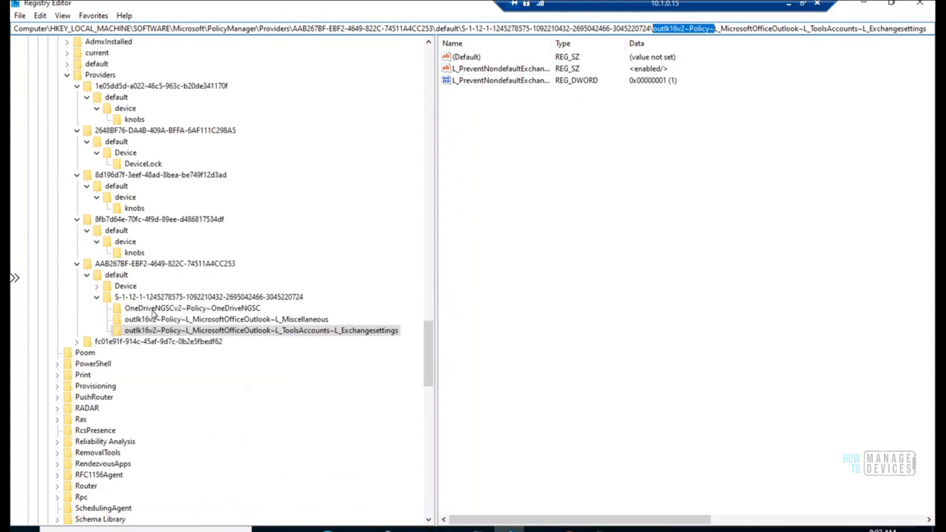
click(169, 309)
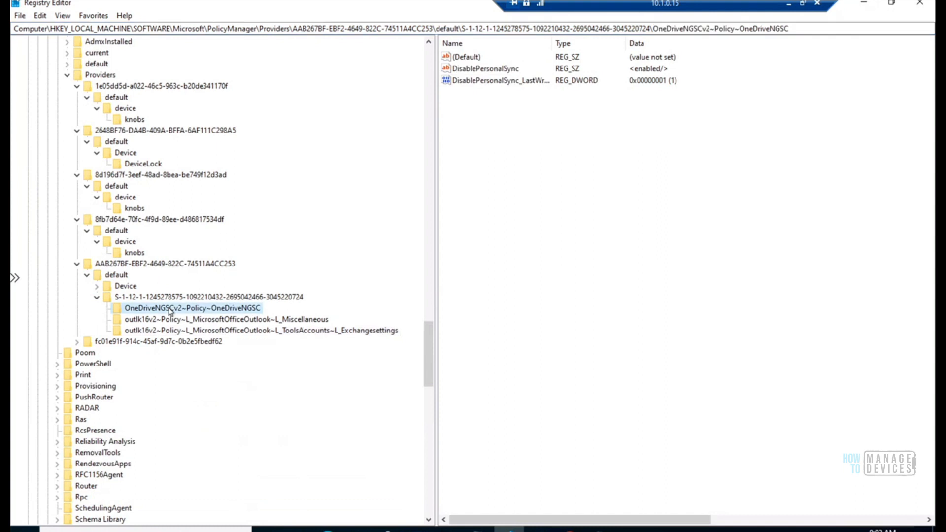
click(190, 321)
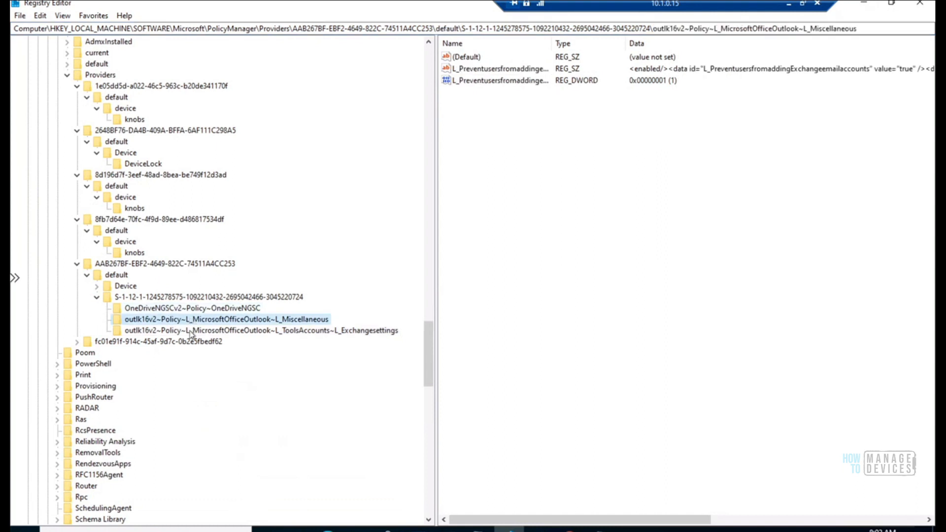
click(191, 331)
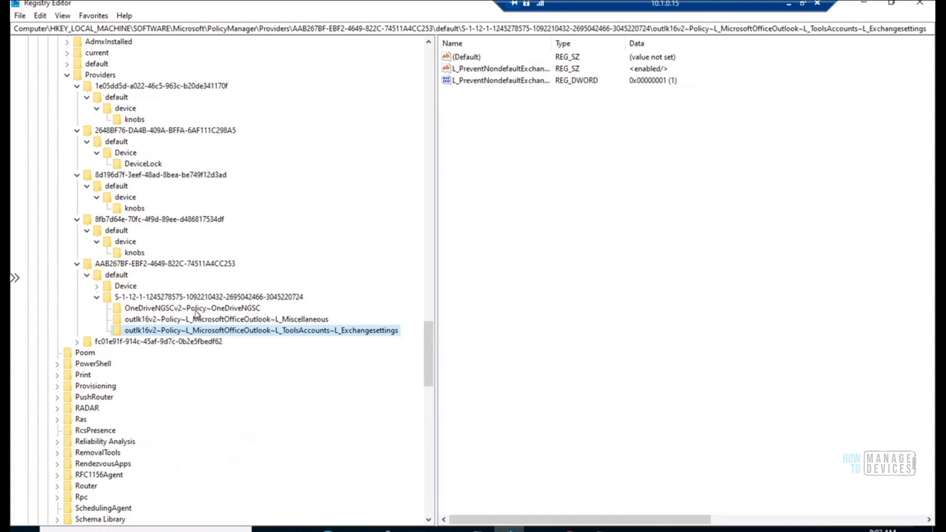
Inspect the DisablePersonalSync value in the OneDriveNGSC policy key and close it without changes
click(197, 311)
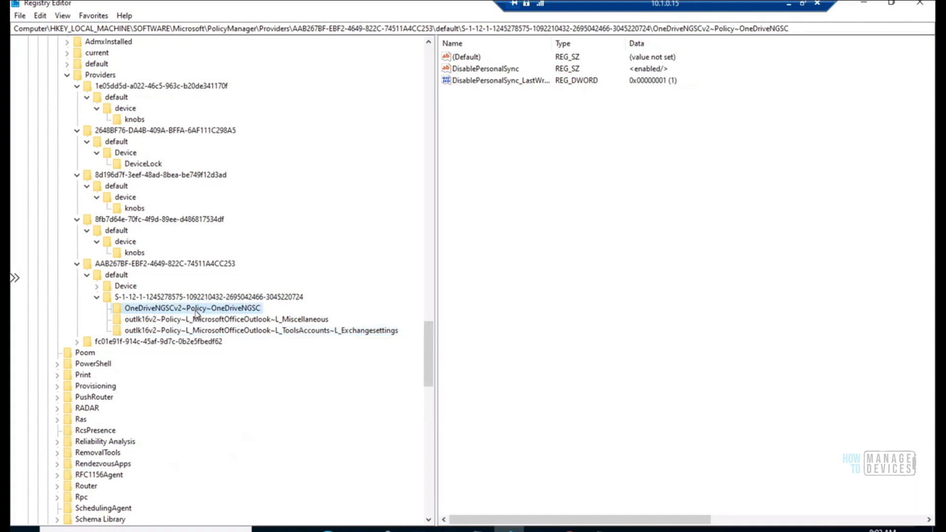
double_click(499, 74)
drag(218, 63, 306, 58)
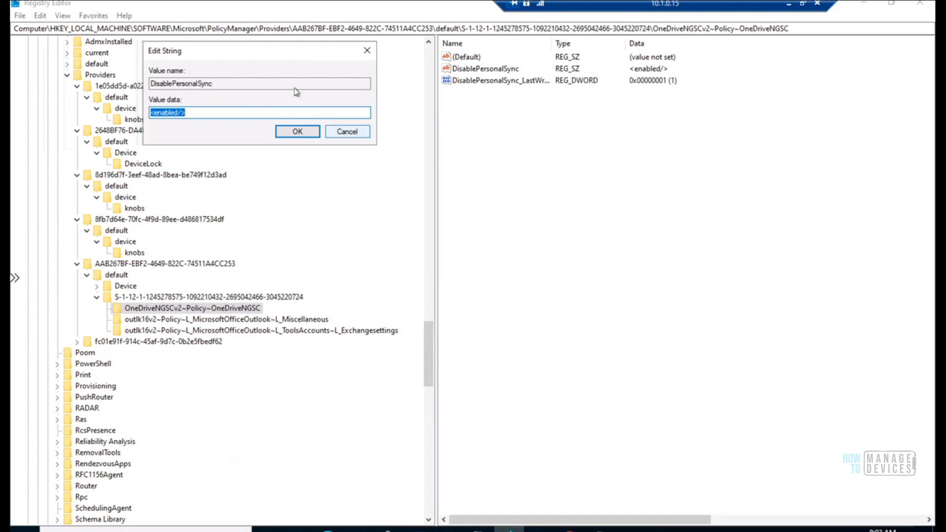
click(347, 132)
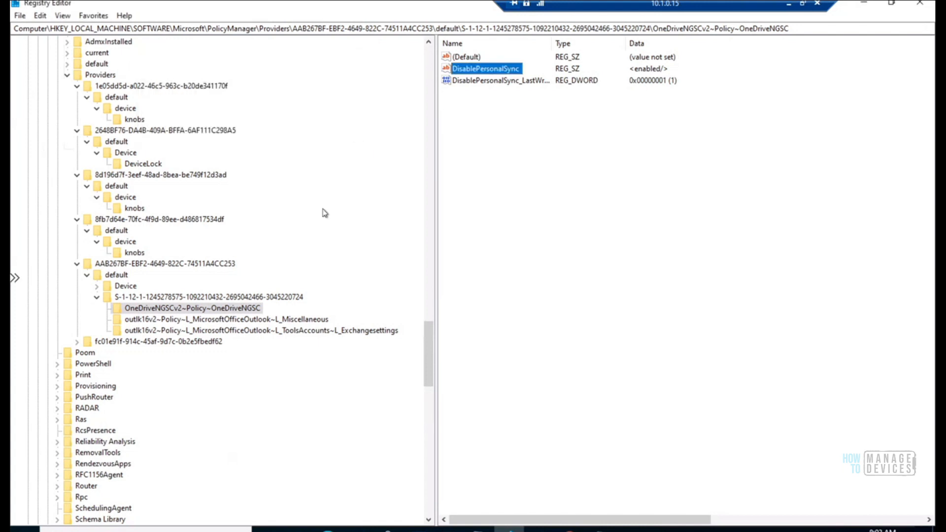
Copy the value data of L_Preventusersfromaddingemailaccounttypes from the Outlook Miscellaneous key into the Notepad note, below the existing text
click(291, 321)
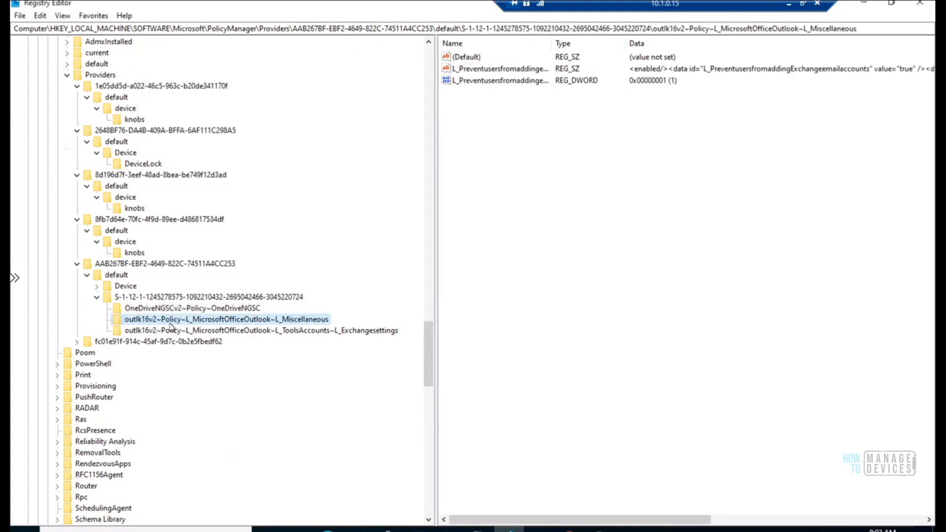
double_click(506, 73)
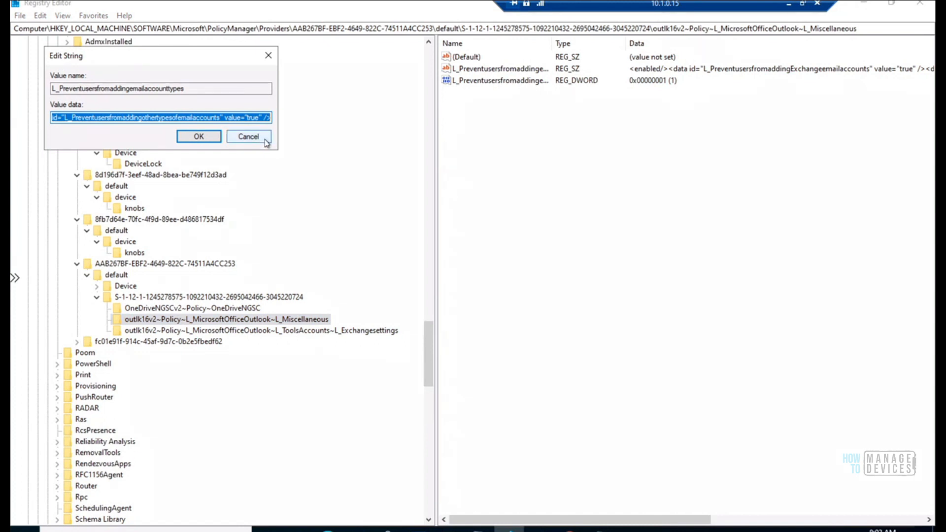
click(246, 118)
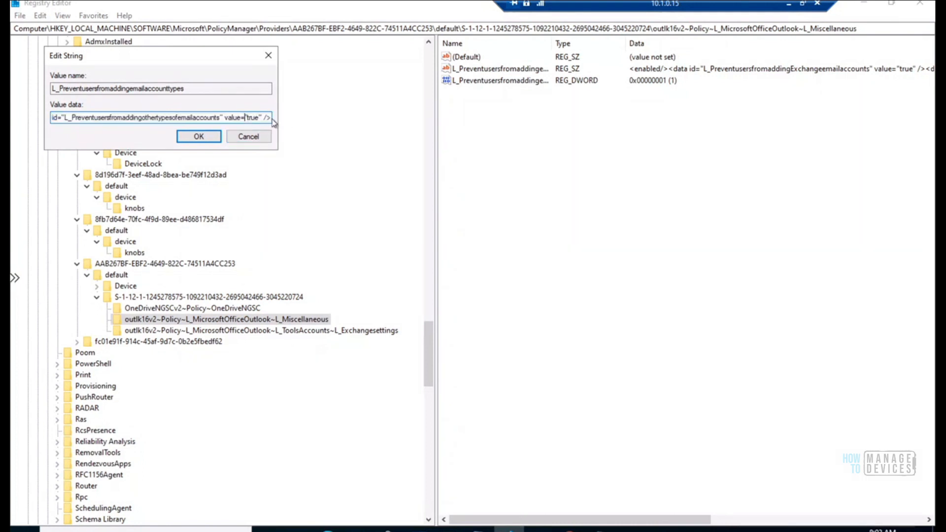
key(ctrl+a)
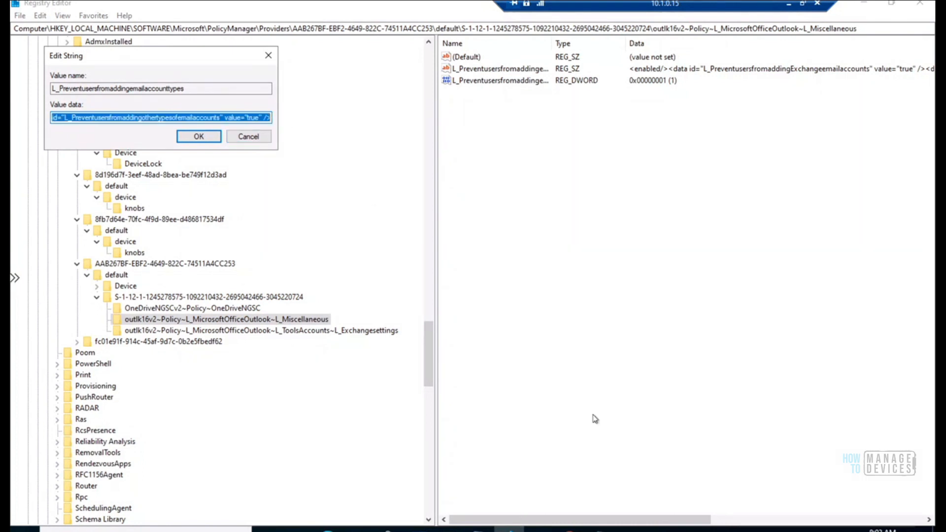
click(599, 528)
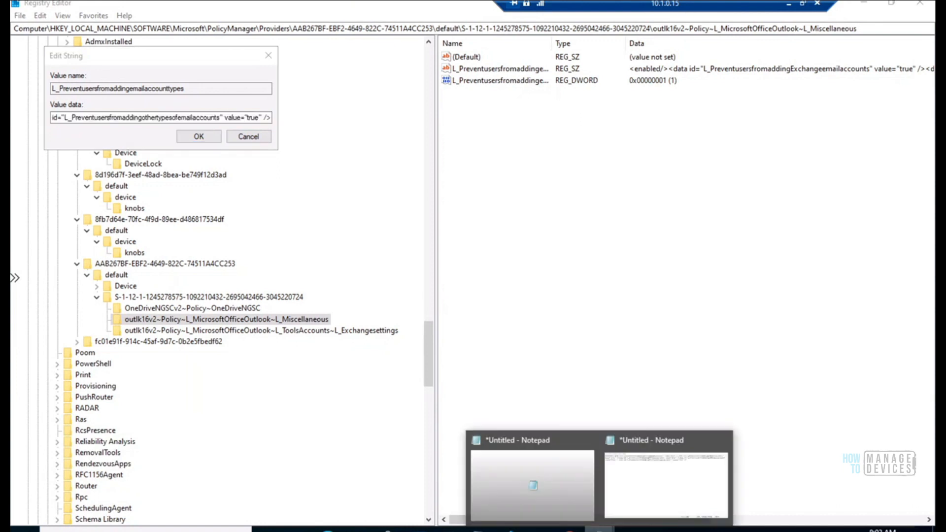
click(641, 480)
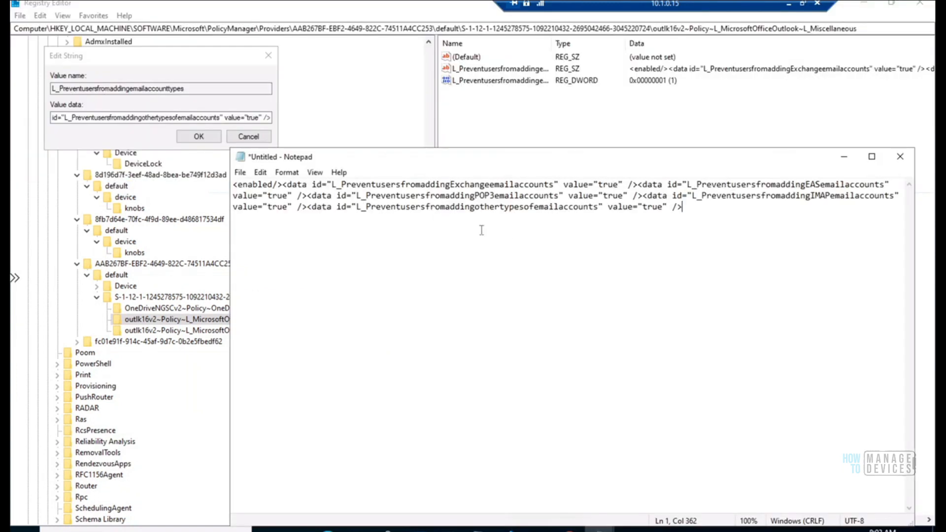
drag(462, 161, 381, 117)
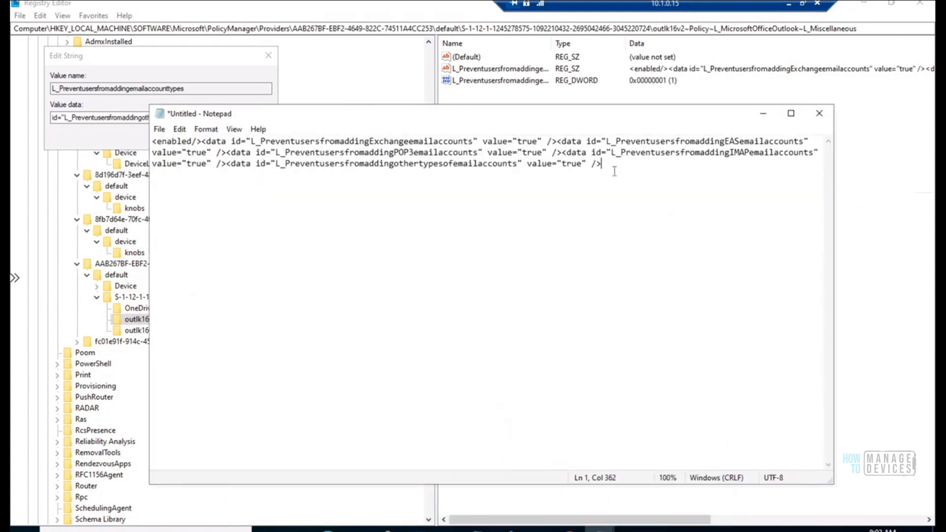
key(Return)
key(Return)
text(<enabled/><data id="L_PreventusersfromaddingExchangeemailaccounts" value="true" /><data id="L_PreventusersfromaddingEASemailaccounts" value="true" /><data id="L_PreventusersfromaddingPOP3emailaccounts" value="true" /><data id="L_PreventusersfromaddingIMAPemailaccounts" value="true" /><data id="L_Preventusersfromaddingothertypesofemailaccounts" value="true" />)
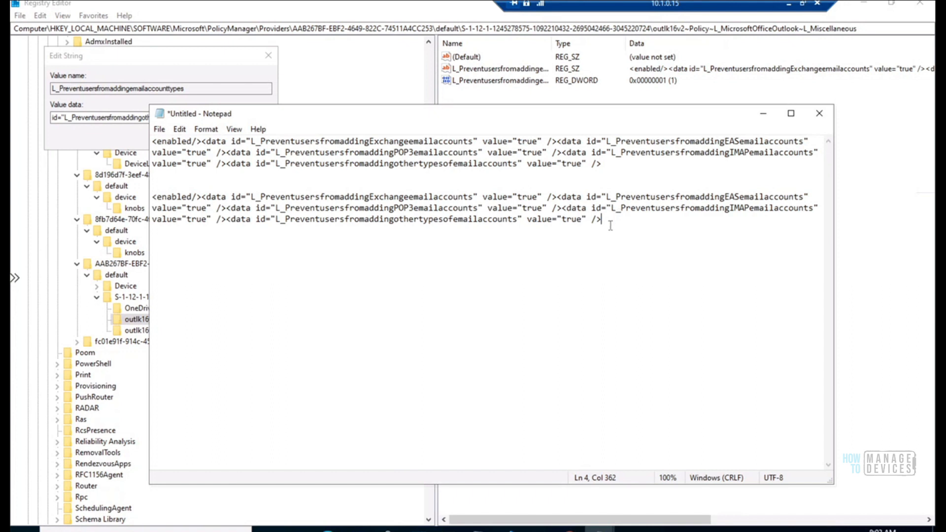
Copy the PreventusersfromaddingExchangeemailaccounts name from the second policy string onto a separate line below it
drag(260, 196, 474, 197)
key(ctrl+c)
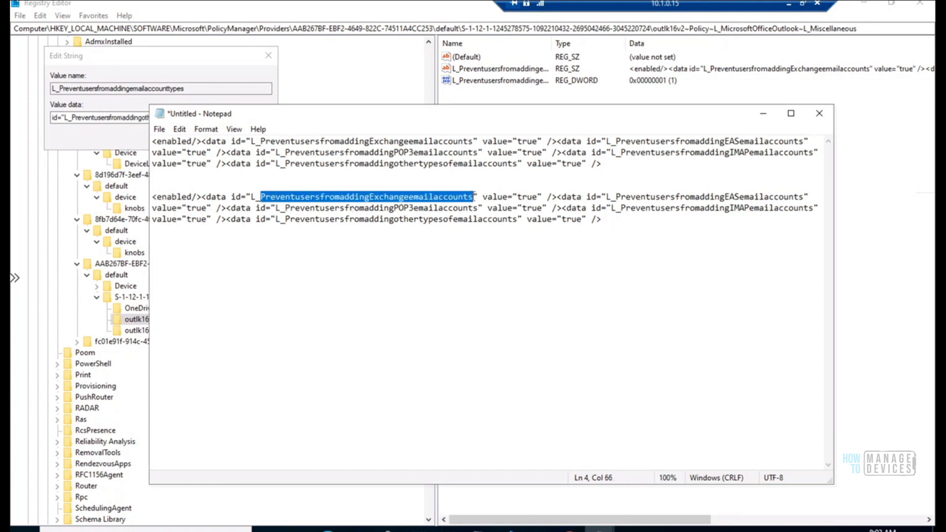
click(656, 226)
key(Return)
key(Return)
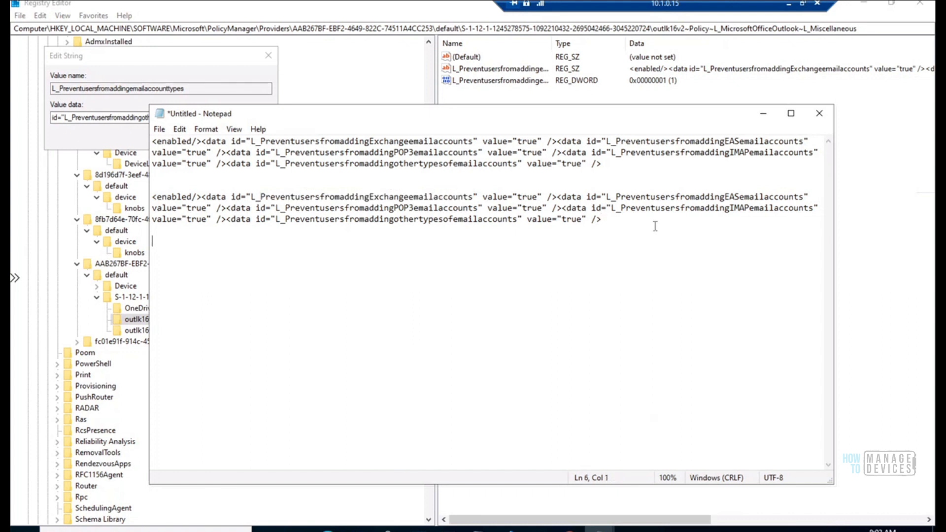
key(ctrl+v)
Insert spaces between the words of the copied setting name to read "Prevent users from adding Exchange email accounts"
click(190, 241)
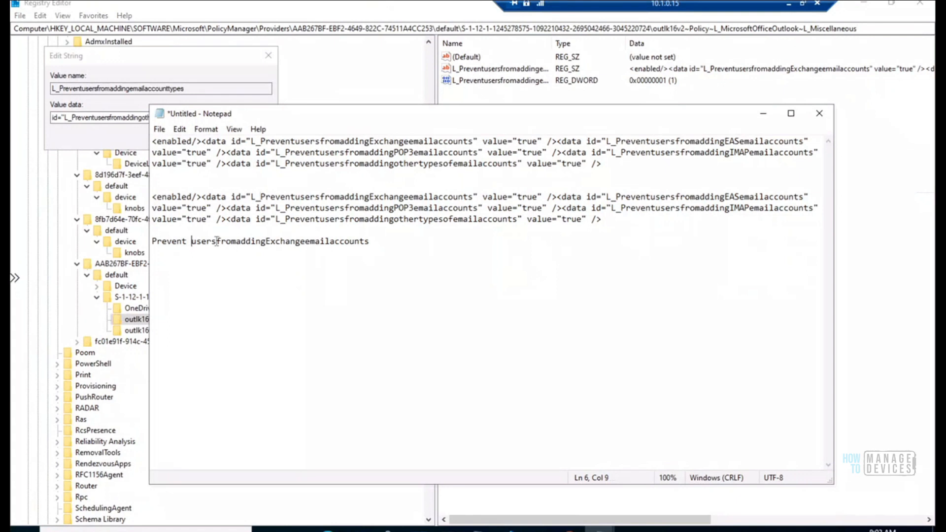
click(218, 241)
click(241, 241)
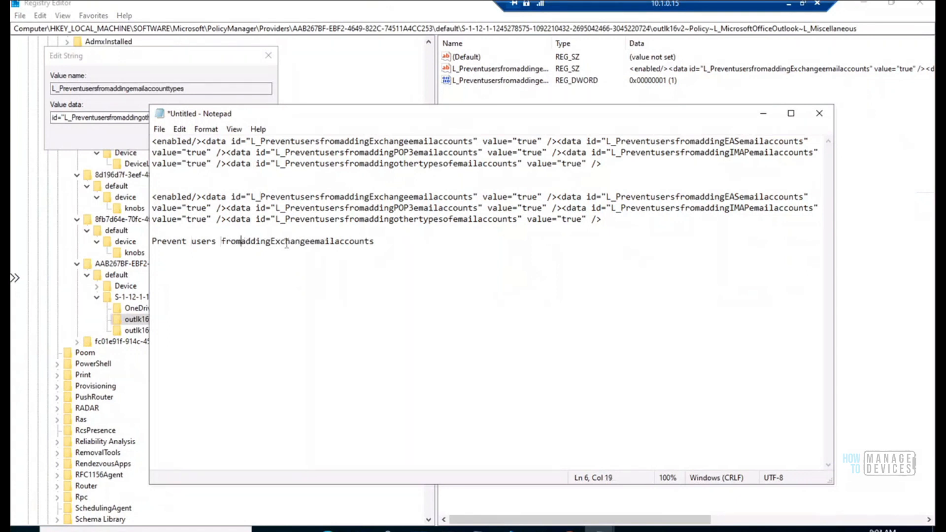
click(276, 242)
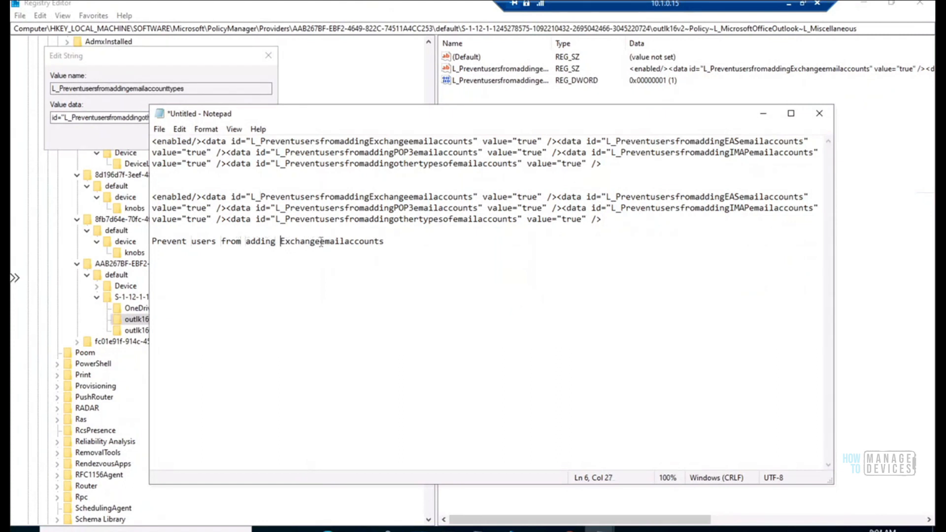
key(Right)
key(Right)
key(Right)
key(Right)
key(Right)
key(Right)
key(Right)
key(Right)
key(Right)
key(Right)
key(Right)
key(Right)
key(Right)
Review the spaced setting name and the account-type entries in the note, minimize it, and close the registry value without changes
drag(402, 238, 139, 235)
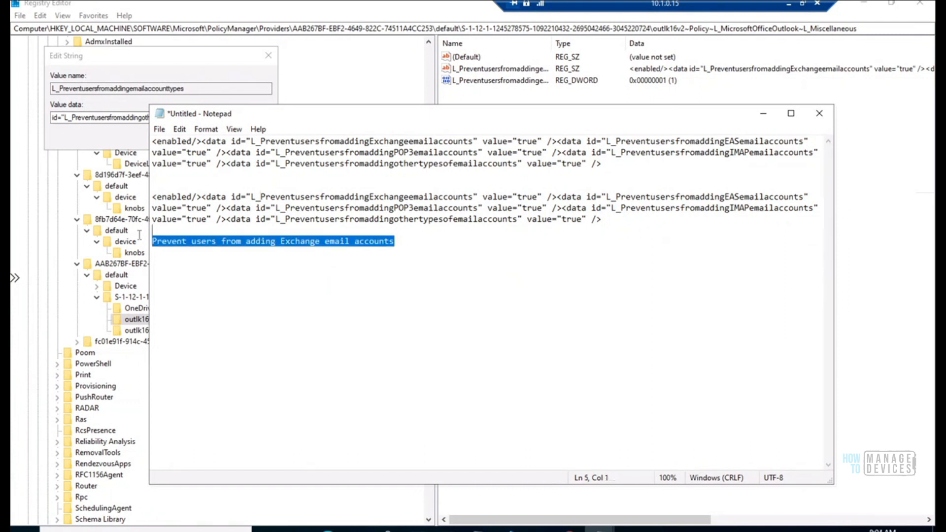
click(406, 245)
drag(235, 246, 152, 243)
click(427, 242)
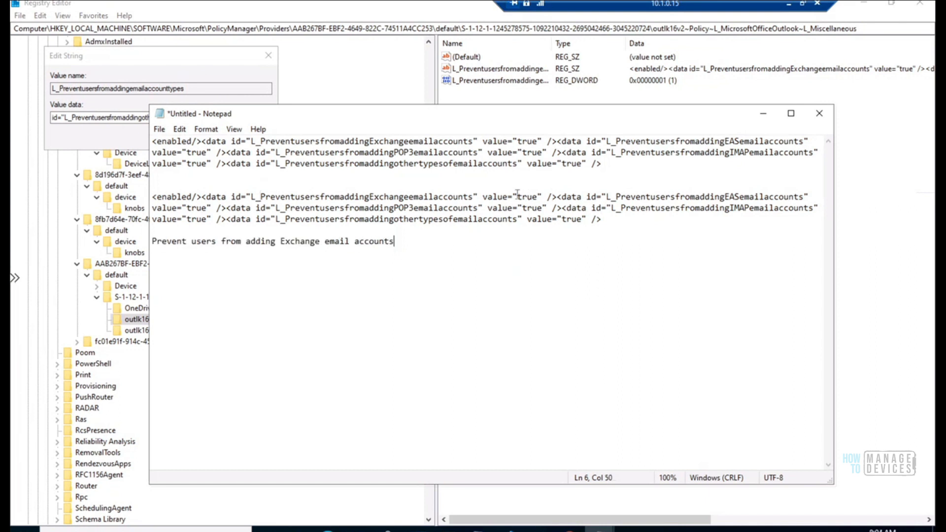
shift+click(560, 209)
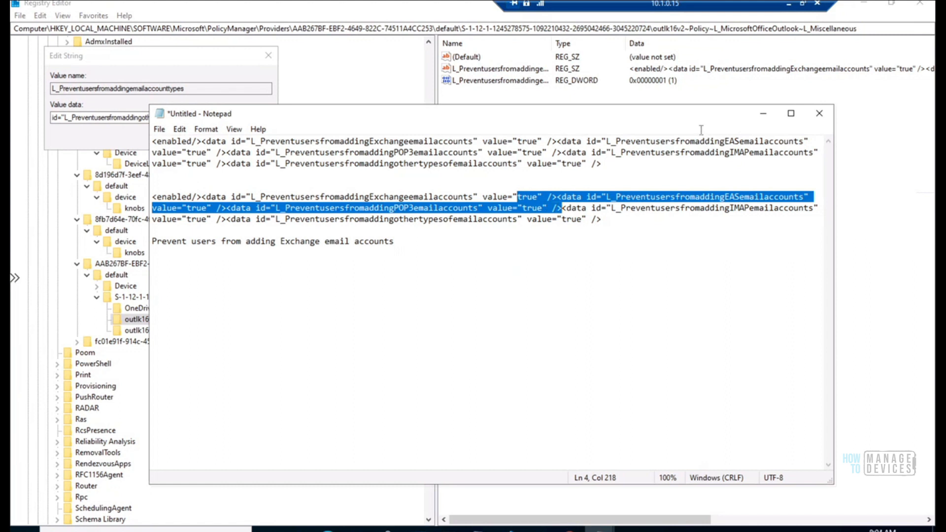
click(767, 116)
click(248, 136)
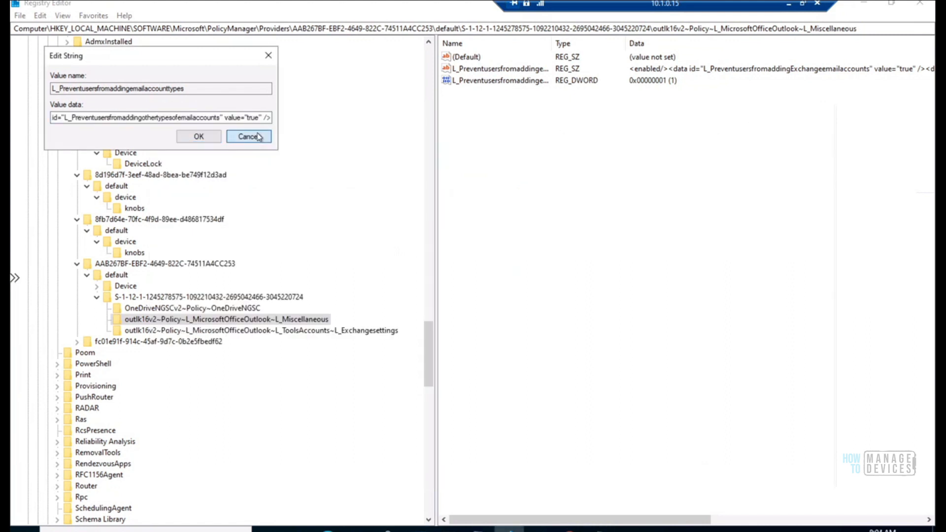
Inspect the L_PreventNondefaultExchangeAccounts string in the Outlook Exchangesettings key, highlighting its value name, and close it without changes
click(210, 331)
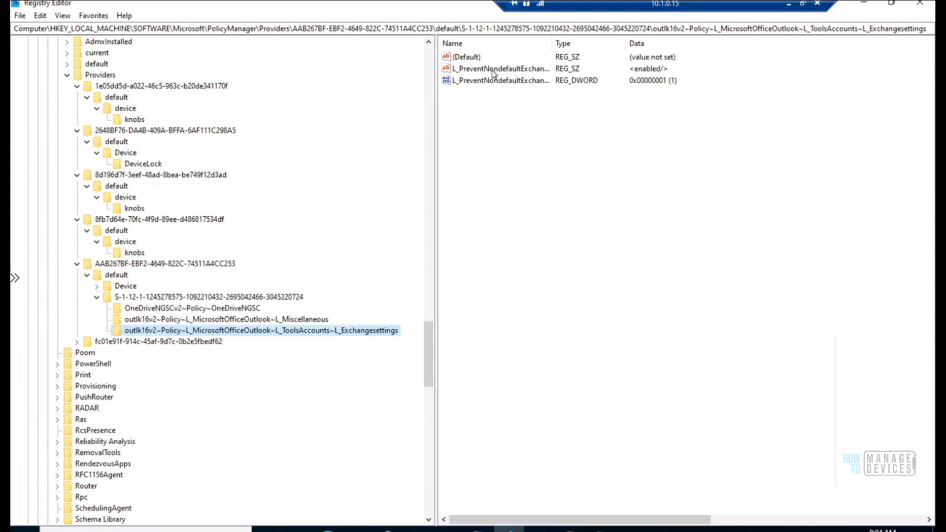
double_click(493, 72)
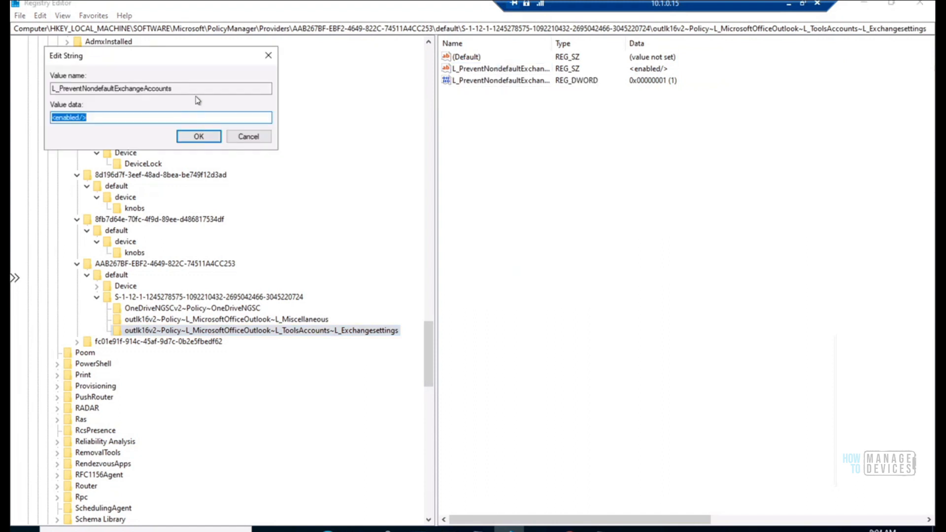
drag(192, 89, 54, 89)
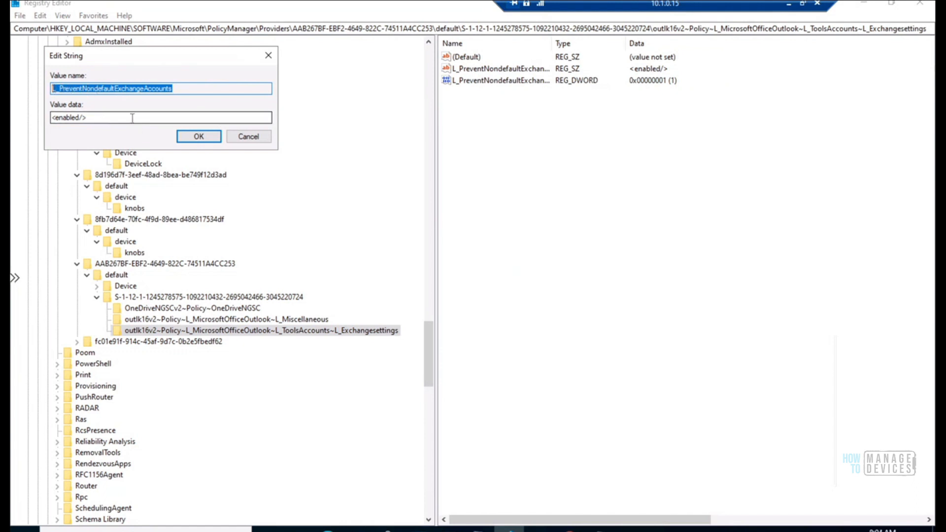
click(239, 141)
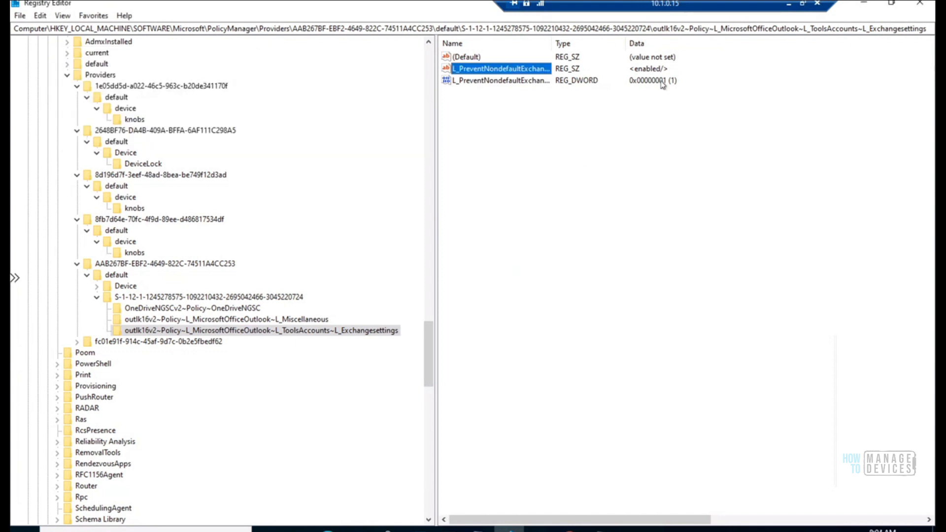
Switch to the Microsoft Endpoint Manager admin center and open the device status of the Windows configuration profile "Prevent Personal eMail Onedrive etc"
click(788, 6)
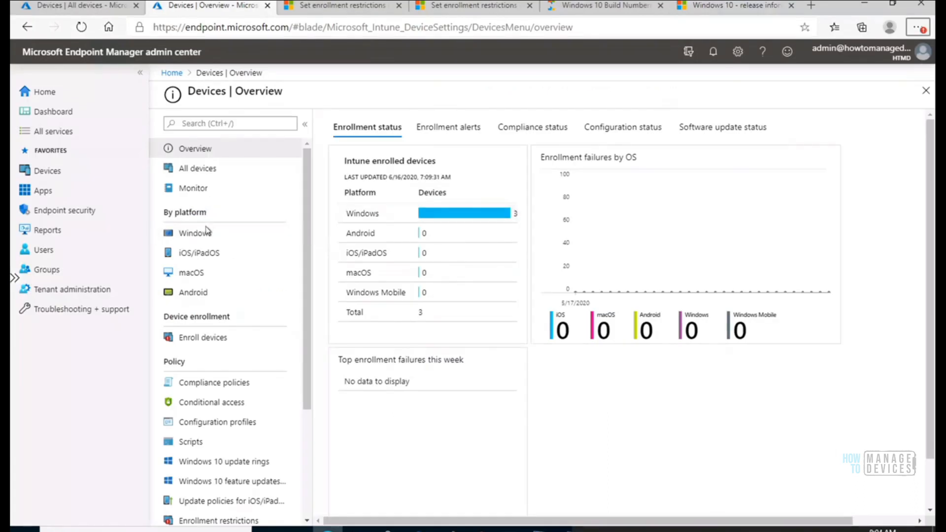
click(203, 235)
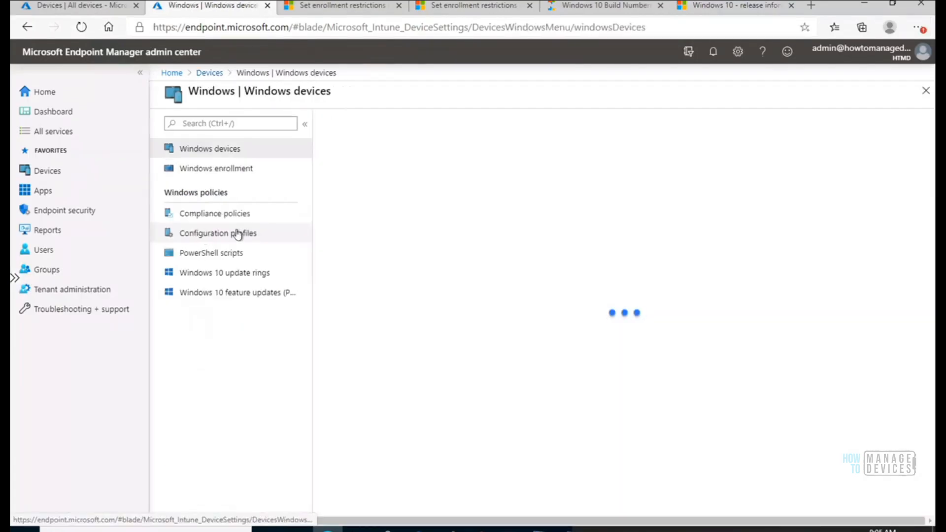
click(230, 234)
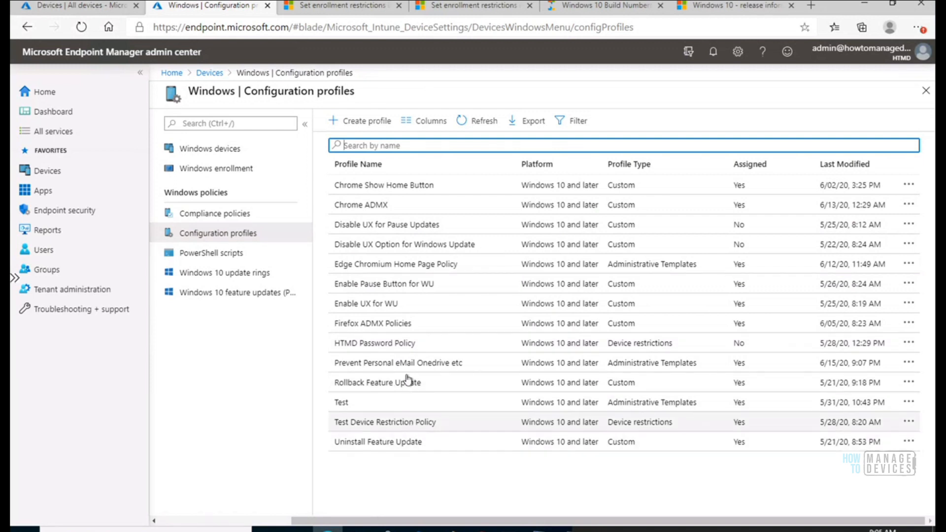
click(404, 364)
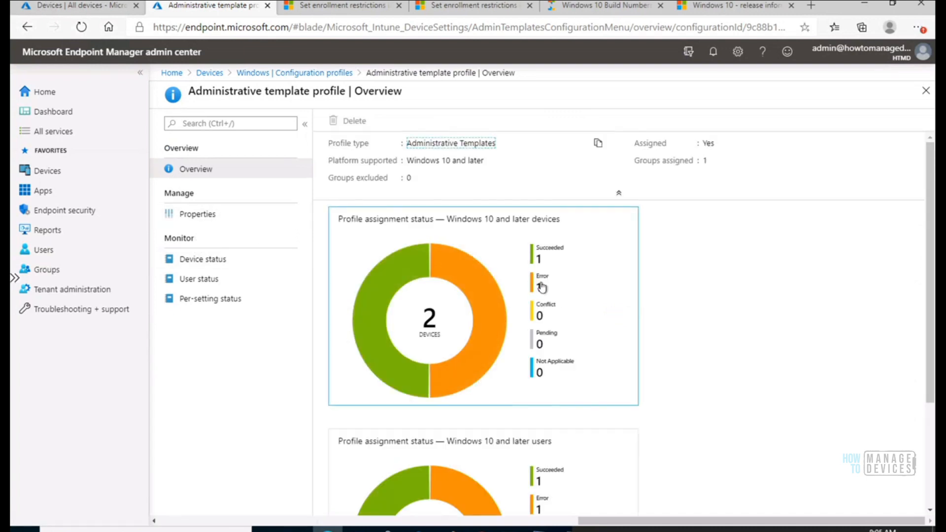
click(217, 257)
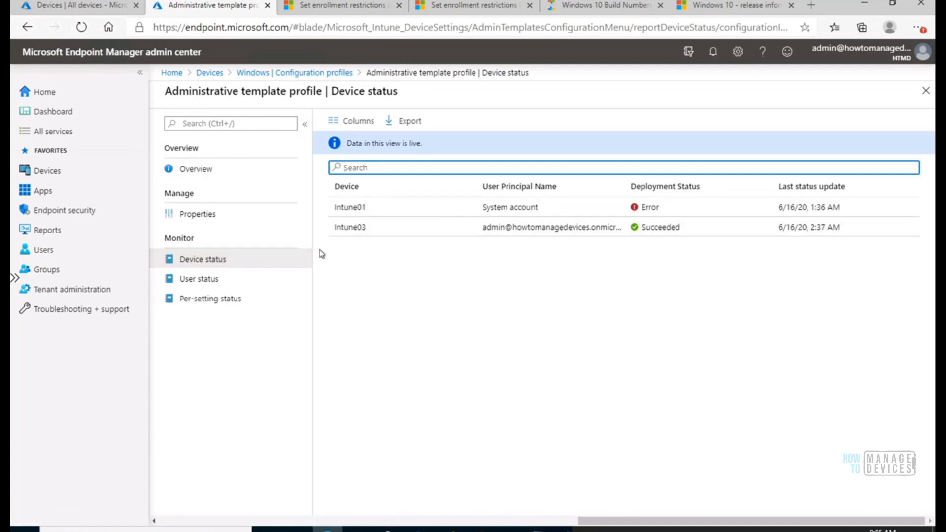
Open Intune01's device configuration and view the per-setting states of the "Prevent Personal eMail Onedrive etc" policy
click(363, 209)
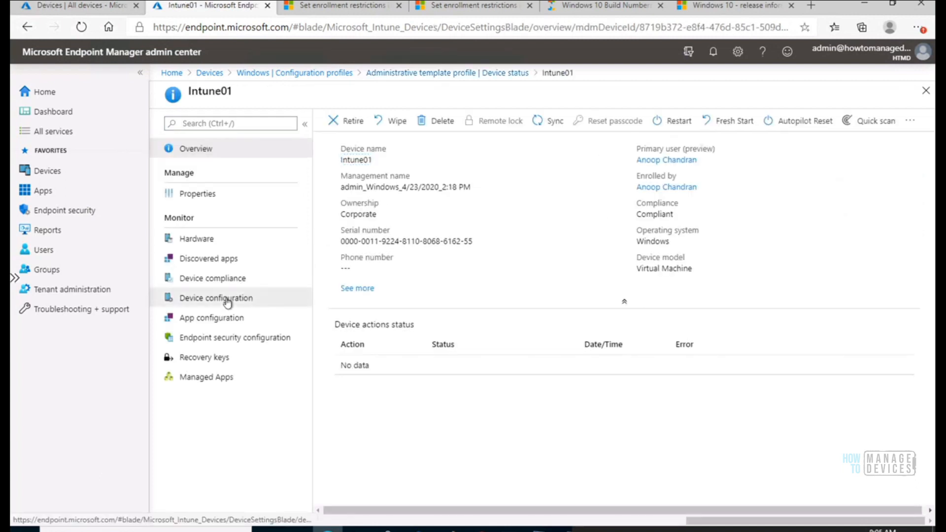
click(227, 299)
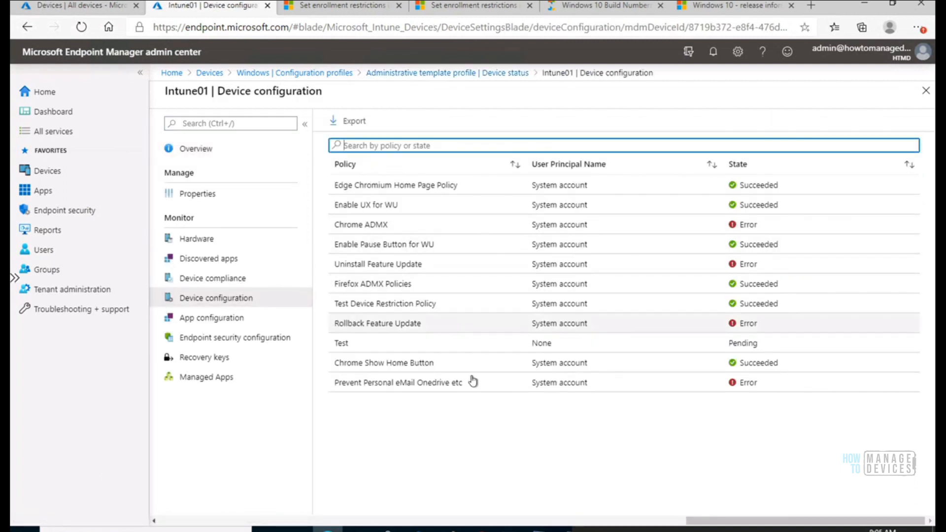
click(440, 385)
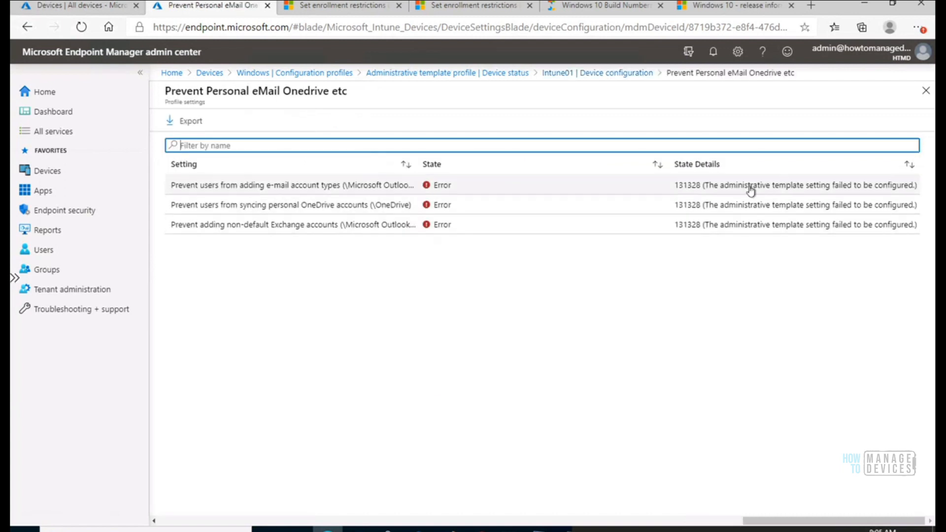
Examine the error code and details for "Prevent users from adding e-mail account types", and return to Intune01's device configuration list
click(750, 188)
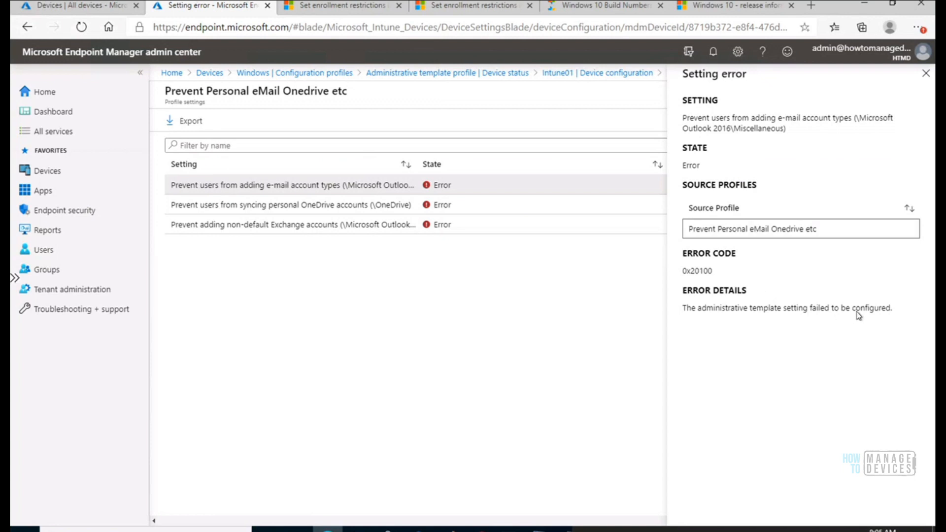
double_click(702, 271)
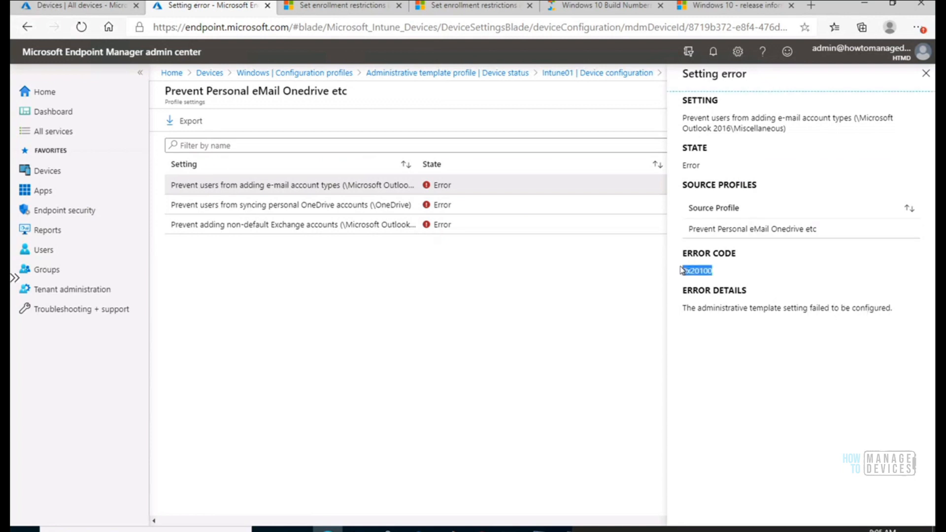
key(Escape)
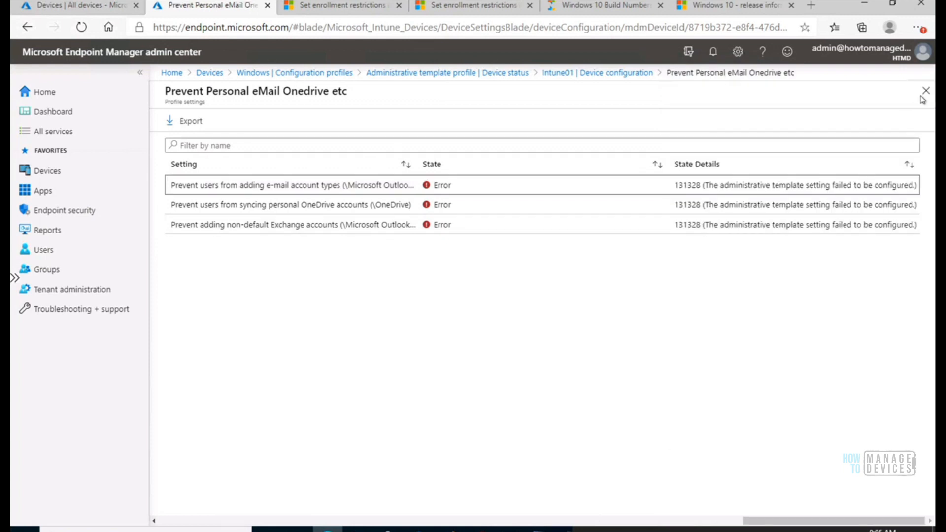
click(925, 91)
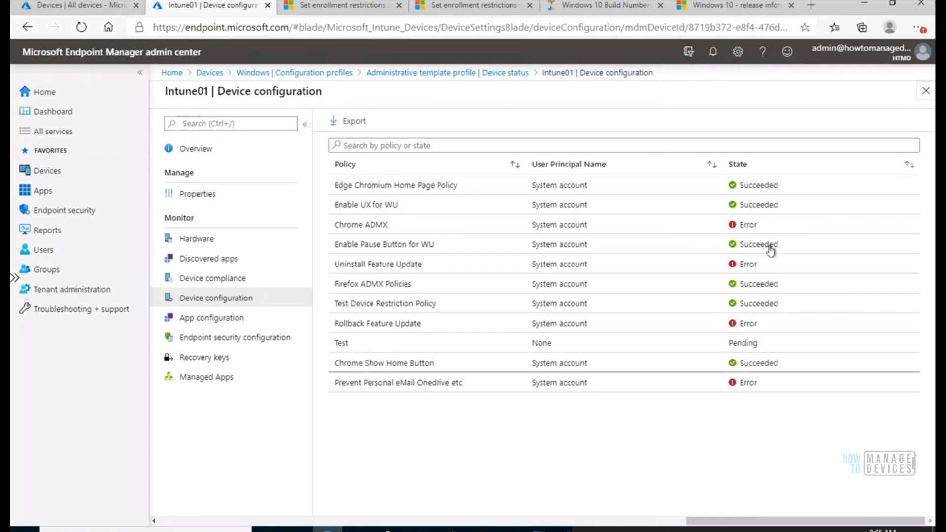
Run hostname in the command prompt, highlight the returned device name and the whoami result, and minimize the window
click(510, 530)
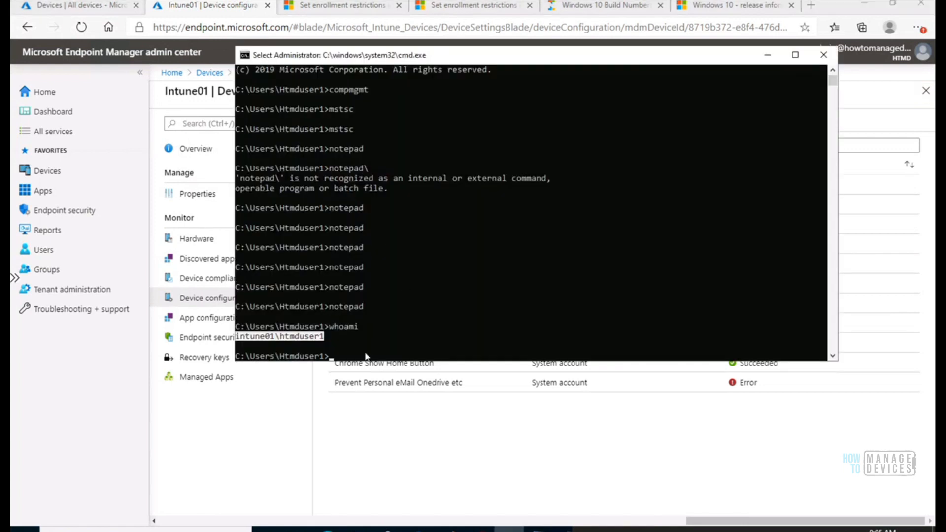
click(366, 355)
text(host)
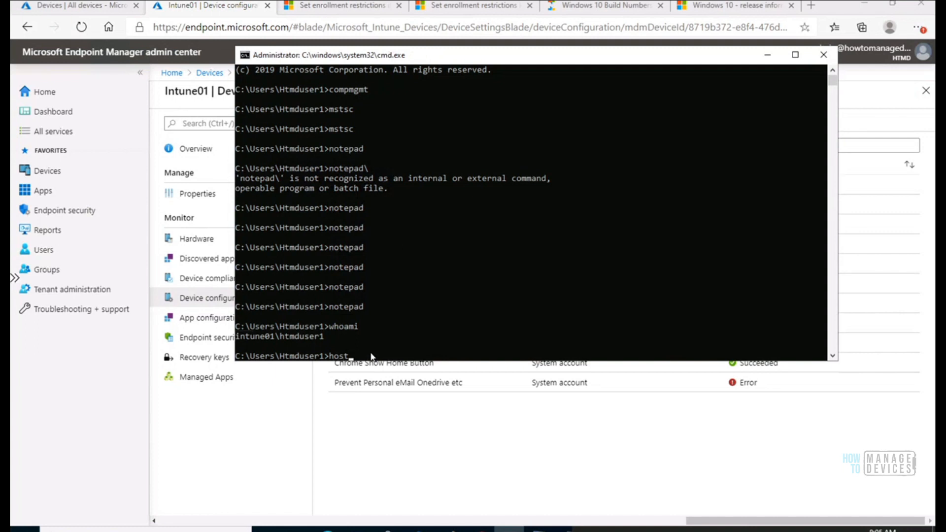
text(name)
key(Return)
drag(237, 337, 271, 338)
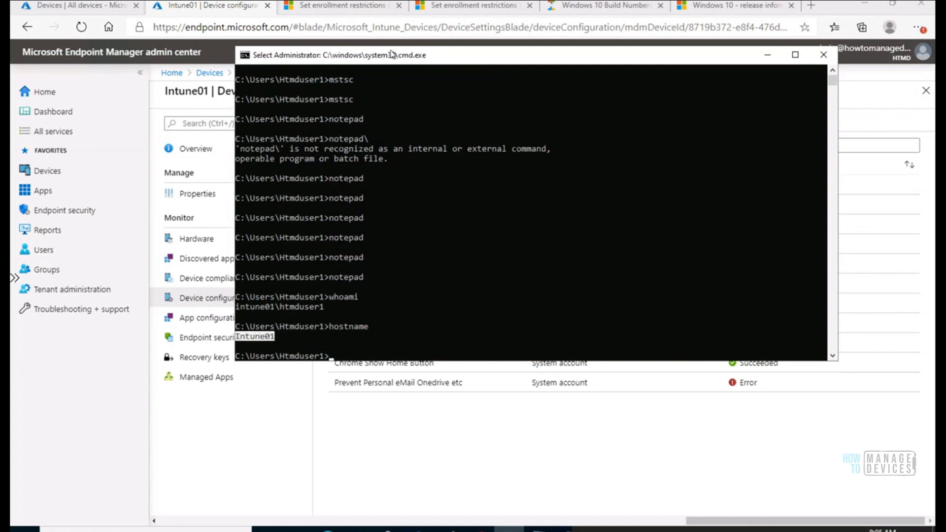
drag(397, 57, 445, 89)
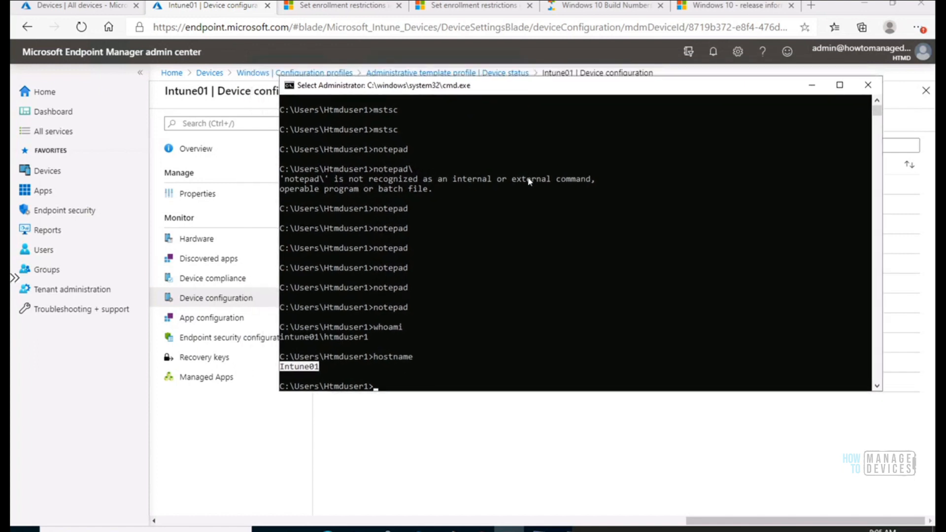
drag(522, 198, 526, 212)
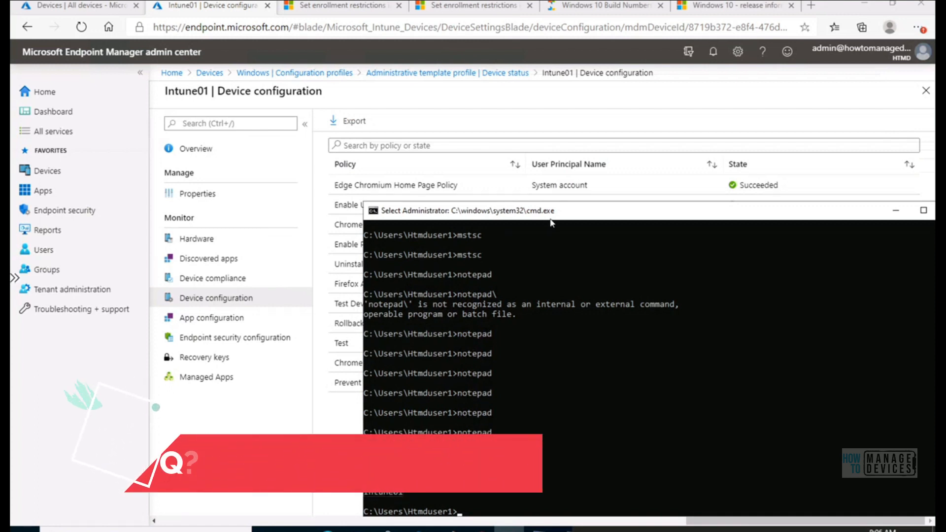
drag(530, 197, 423, 148)
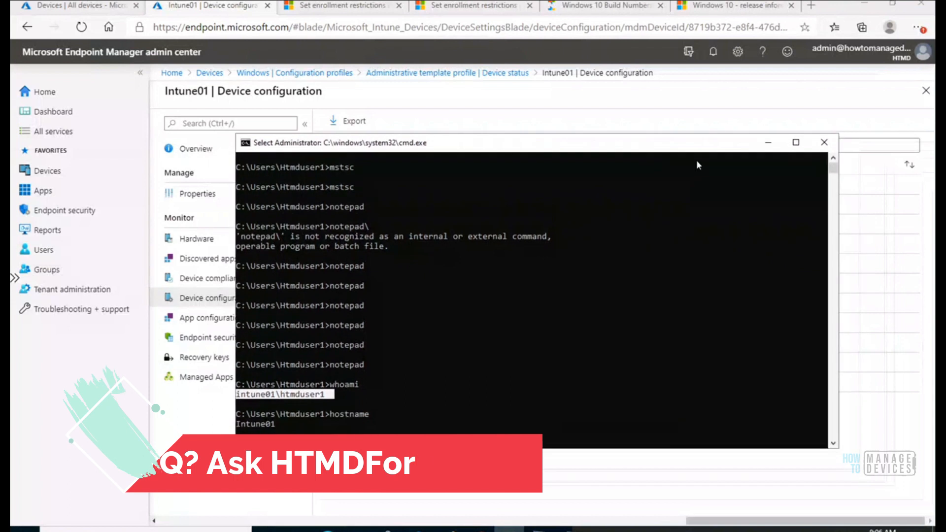
click(788, 163)
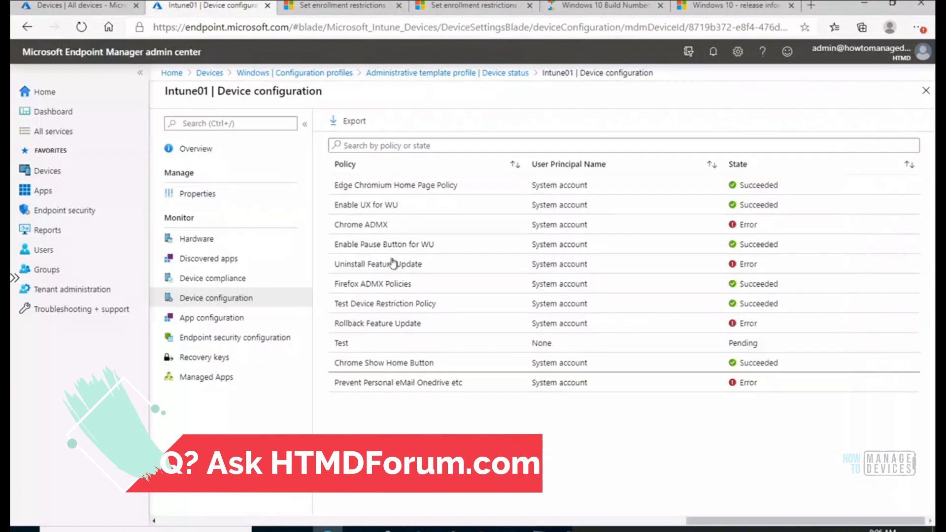
Return to the administrative template profile and open its configuration settings for editing from the profile properties
click(446, 72)
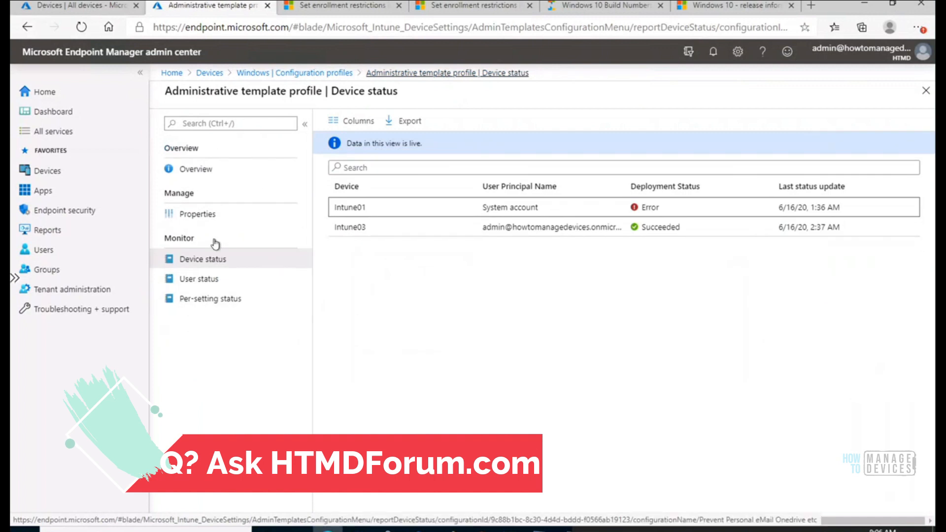
click(205, 223)
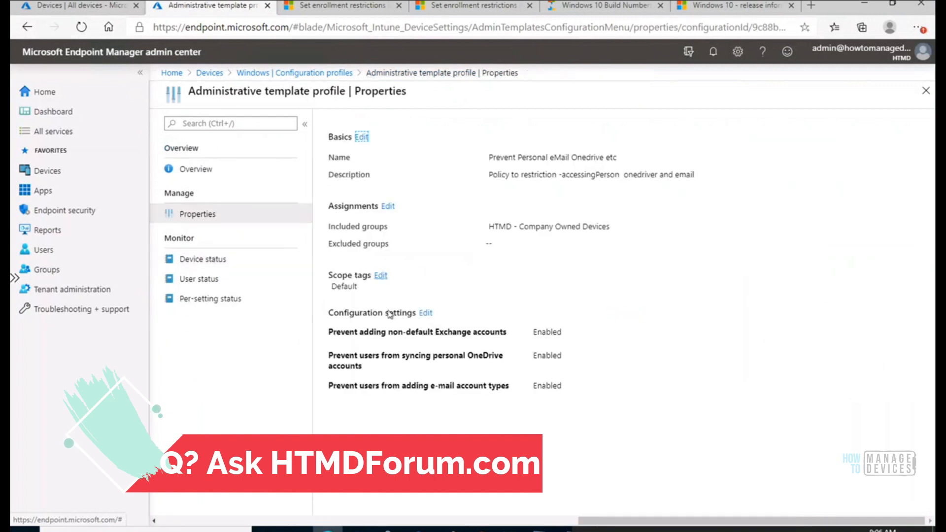
click(426, 313)
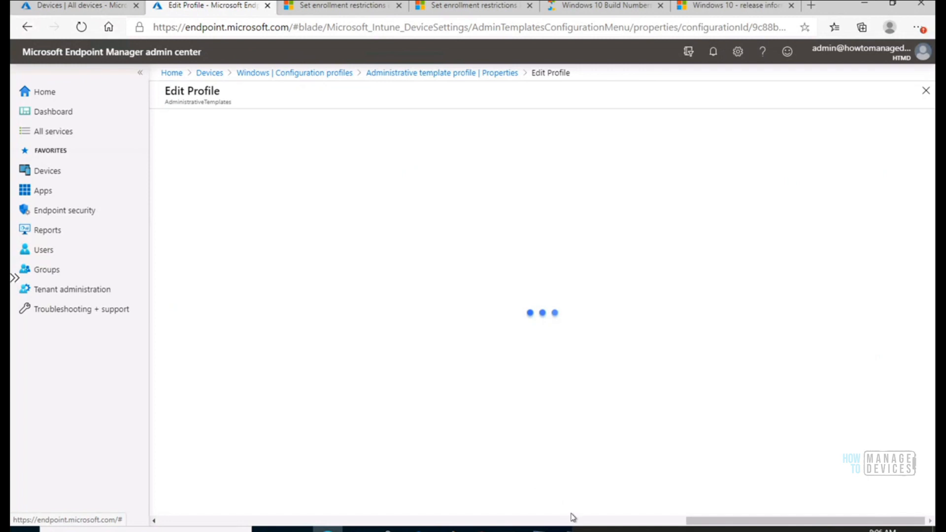
Copy the setting name "Prevent users from syncing personal OneDrive accounts" from the Notepad note and minimize the note
mouse_move(566, 528)
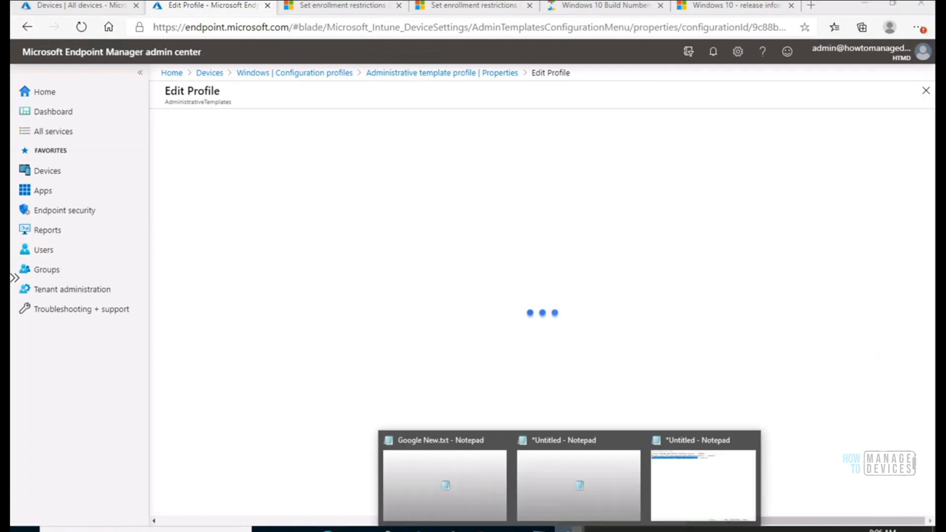
click(591, 489)
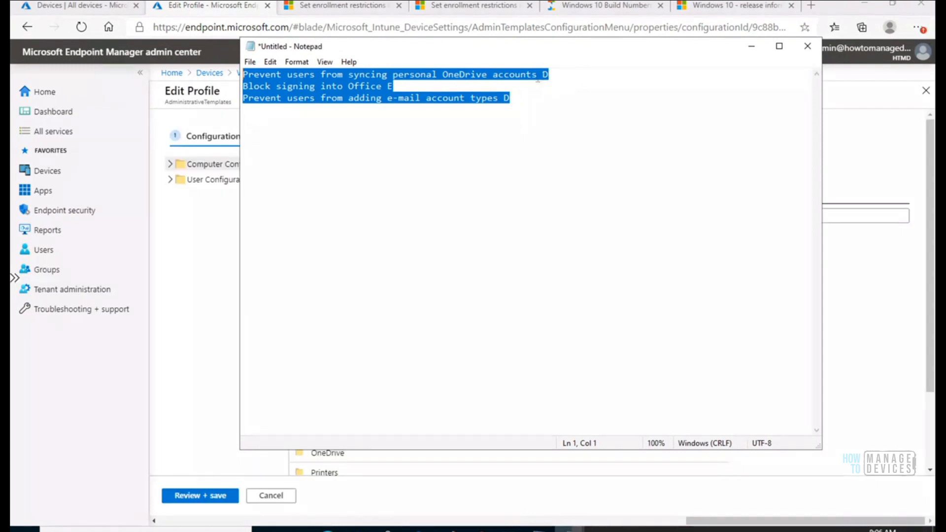
click(537, 75)
drag(359, 74, 238, 73)
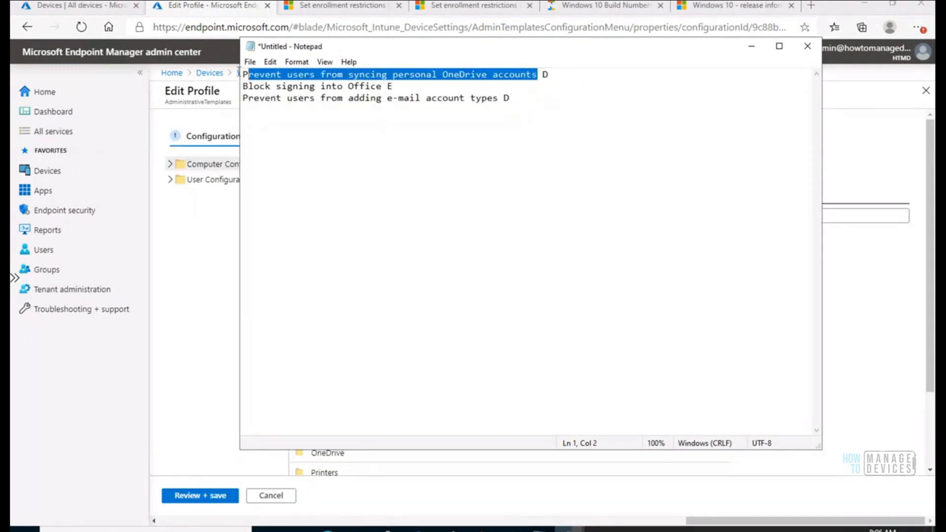
click(751, 46)
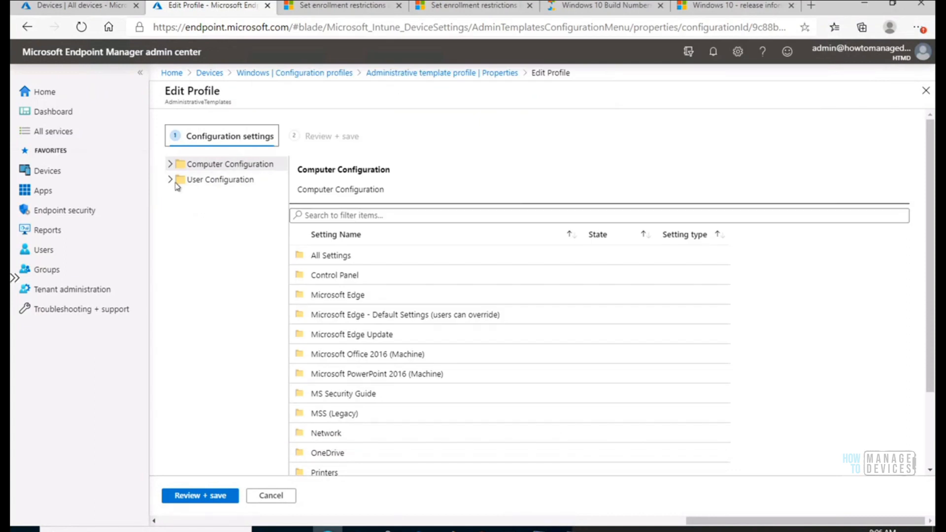
Filter all User Configuration settings for "Prevent users from syncing personal OneDrive accounts", review the setting's details, and close them without changes
click(171, 179)
click(216, 195)
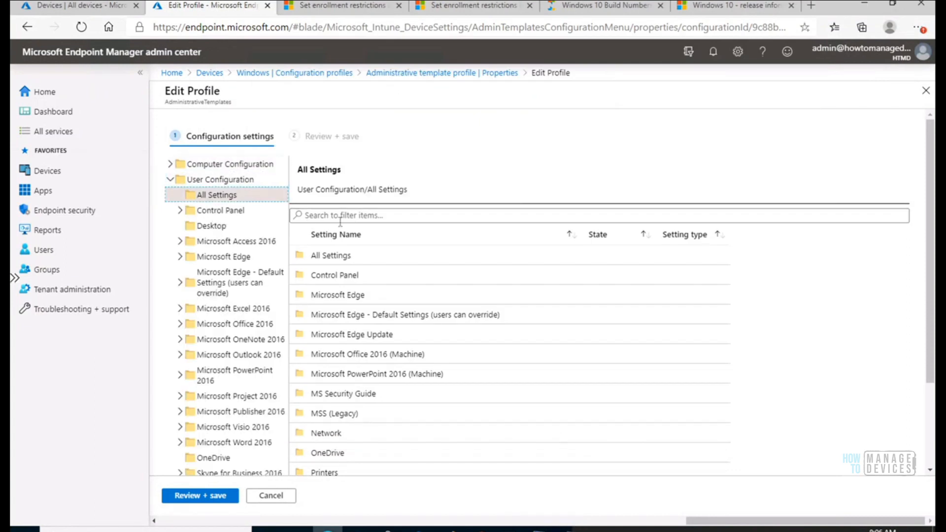
click(345, 216)
text(Prevent users from syncing personal OneDrive accounts)
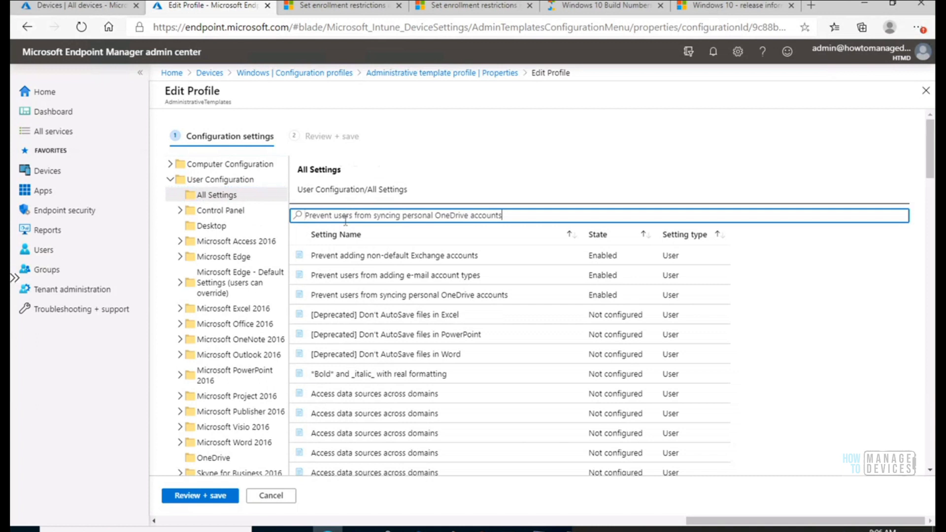
click(413, 257)
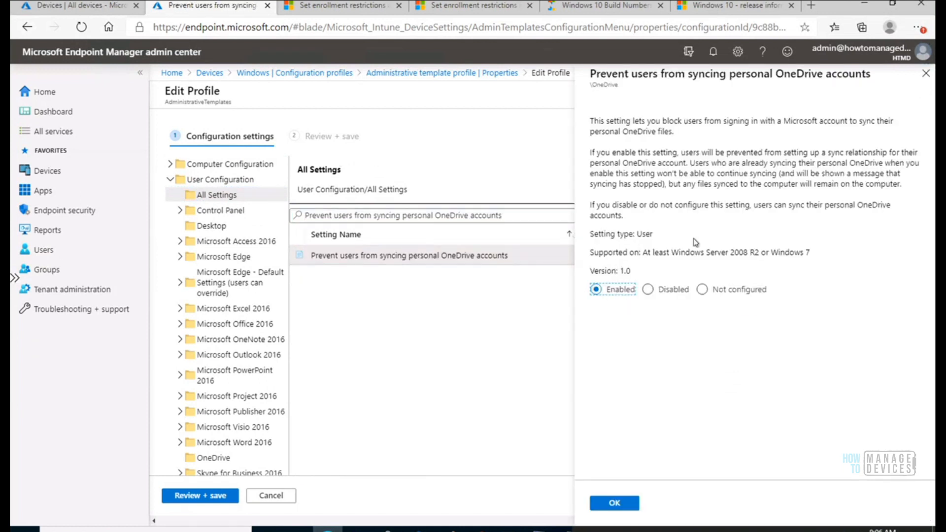
click(926, 75)
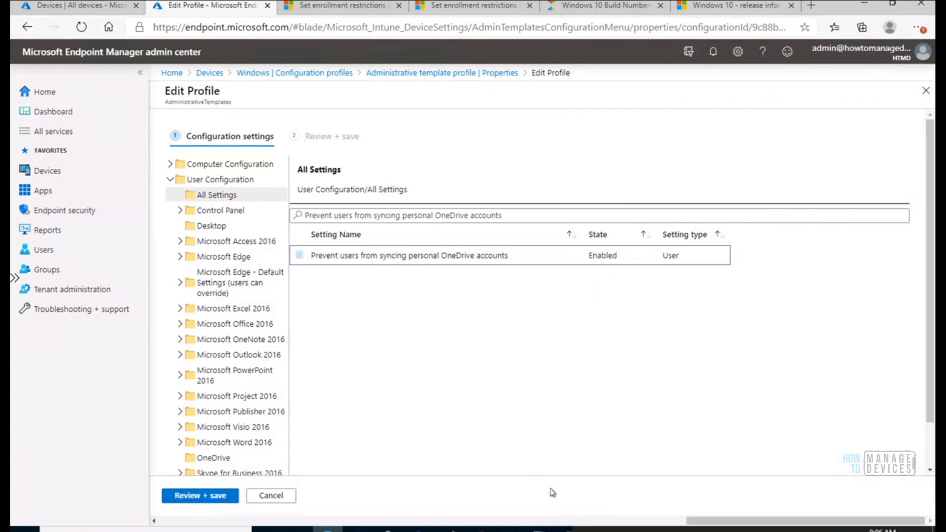
Copy the setting name "Block signing into Offic" from the Notepad note and minimize the note
mouse_move(567, 528)
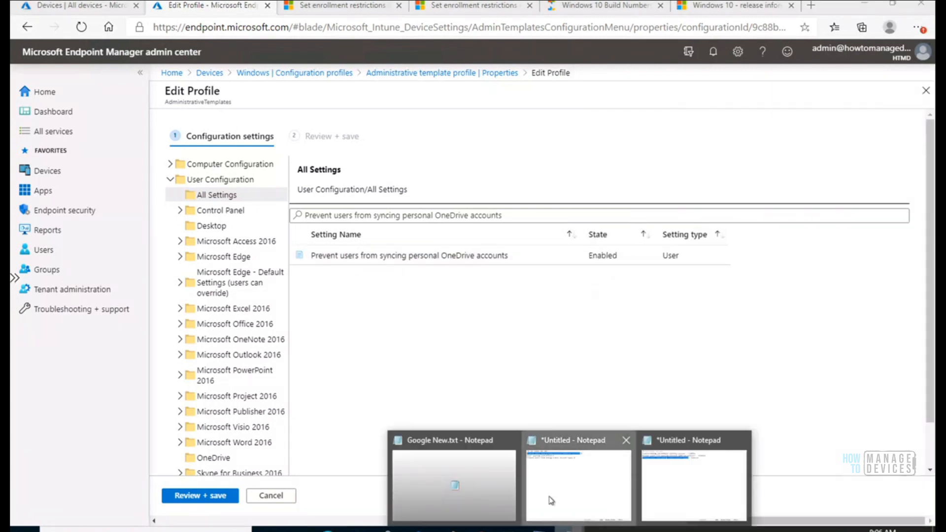
click(552, 500)
click(496, 100)
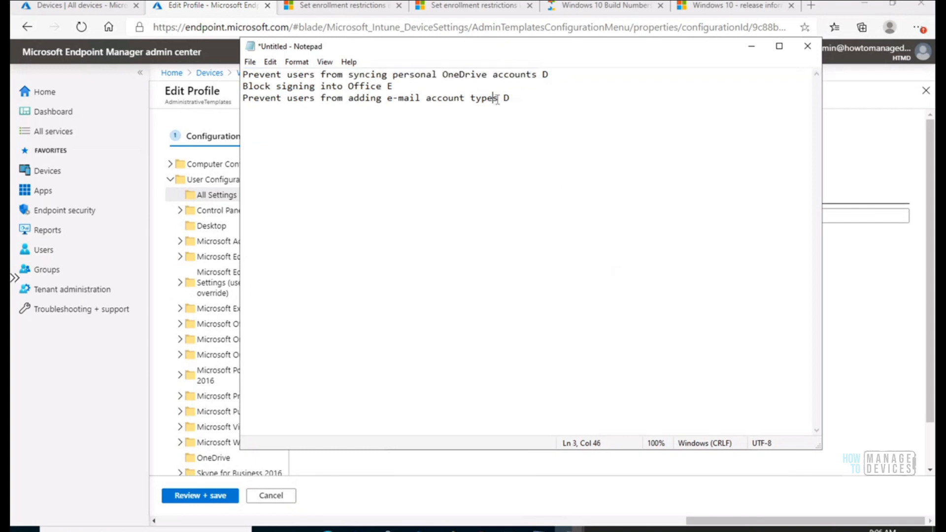
drag(498, 100, 255, 103)
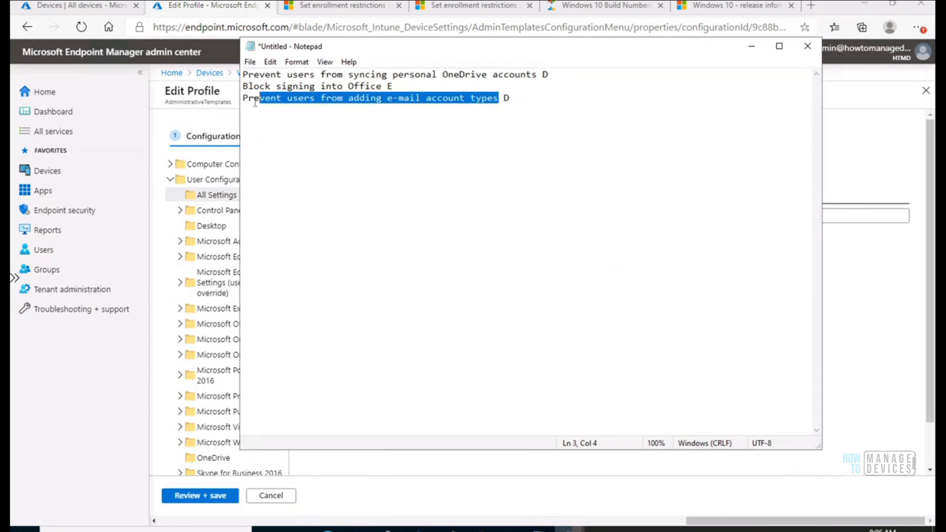
click(379, 86)
double_click(379, 85)
click(380, 87)
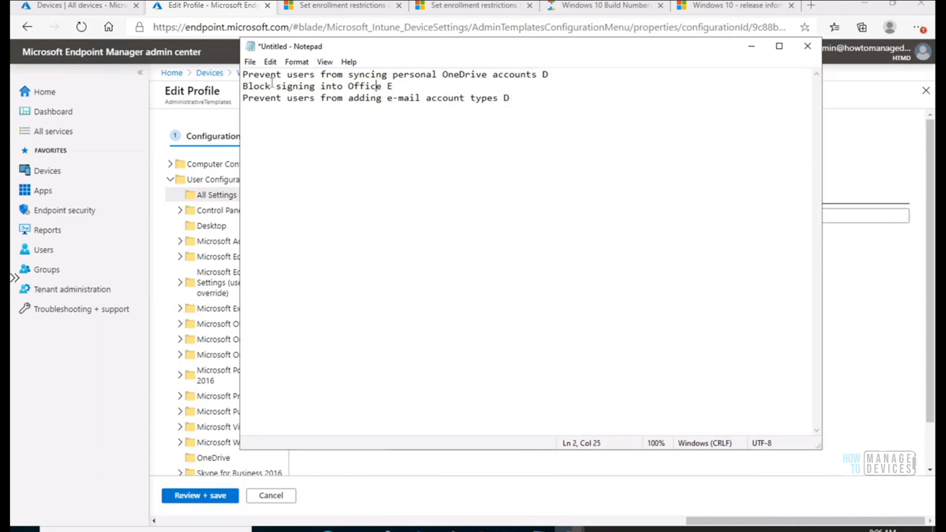
drag(272, 84, 245, 85)
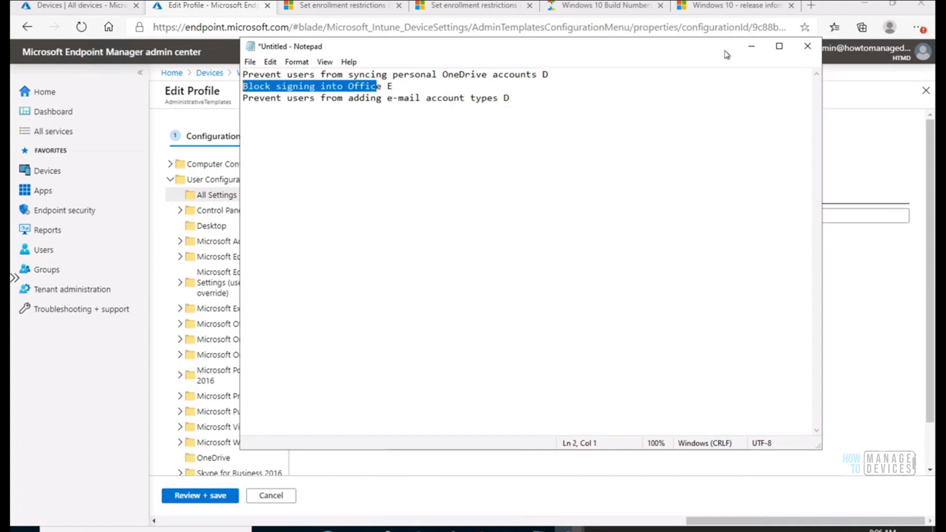
click(752, 46)
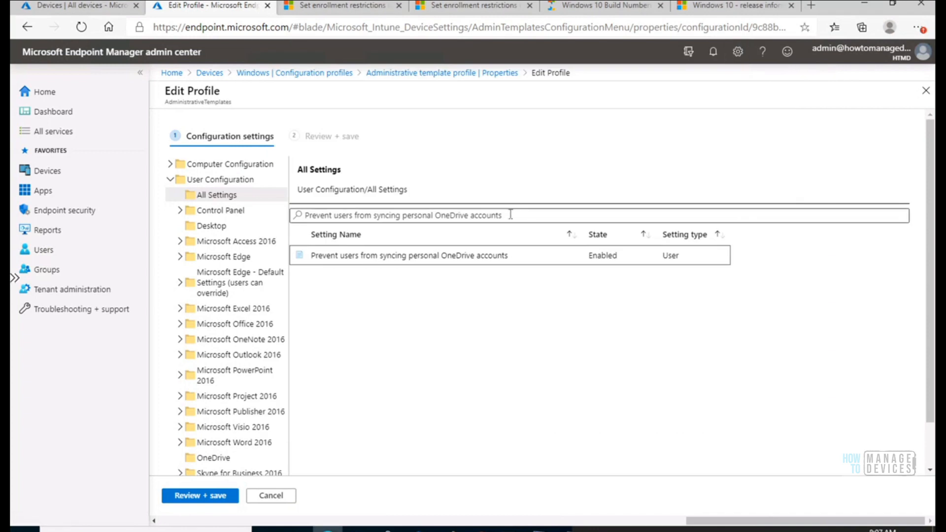
Filter all User Configuration settings for "Block signing into Offic", review the matching setting's details, and close them without saving changes
drag(510, 215, 285, 215)
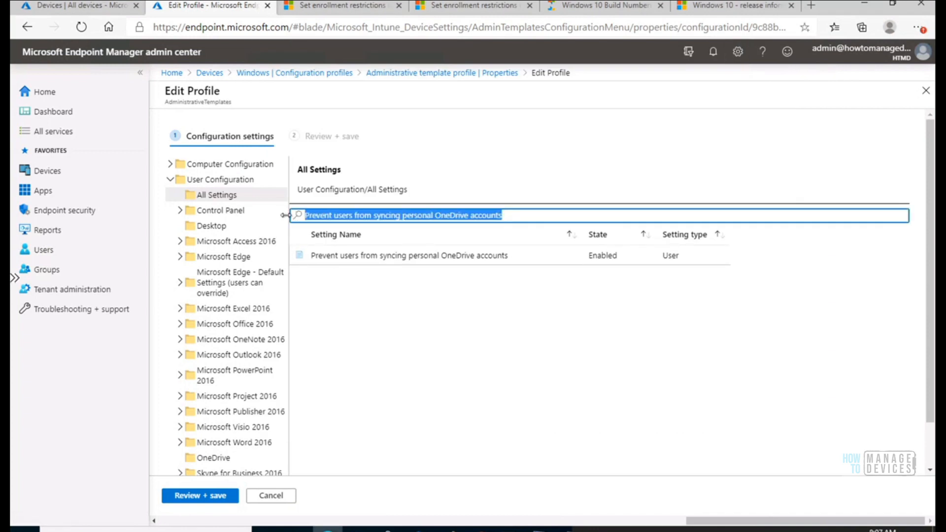
text(Block signing into Offic)
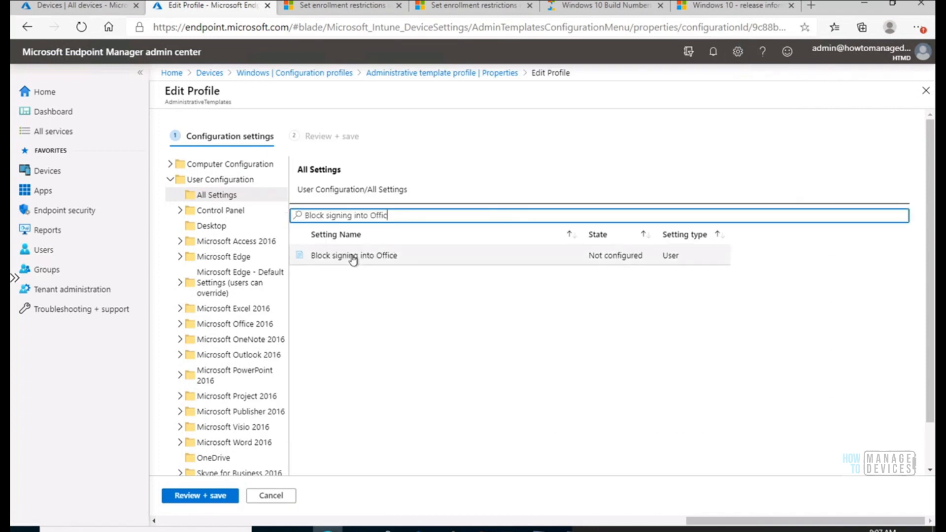
click(353, 258)
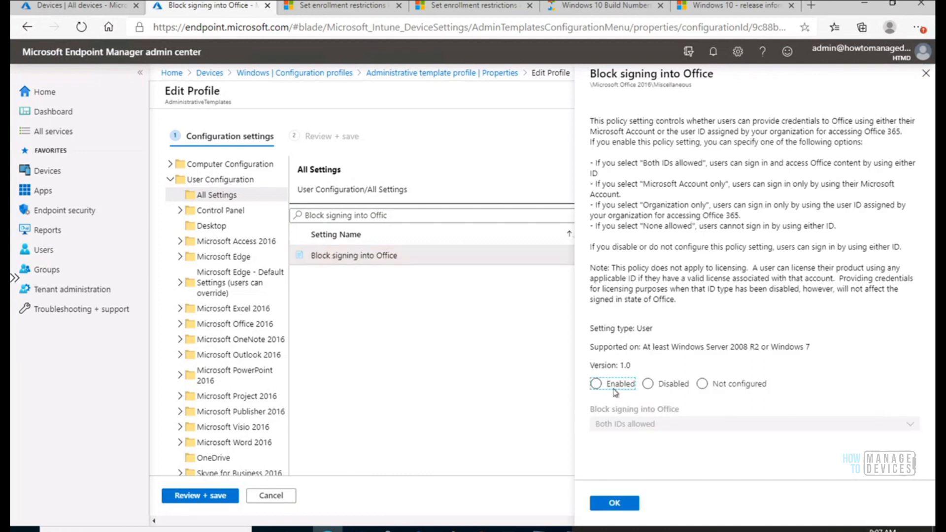
click(615, 389)
click(926, 74)
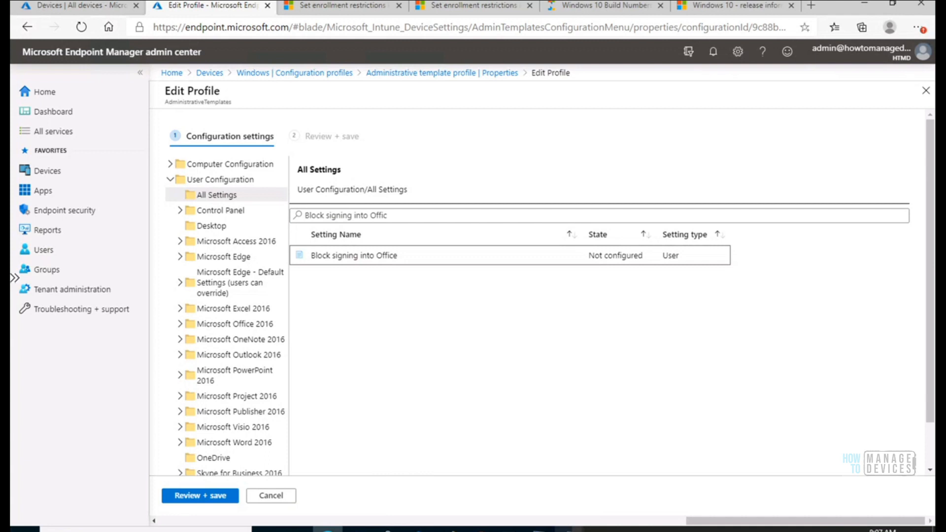
Return to the administrative template profile's properties and copy the configured setting name "Prevent users from adding e-mail account types"
mouse_move(569, 529)
click(657, 361)
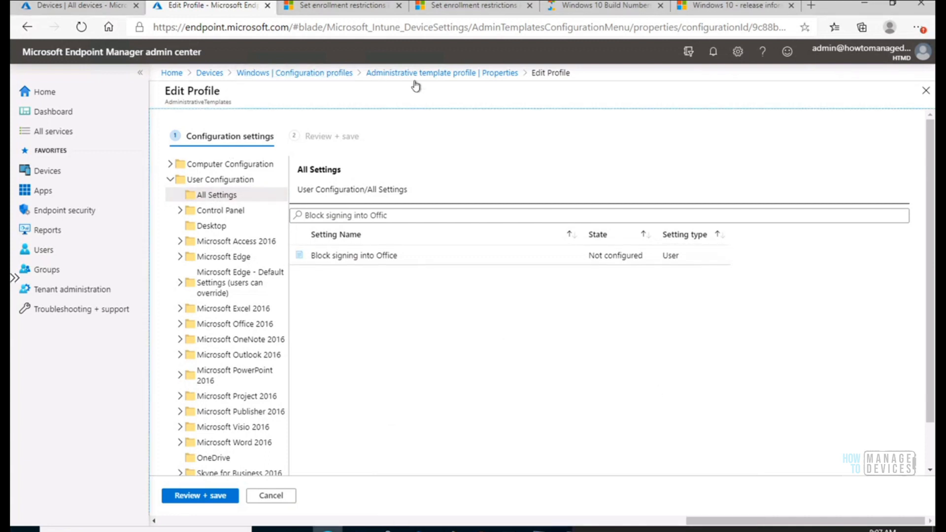
click(420, 73)
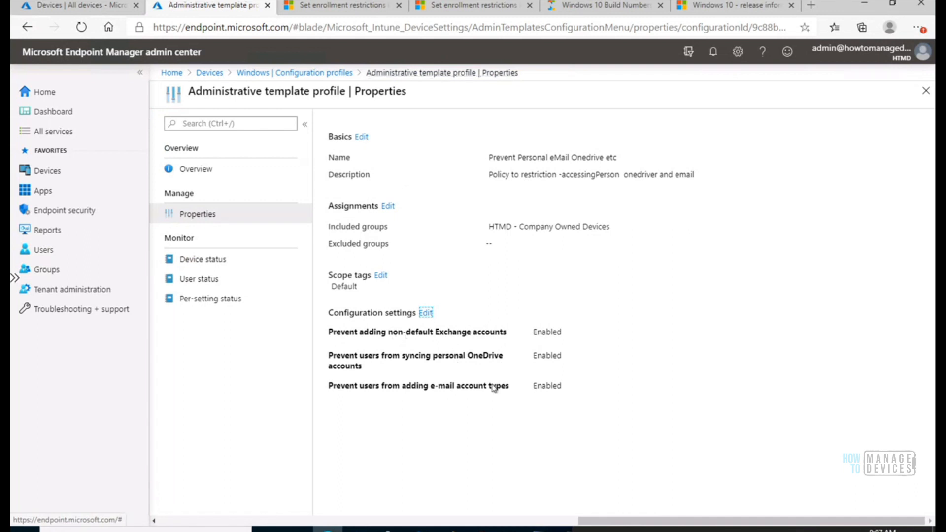
drag(510, 388, 329, 386)
right_click(331, 387)
click(327, 387)
click(327, 387)
drag(419, 386, 511, 389)
right_click(500, 388)
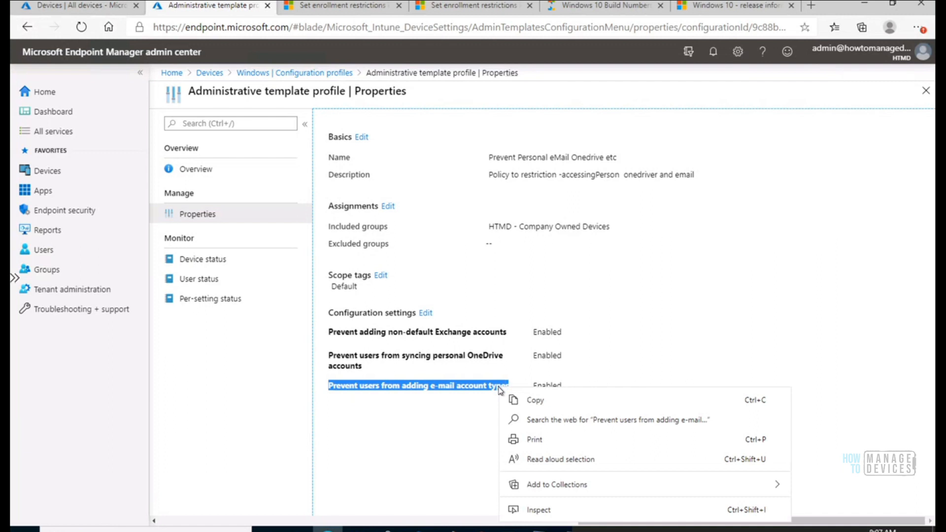
click(523, 400)
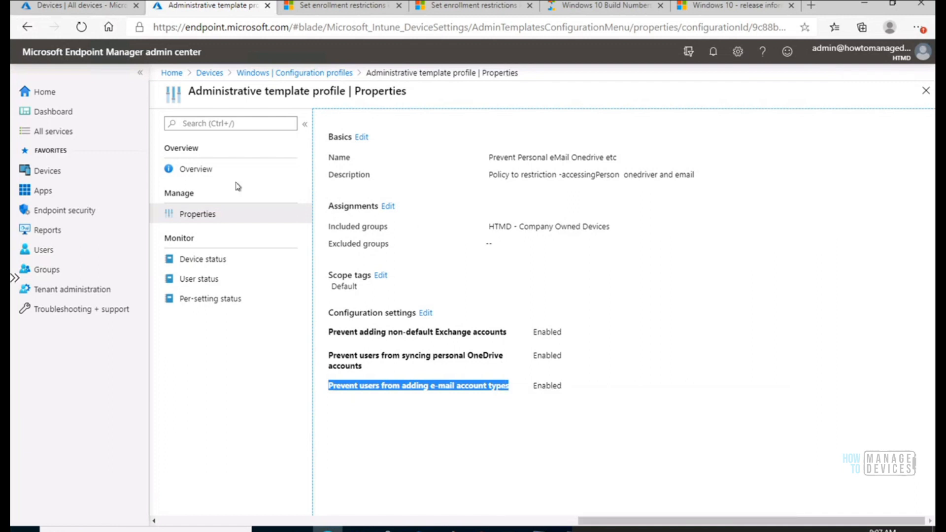
Edit the configuration settings, filter all User Configuration settings for "Prevent users from adding e-mail account types", and open the setting's details
click(424, 314)
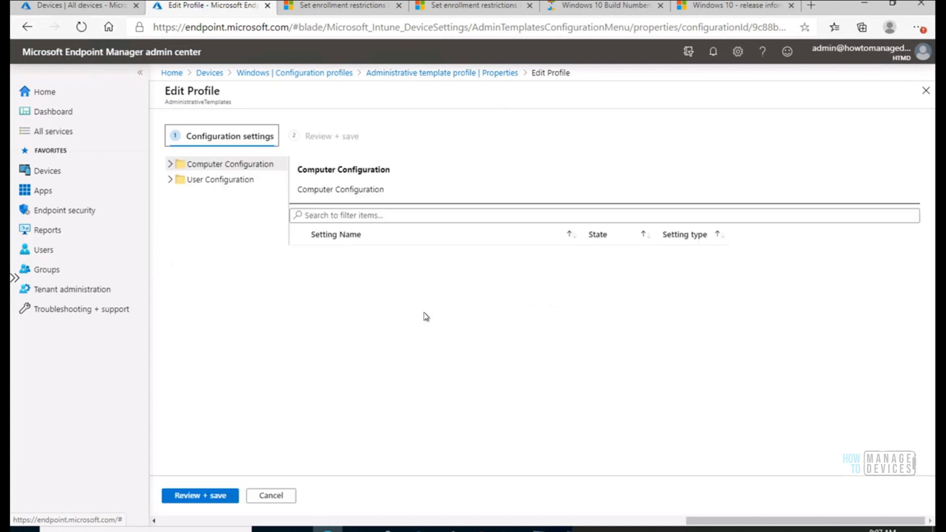
click(170, 182)
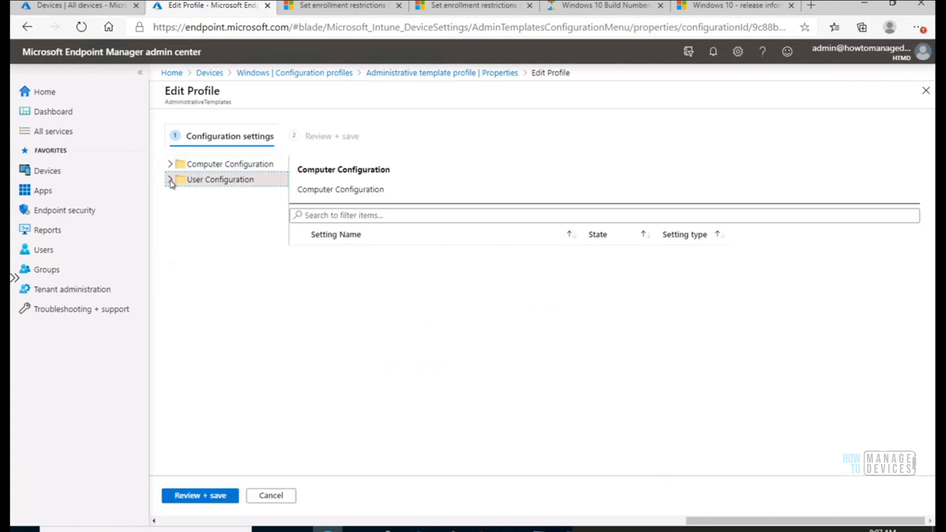
click(171, 180)
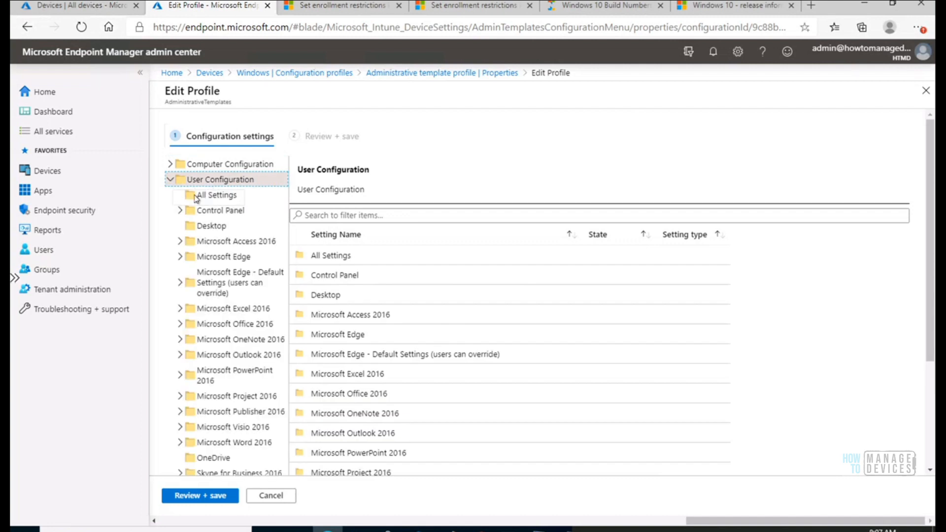
click(212, 200)
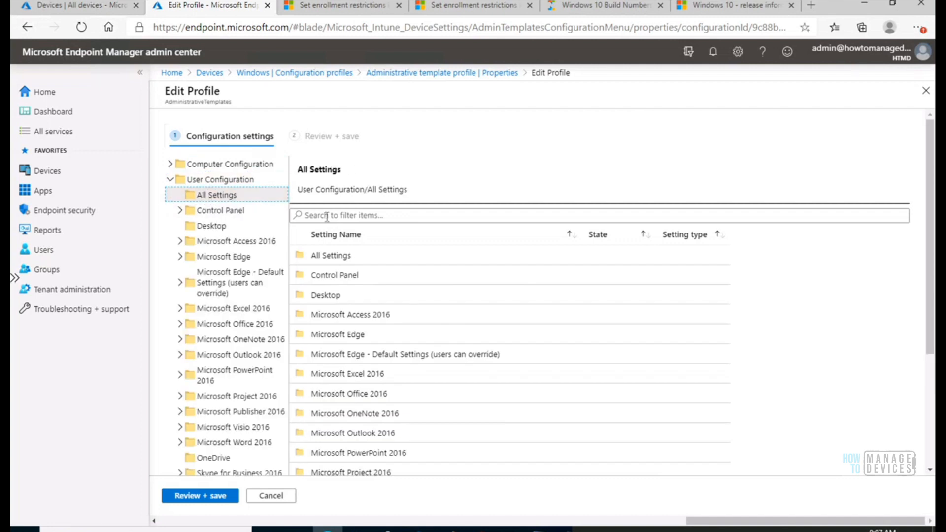
click(328, 217)
text(Prevent users from adding e-mail account types)
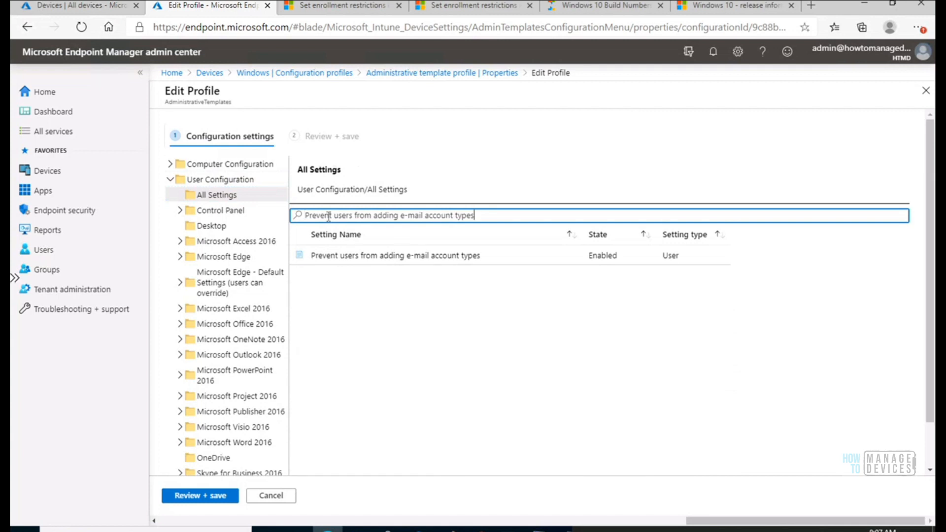
click(372, 257)
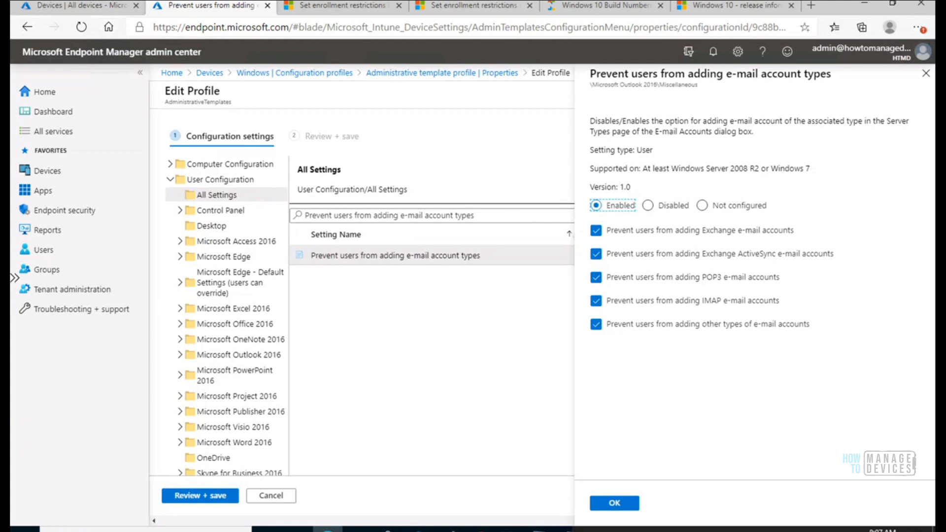
Compare the e-mail account options with the Notepad copy of the registry data, highlighting the Exchange email accounts entry, and return to Endpoint Manager
click(569, 530)
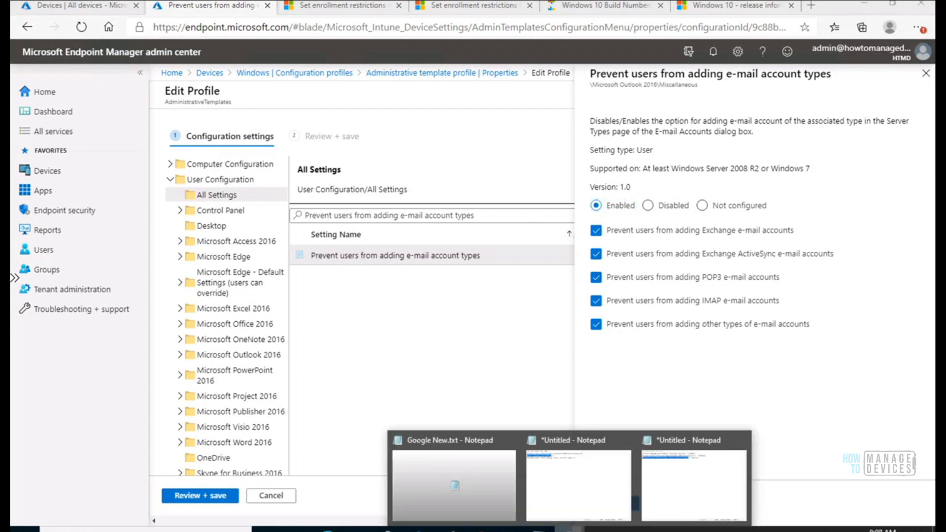
mouse_move(540, 530)
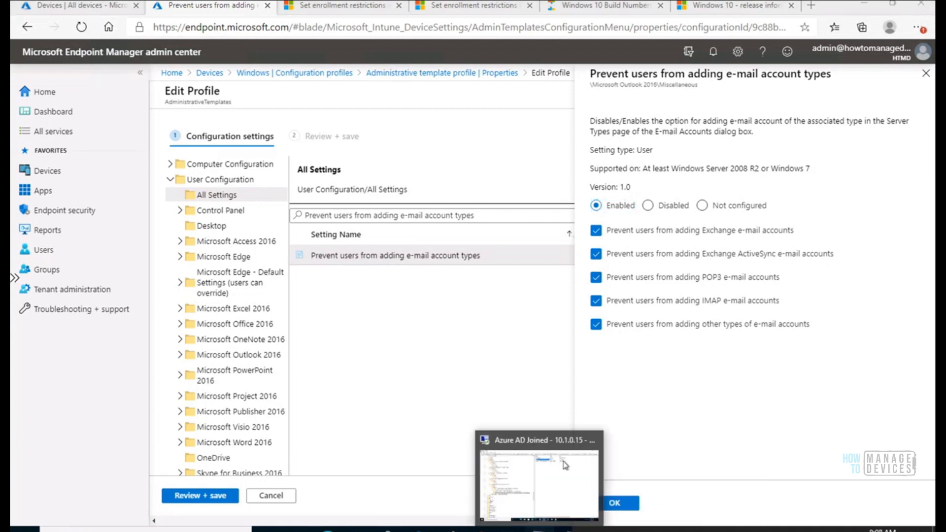
click(565, 465)
mouse_move(599, 530)
click(655, 475)
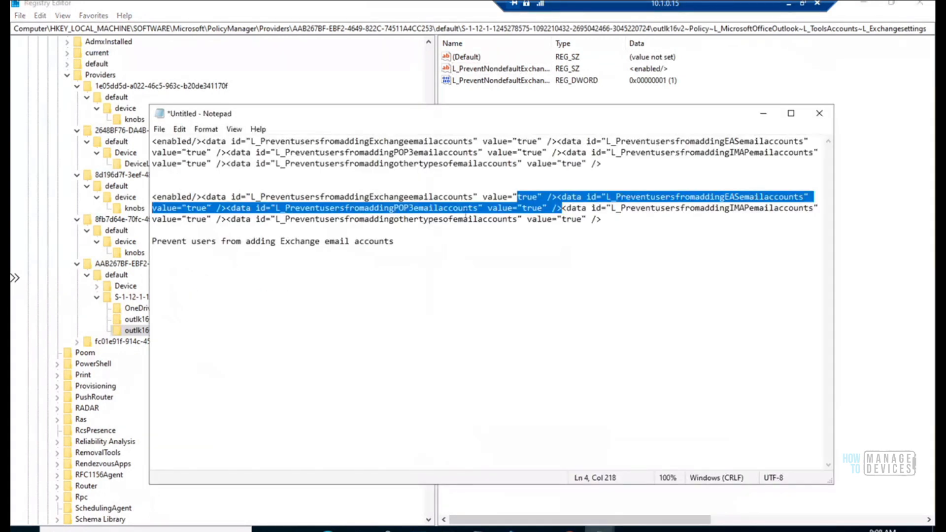
drag(538, 197, 264, 197)
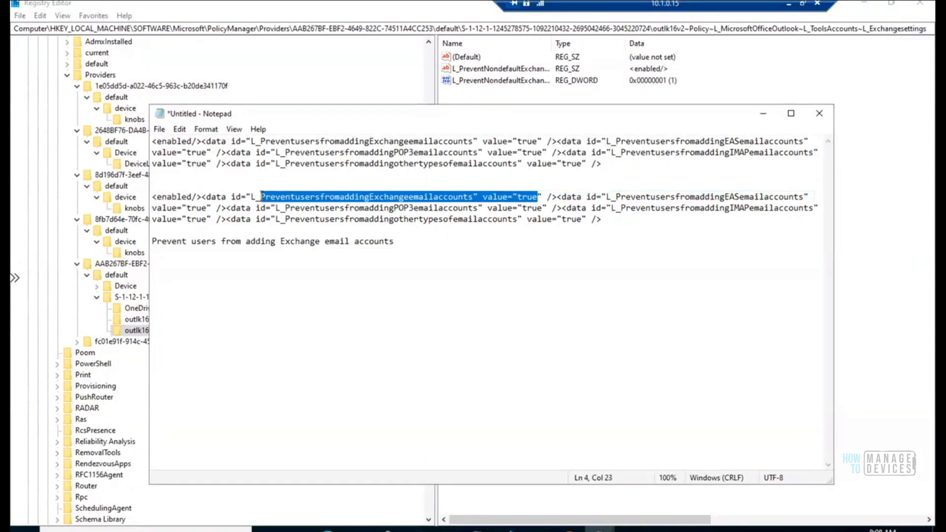
click(763, 113)
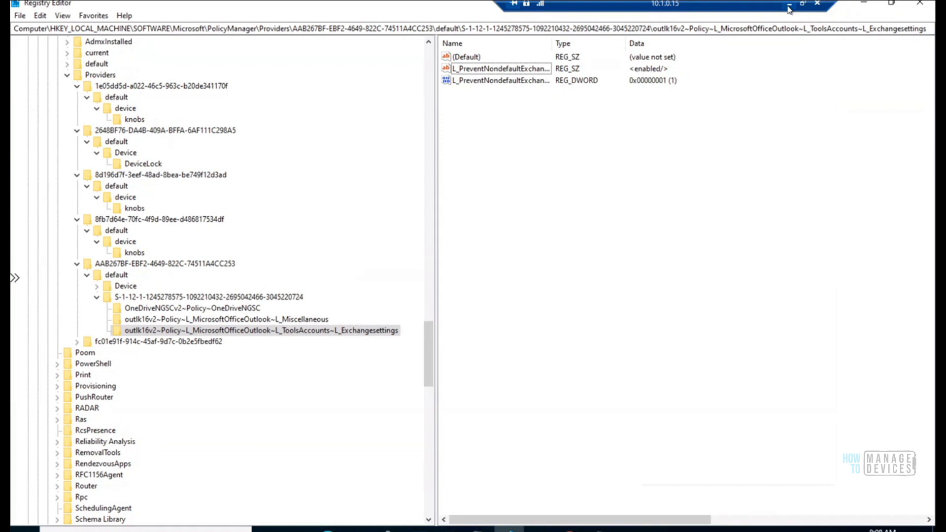
click(789, 7)
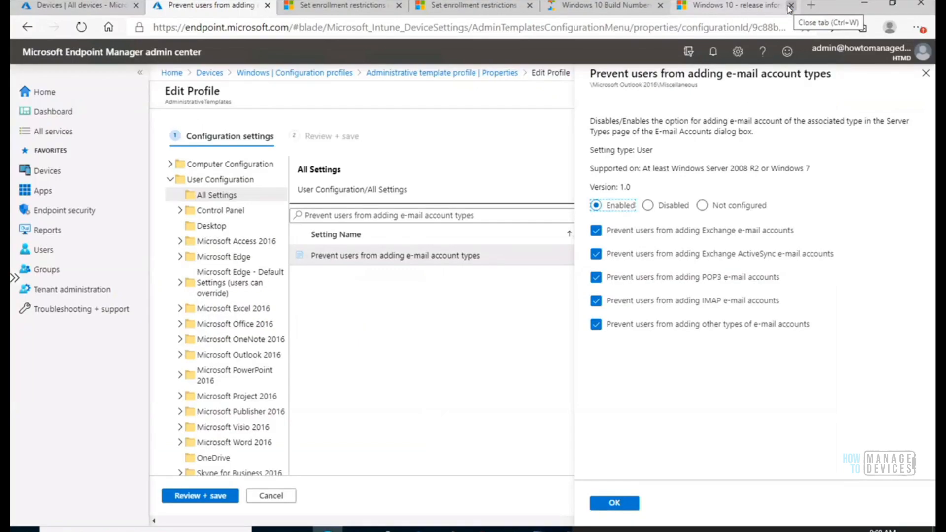
Close the setting details, the profile editor and the configuration profiles without saving changes, returning to the Devices overview
click(927, 75)
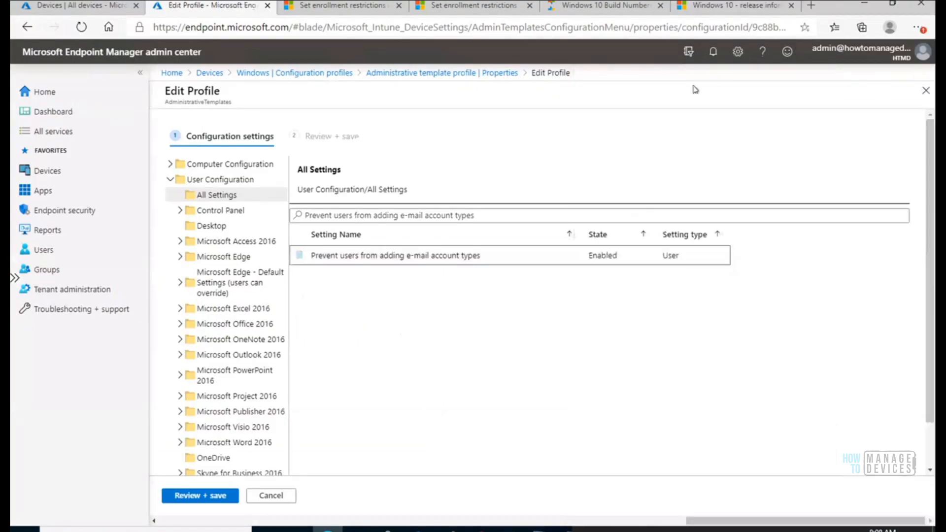
click(926, 90)
click(924, 98)
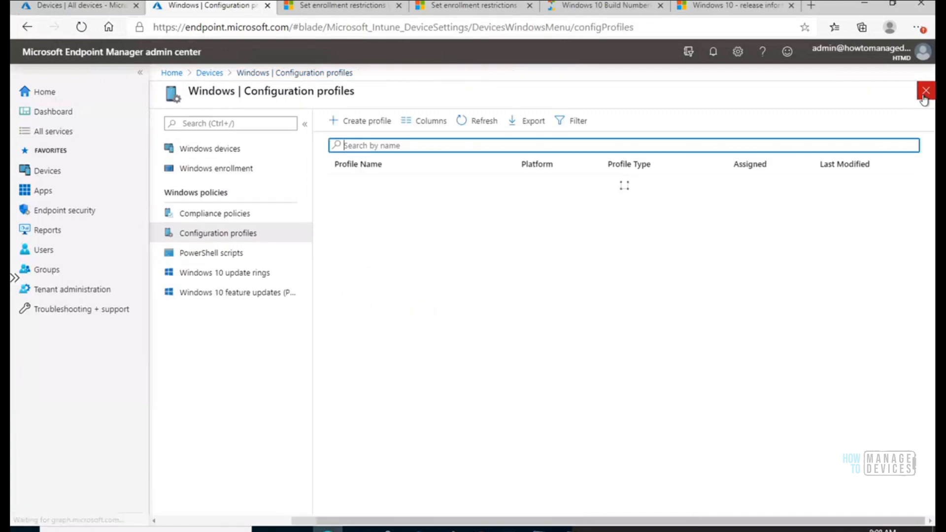
click(926, 90)
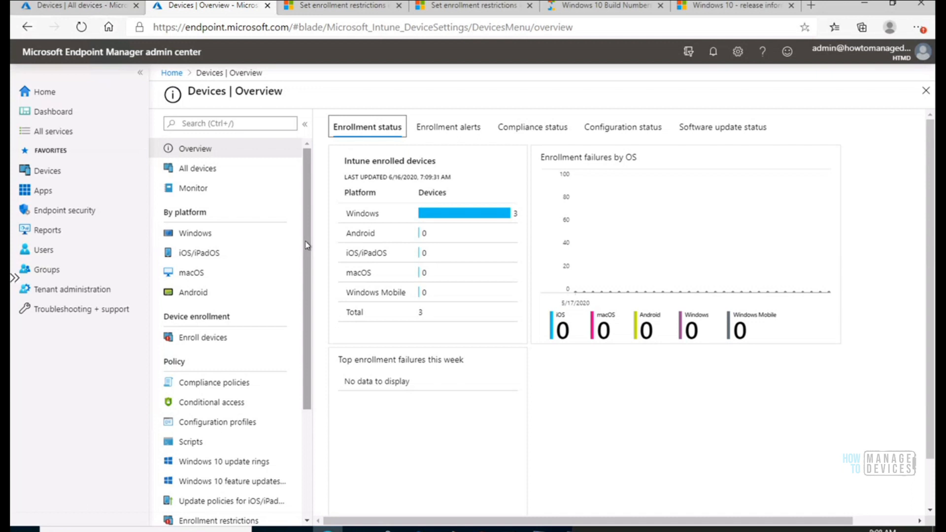
Examine the Devices menu and the list of Windows devices, and highlight the Device enrollment heading in the Devices overview
drag(306, 245, 301, 373)
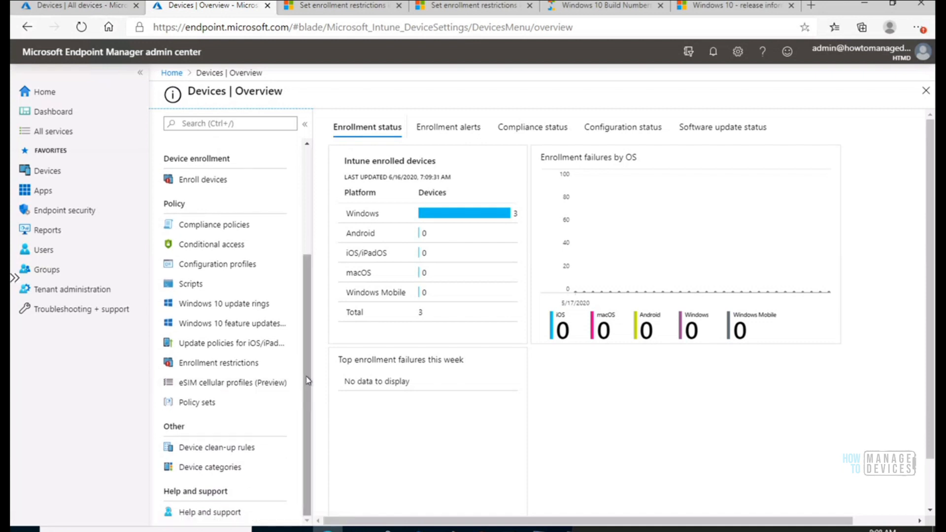
scroll(306, 310, up, 3)
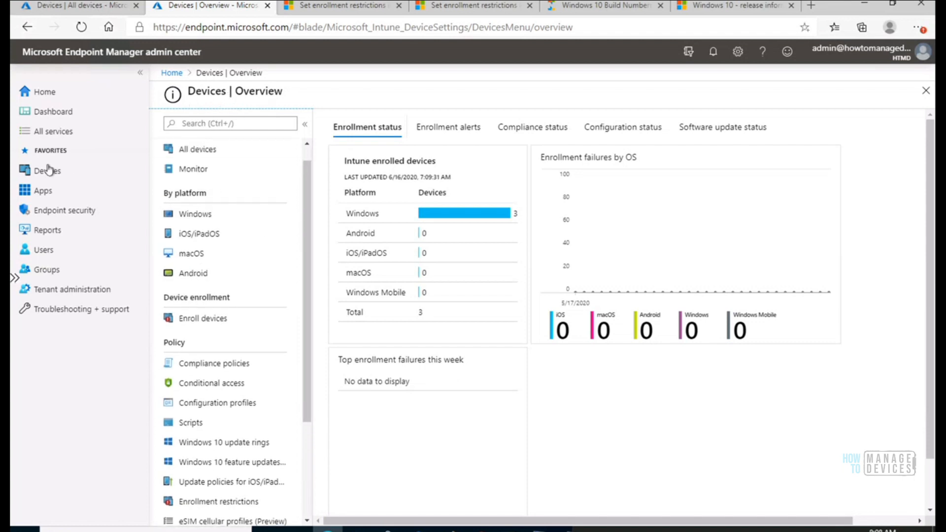
click(202, 214)
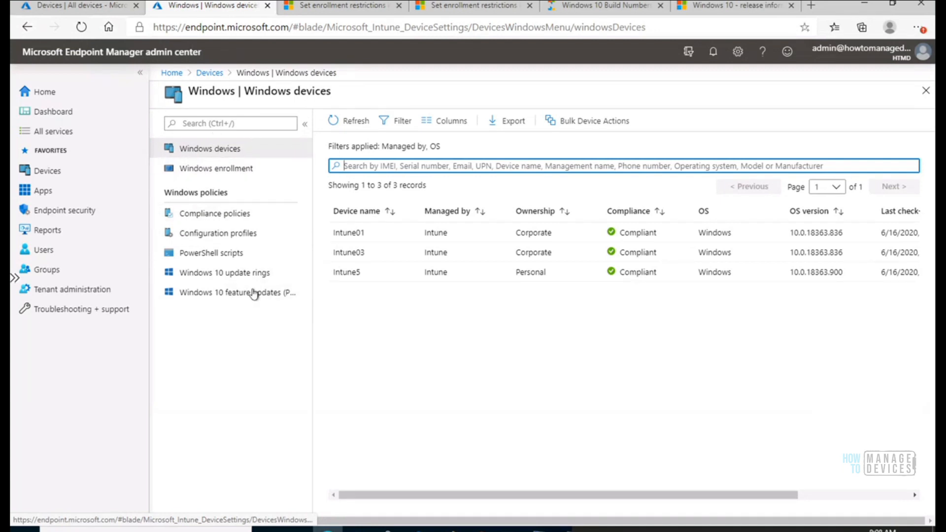
click(217, 73)
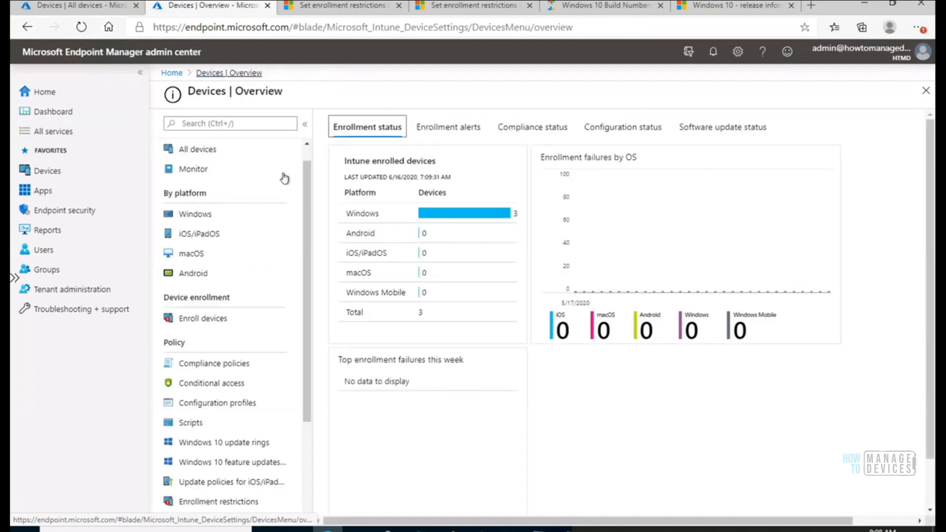
scroll(310, 256, down, 3)
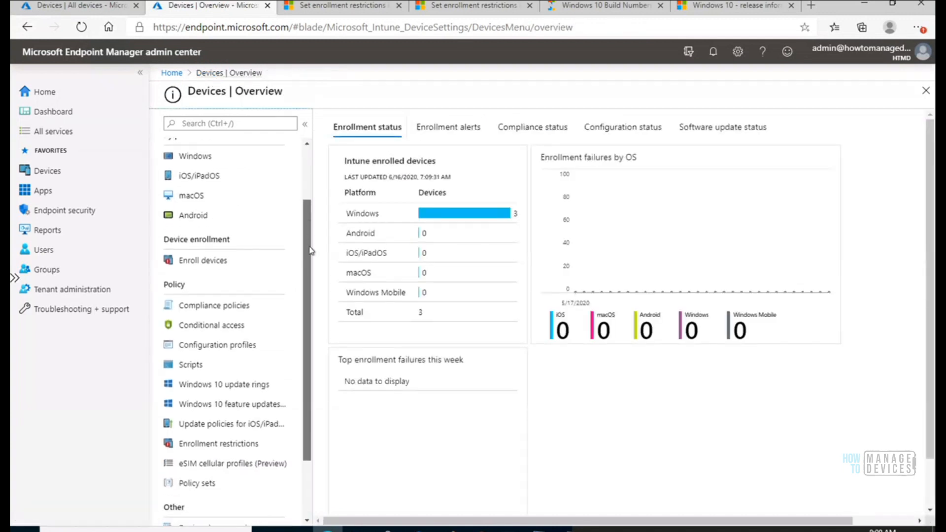
drag(232, 213, 161, 211)
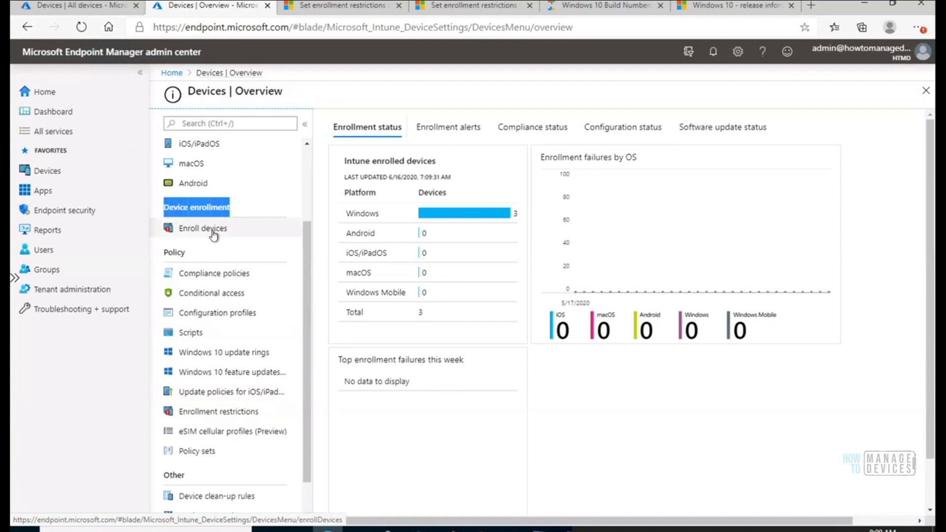
Open the enrollment restrictions under Enroll devices and highlight the Device type restrictions and Device limit restrictions headings
click(268, 238)
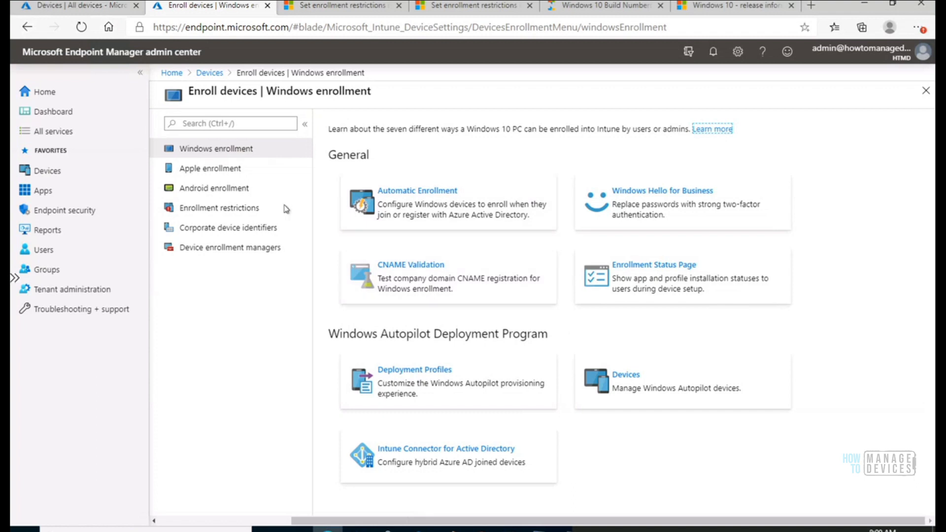
click(226, 209)
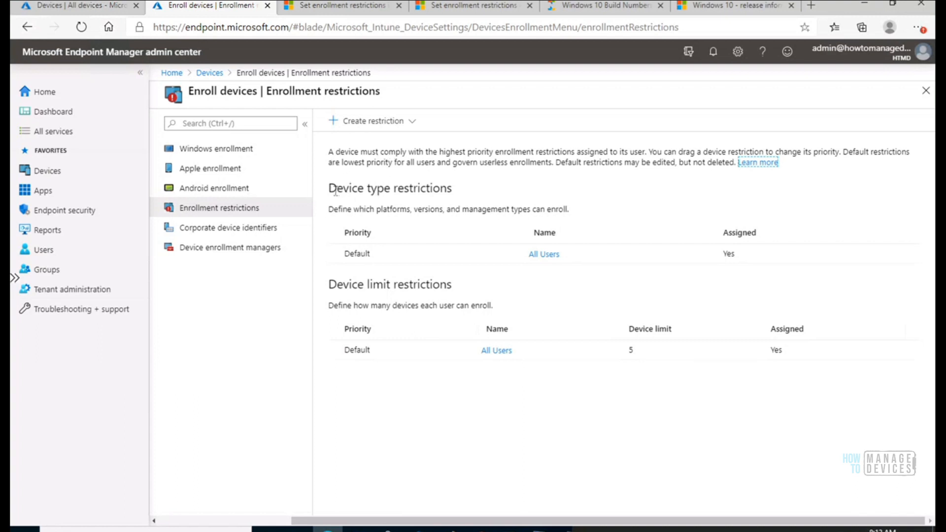
drag(333, 189, 471, 194)
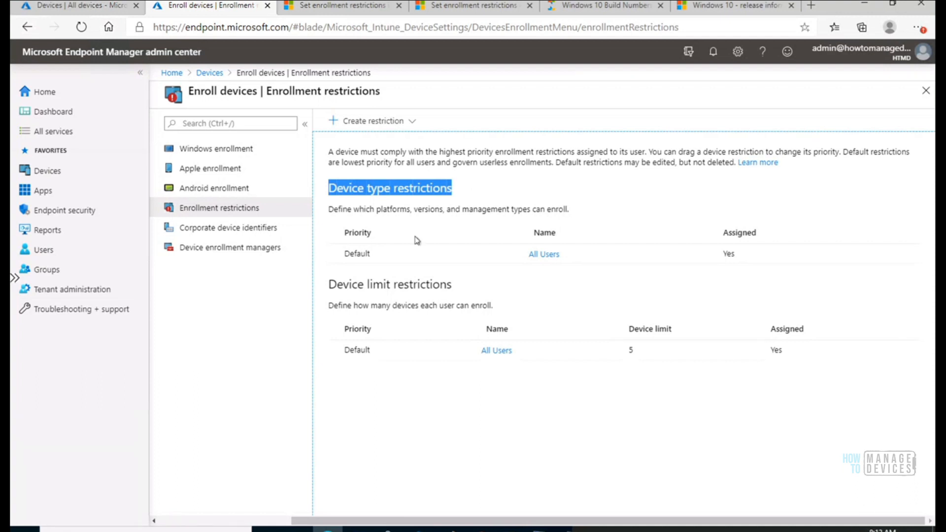
drag(330, 286, 463, 289)
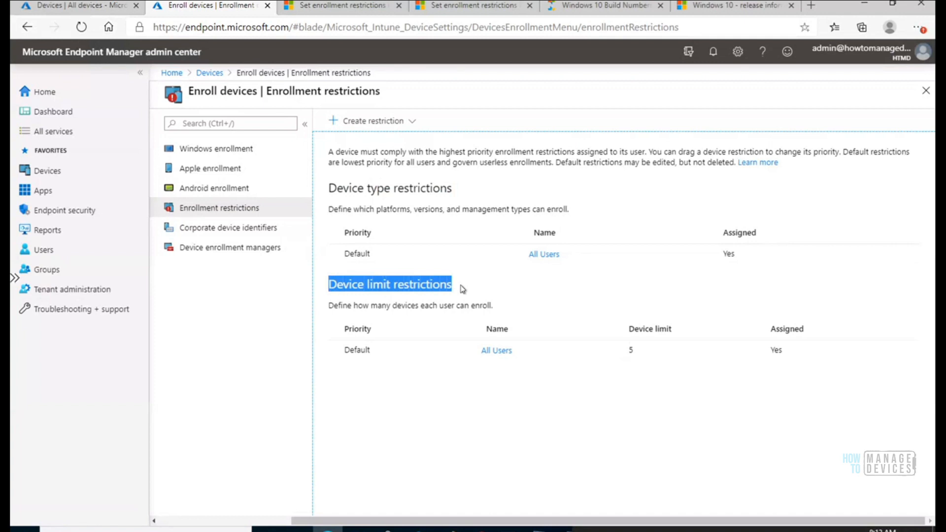
click(291, 333)
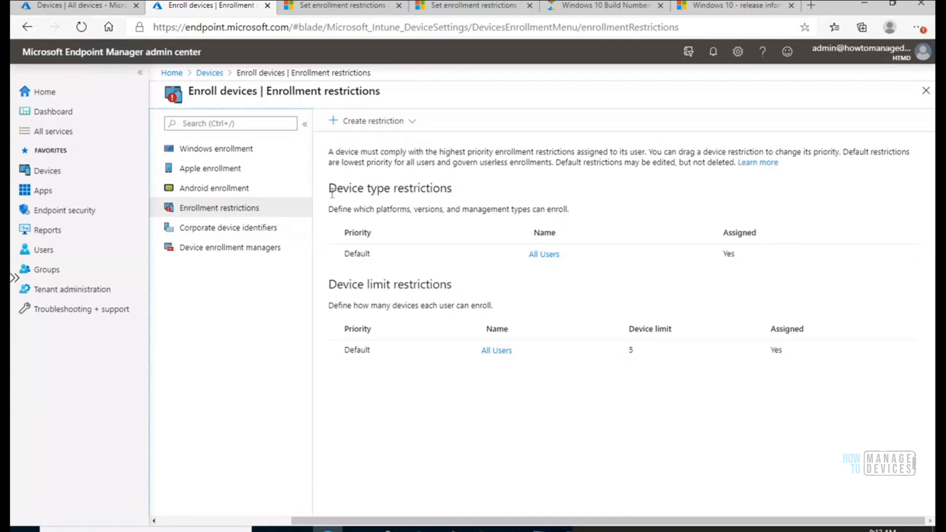
drag(336, 189, 456, 192)
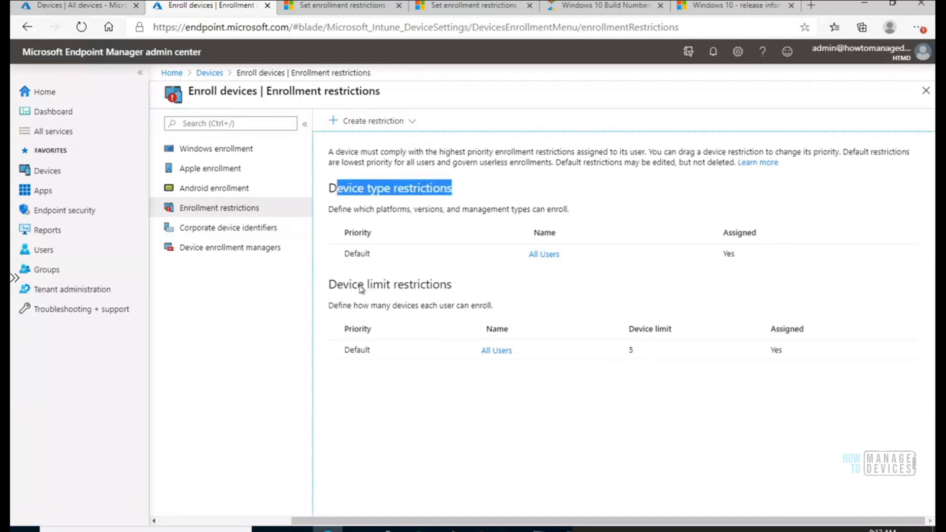
drag(332, 284, 475, 282)
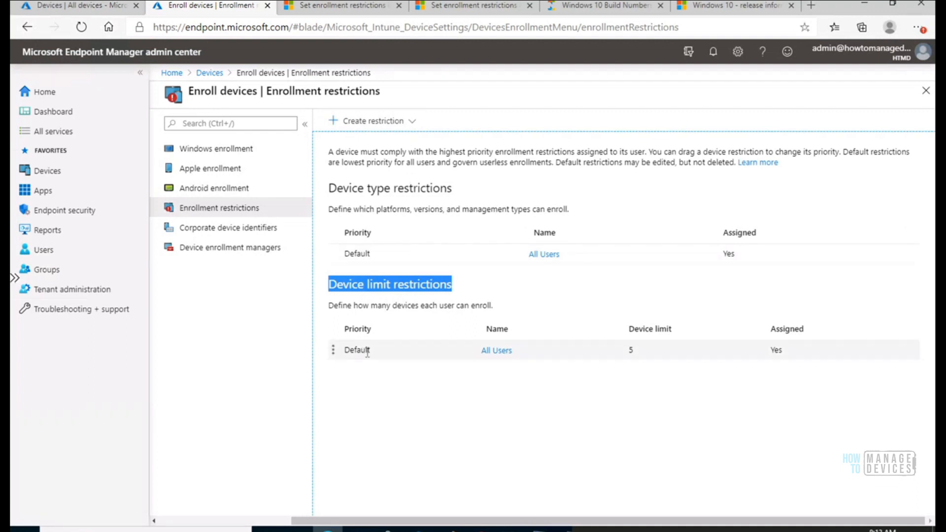
Open the properties of the default All Users device limit restriction and highlight its Device limit entry
click(449, 357)
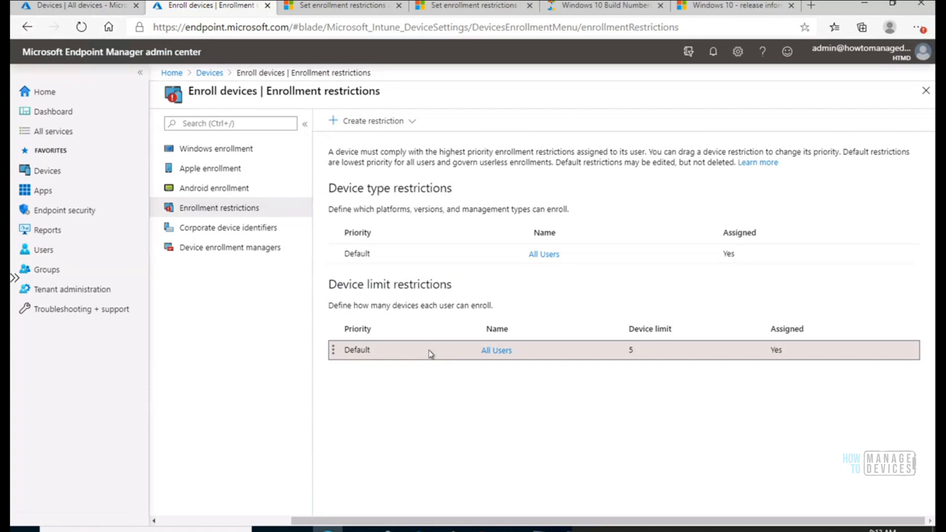
click(490, 352)
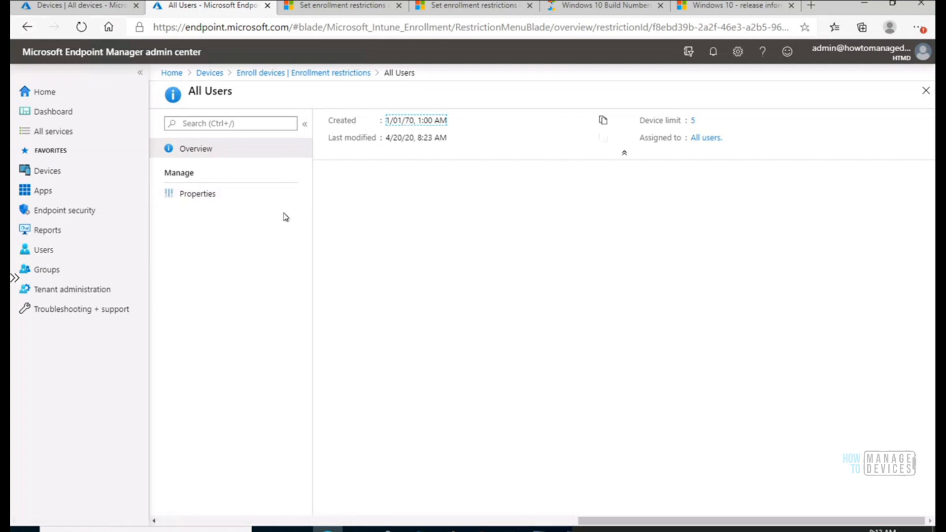
click(208, 198)
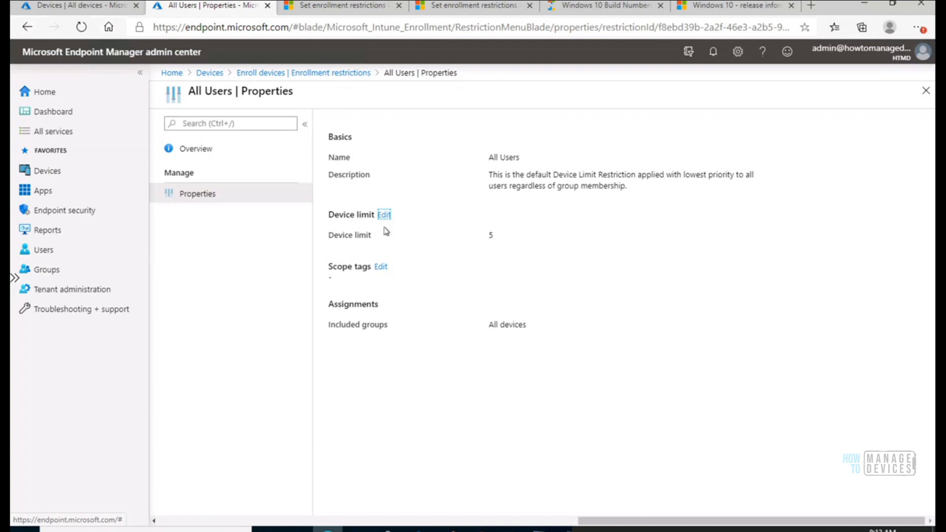
drag(330, 234, 392, 240)
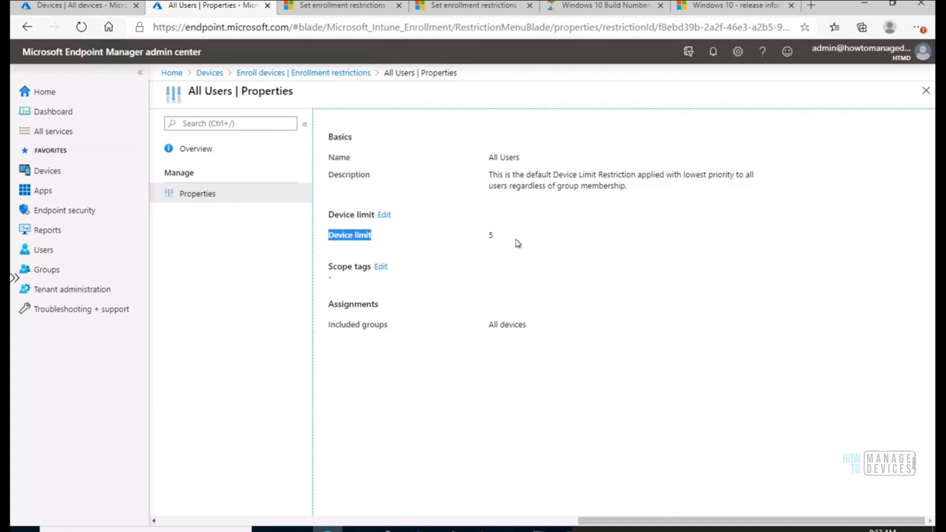
Try to set the All Users restriction's device limit to 15, and cancel the edit
click(384, 215)
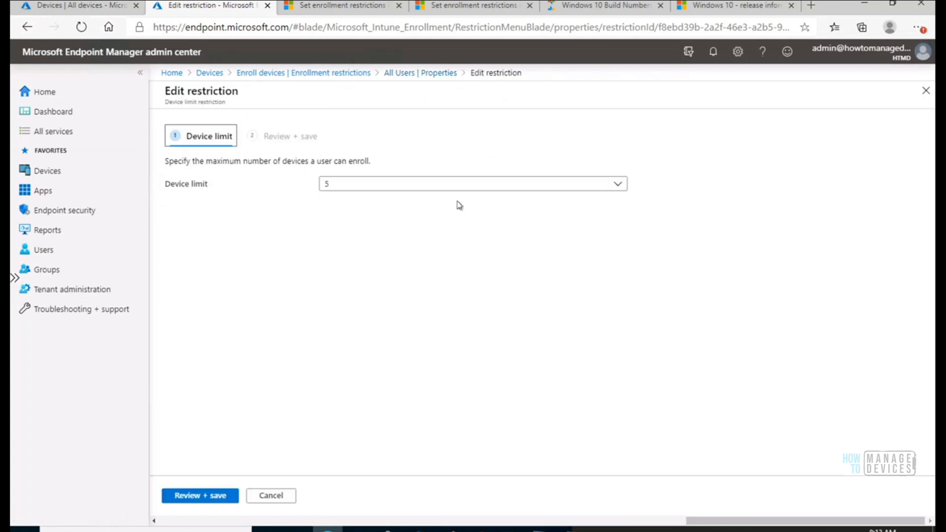
click(467, 193)
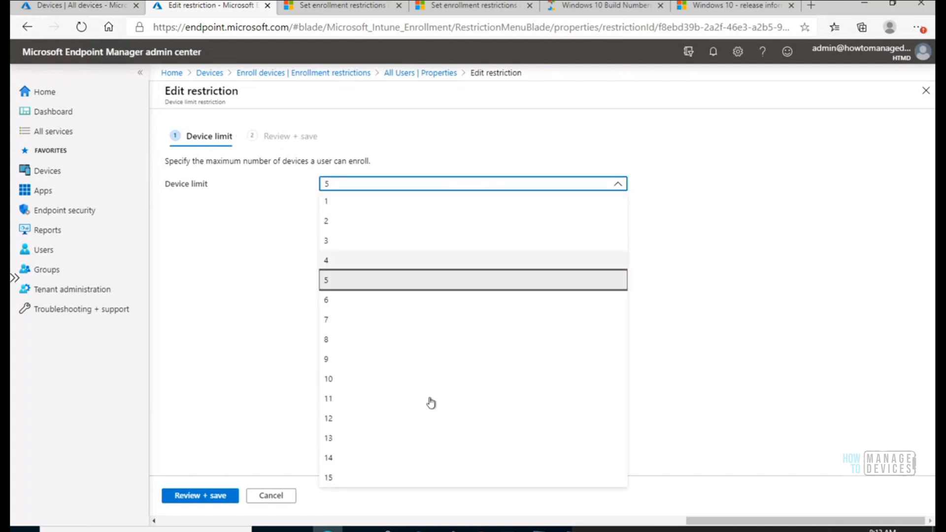
click(404, 478)
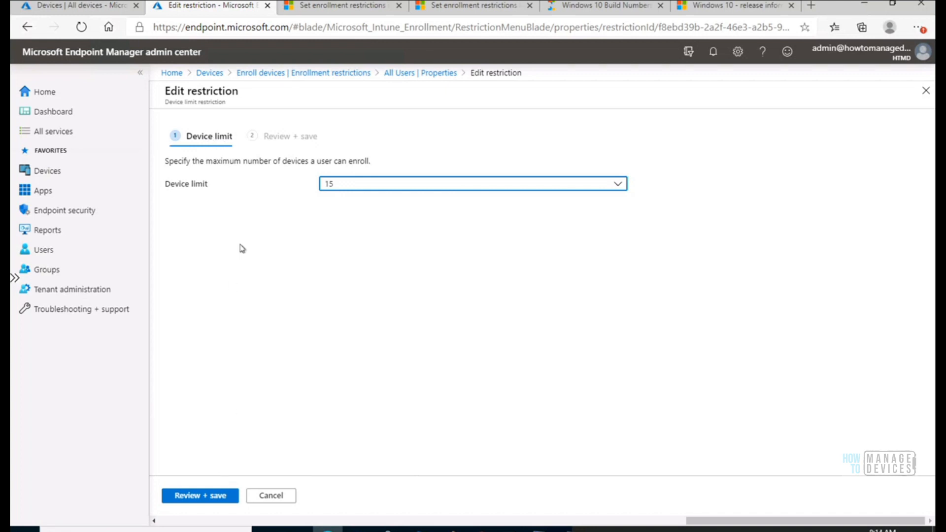
click(211, 495)
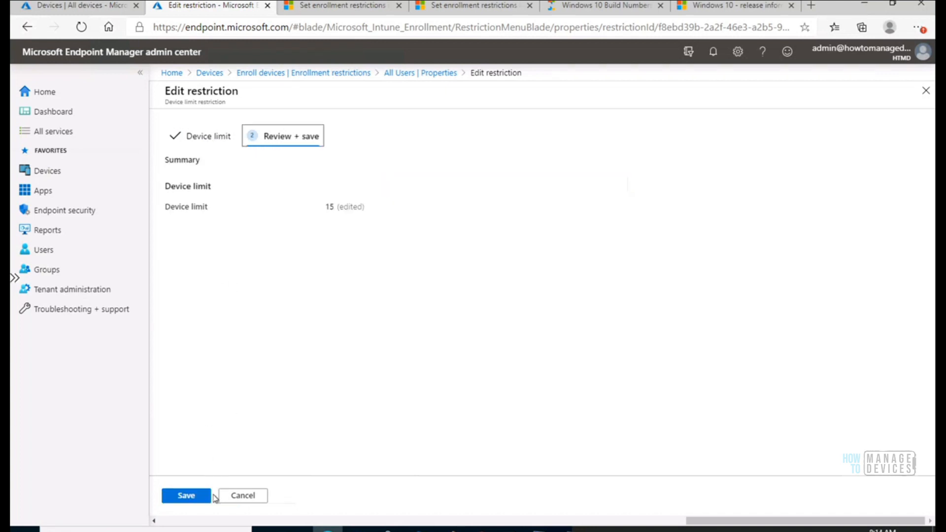
click(196, 497)
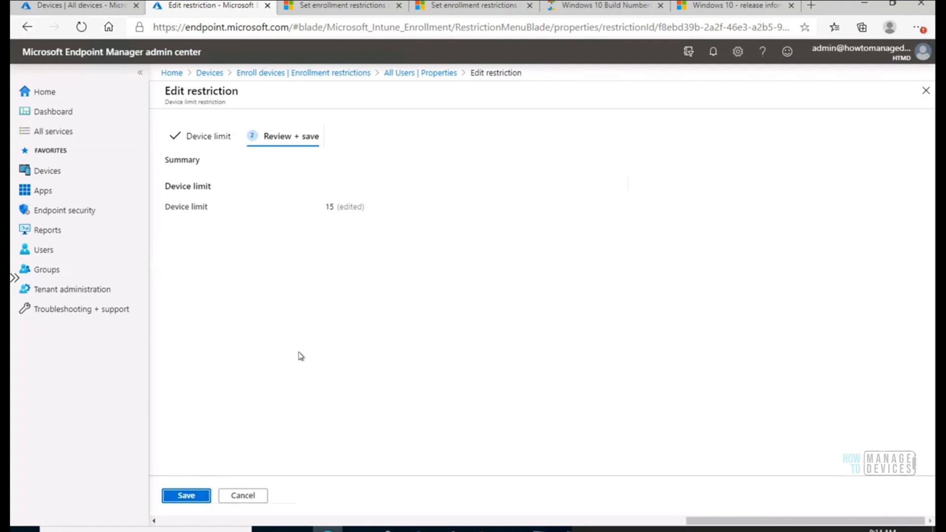
click(256, 499)
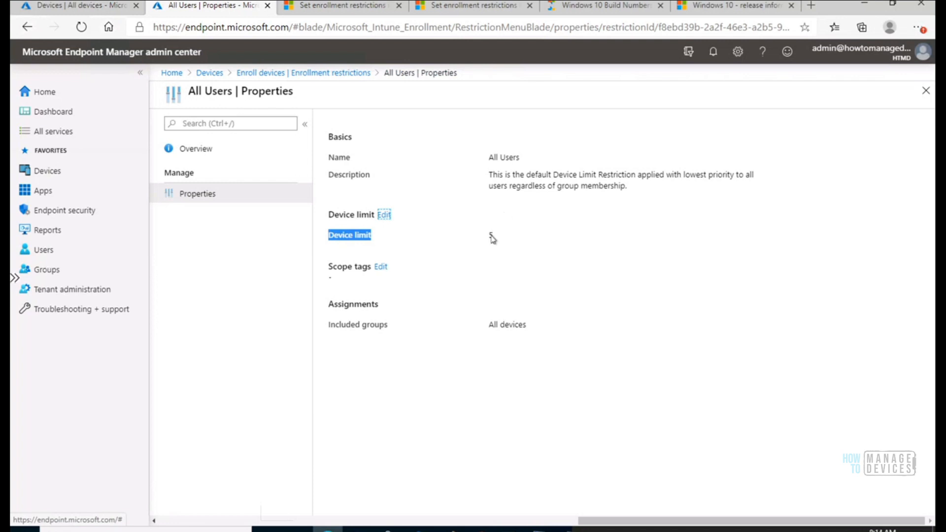
Return to the enrollment restrictions and start a new device limit restriction named "HTMD Device Timit Custom Policy"
click(330, 74)
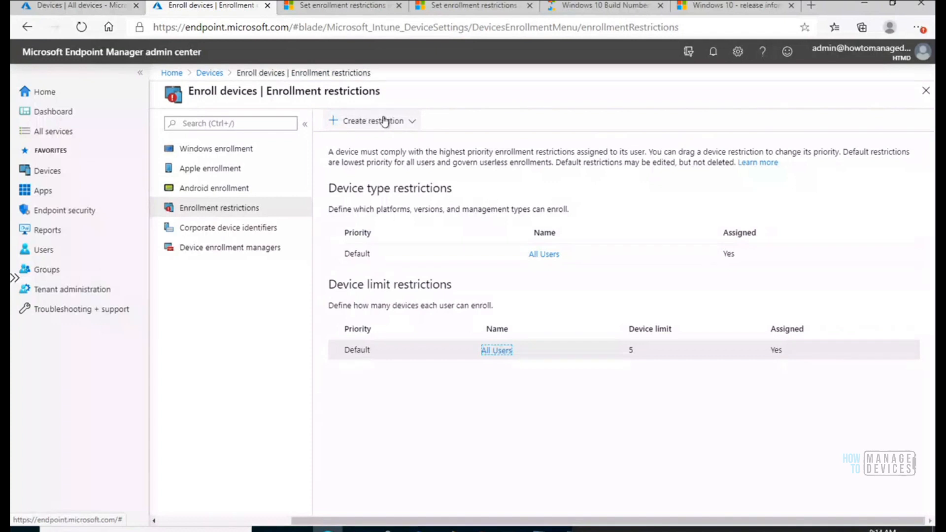
click(411, 122)
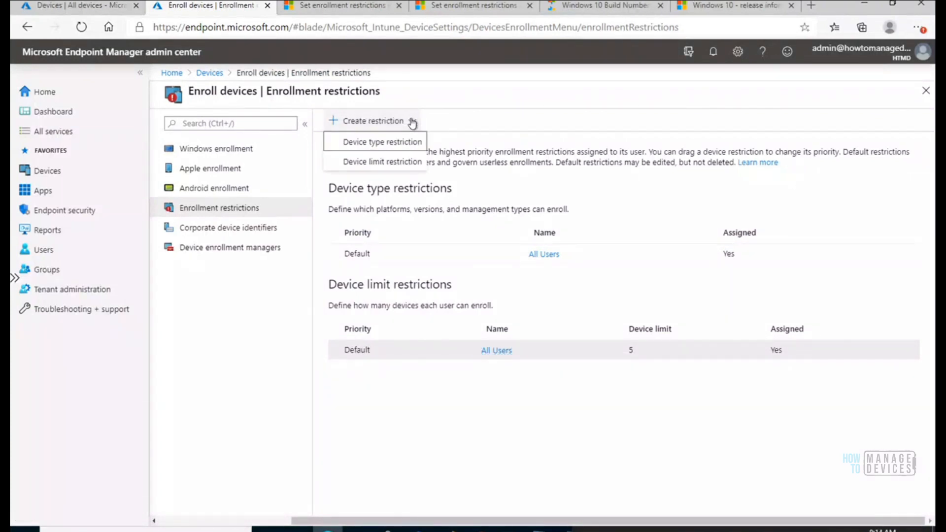
click(413, 164)
click(401, 162)
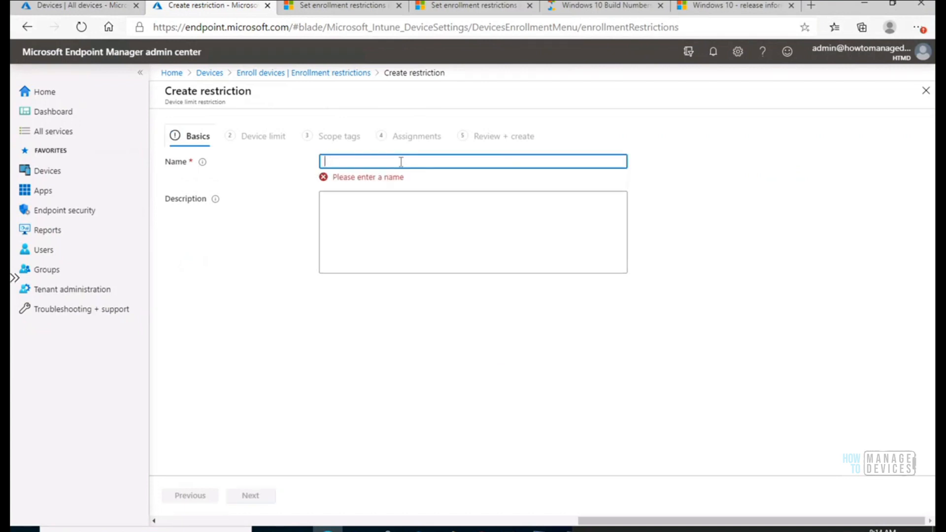
text(HTMD Device Timit Custom Policy)
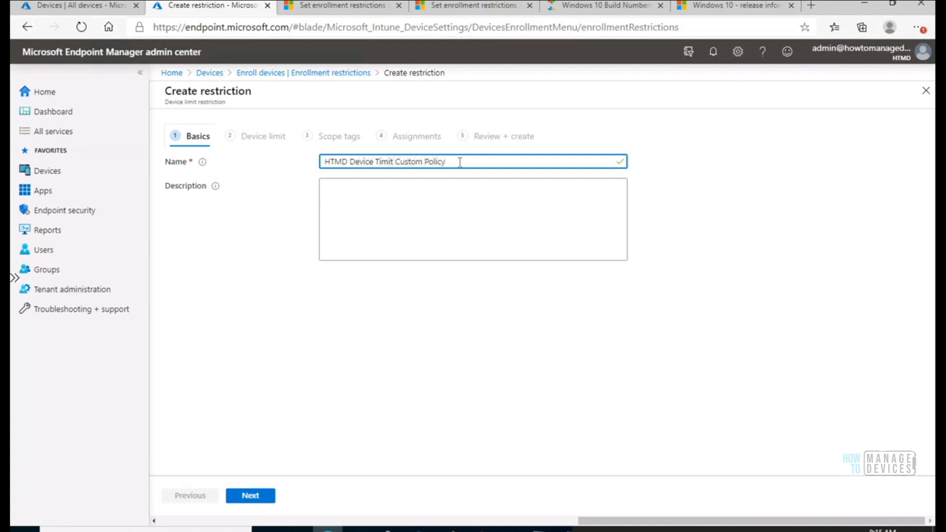
Describe the restriction as "Number of devices HTMD Device Timit Custom Policy", reusing the copied name, and continue to the device limit
drag(455, 162, 304, 166)
key(ctrl+c)
click(350, 197)
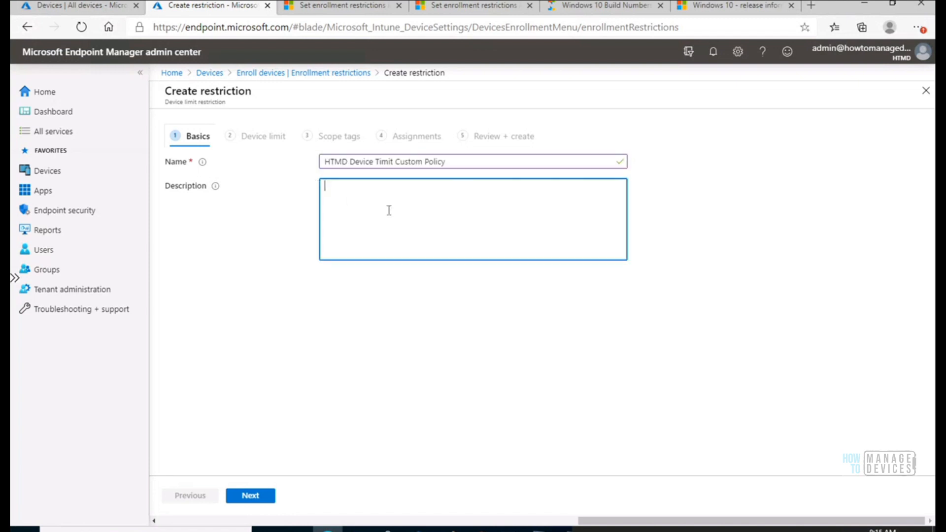
text(Number of devices)
key(ctrl+v)
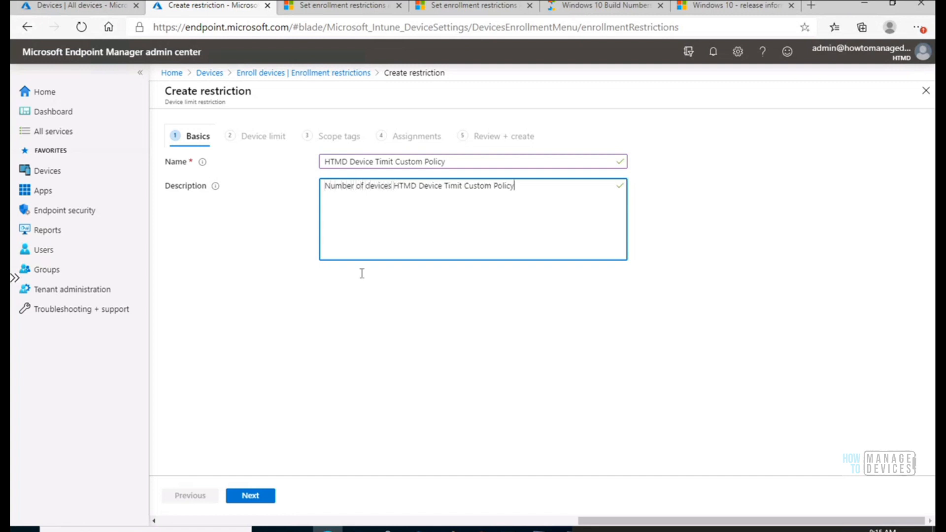
click(256, 496)
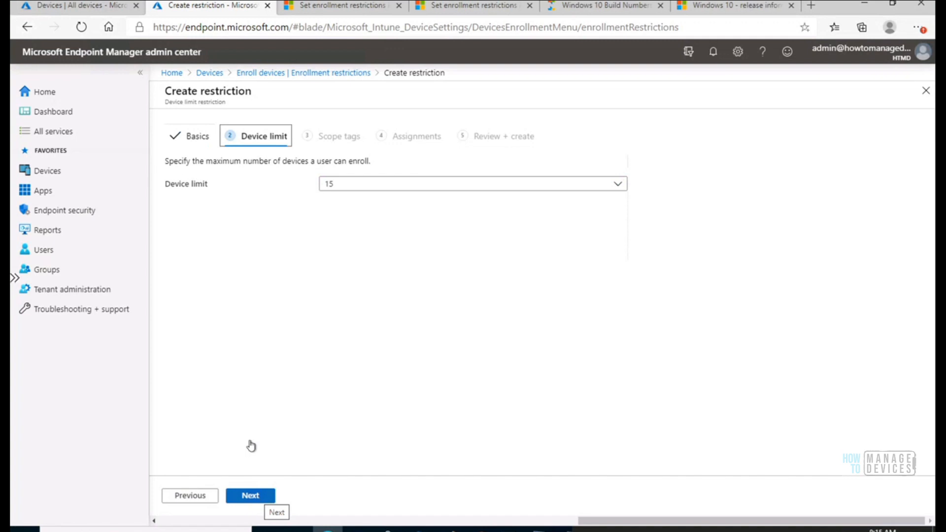
Set the new restriction's device limit to 15, keep the Default scope tag, and continue to the assignments
click(382, 187)
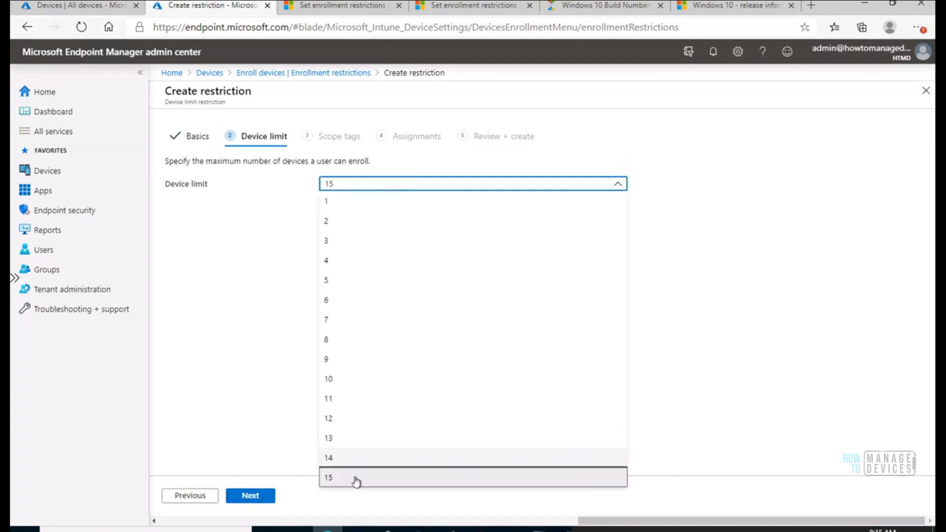
click(356, 479)
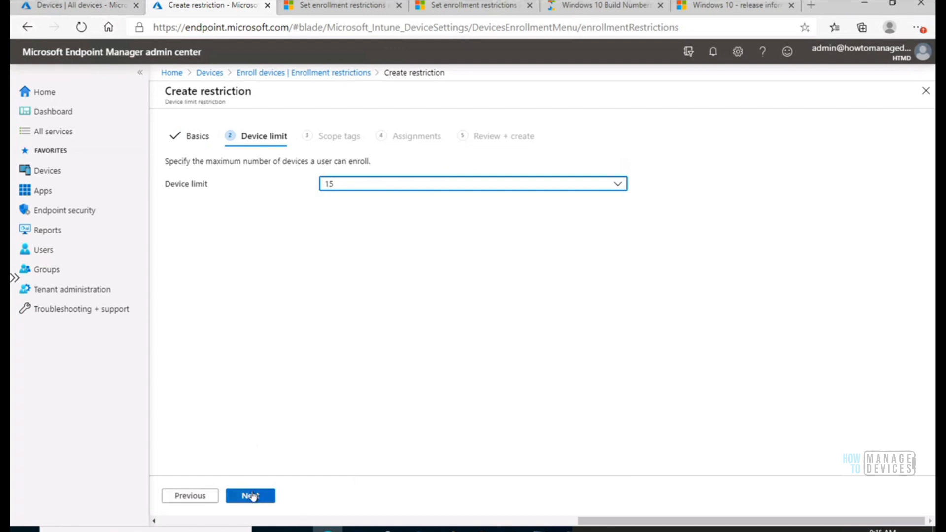
click(419, 186)
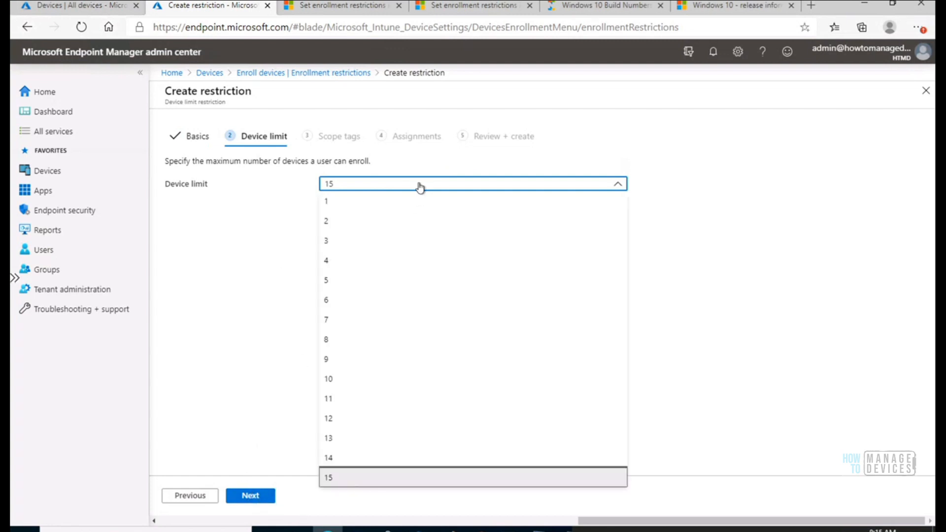
click(386, 210)
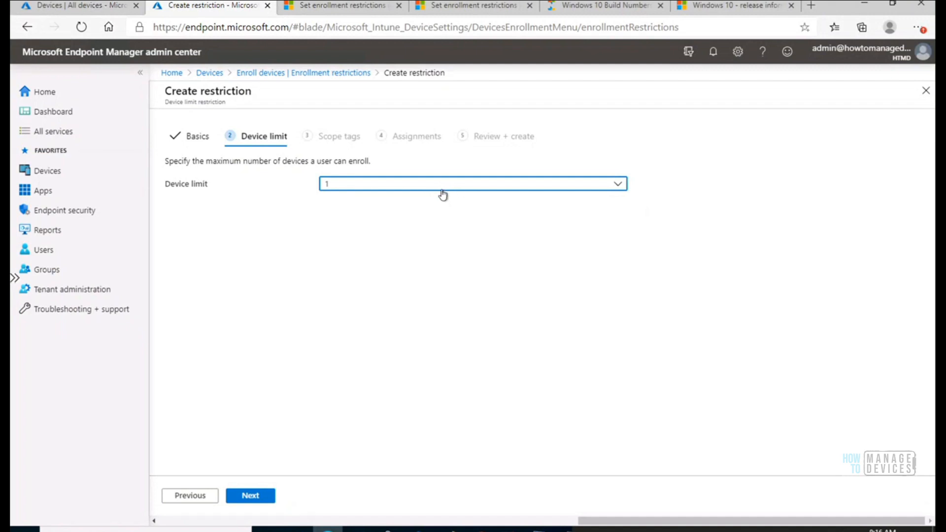
click(426, 187)
click(382, 481)
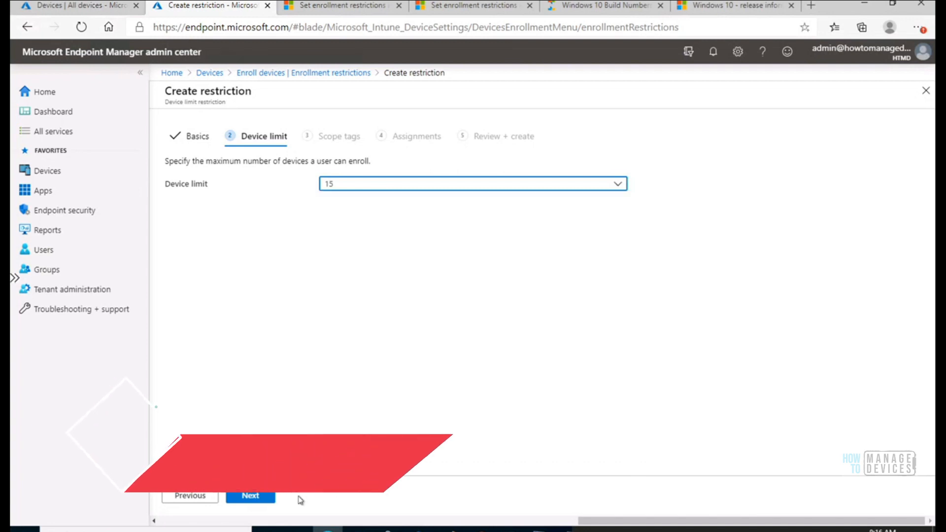
click(259, 497)
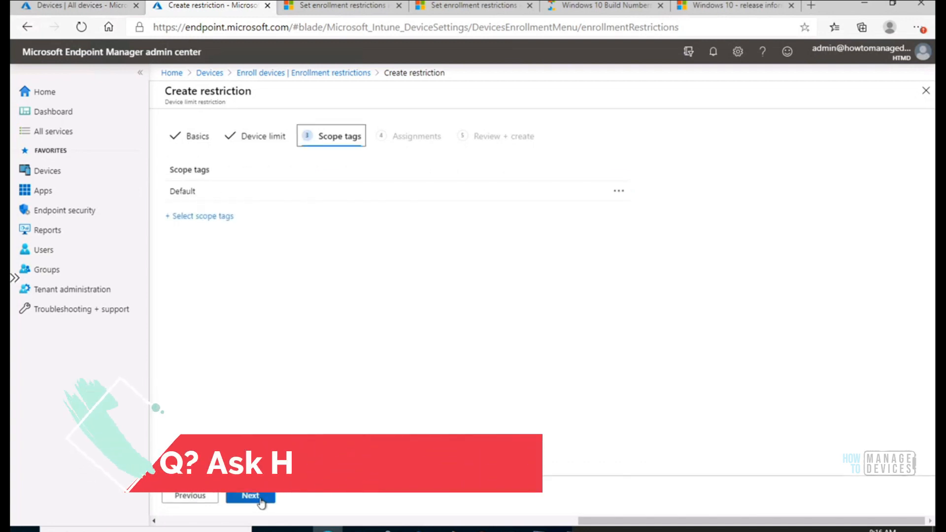
click(257, 498)
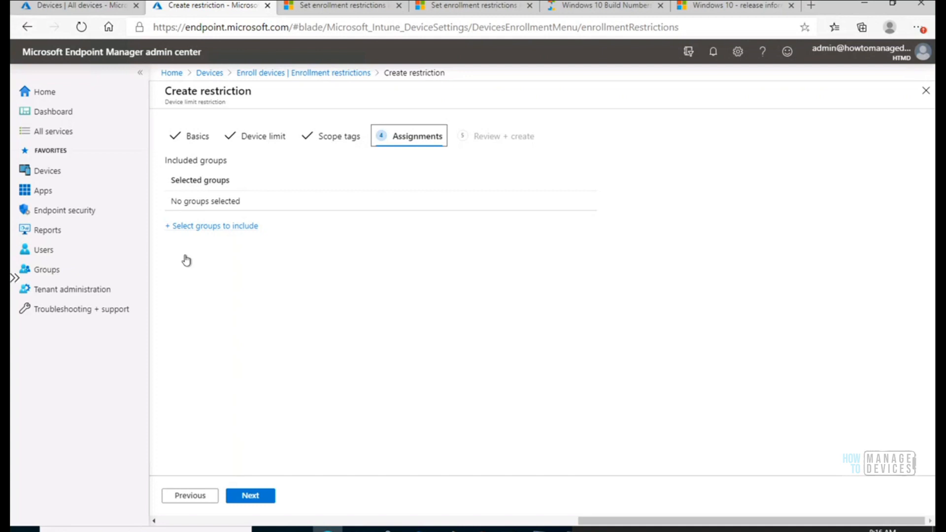
Pick the HTMD All Intune Users group for inclusion in the restriction's assignments
click(243, 227)
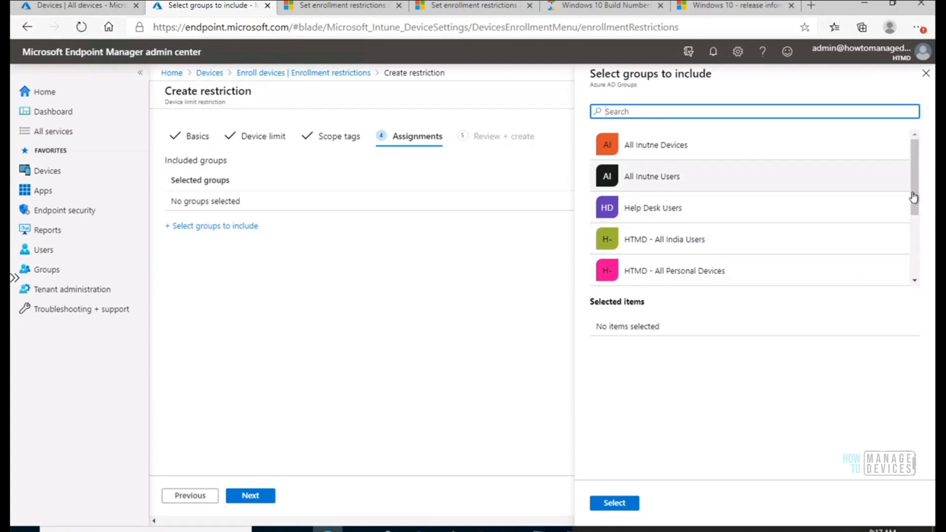
drag(915, 198, 914, 254)
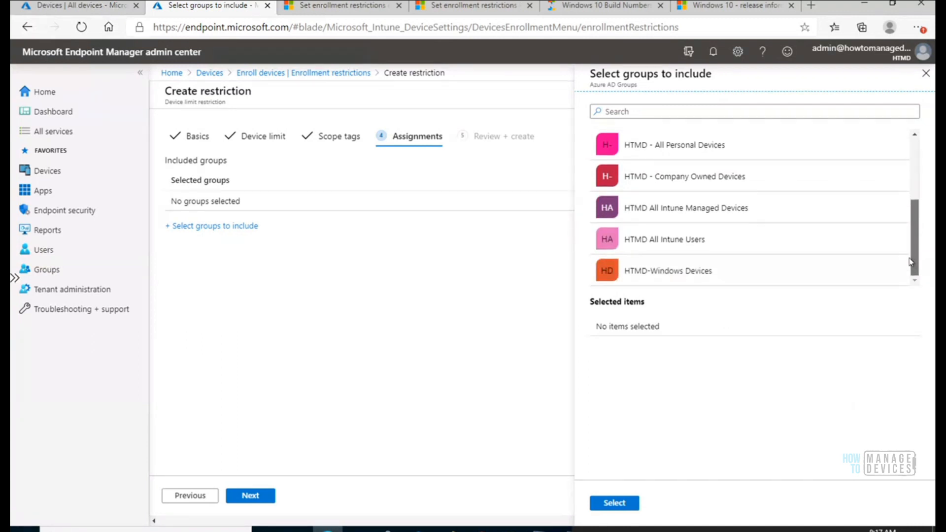
click(681, 236)
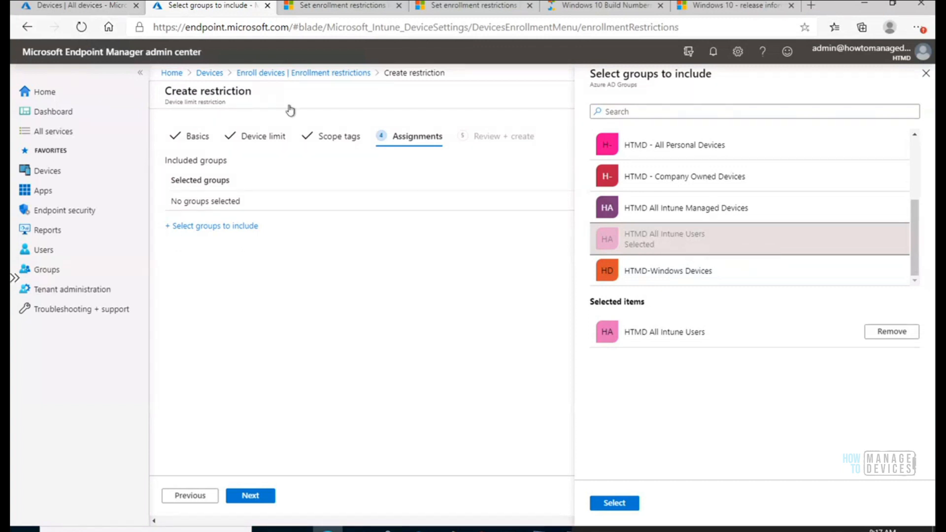
Switch to the Azure portal and view the members of the HTMD All Intune Users group in the HTMD directory
click(102, 6)
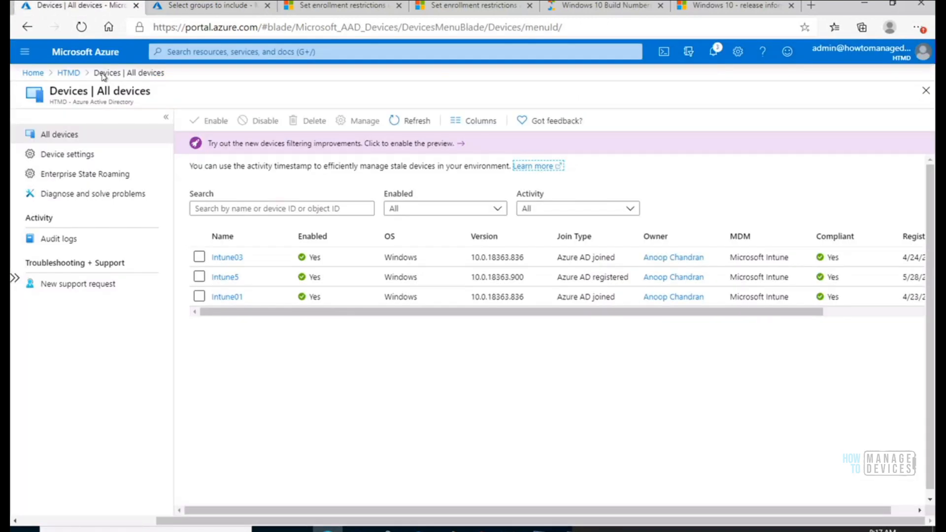
click(68, 73)
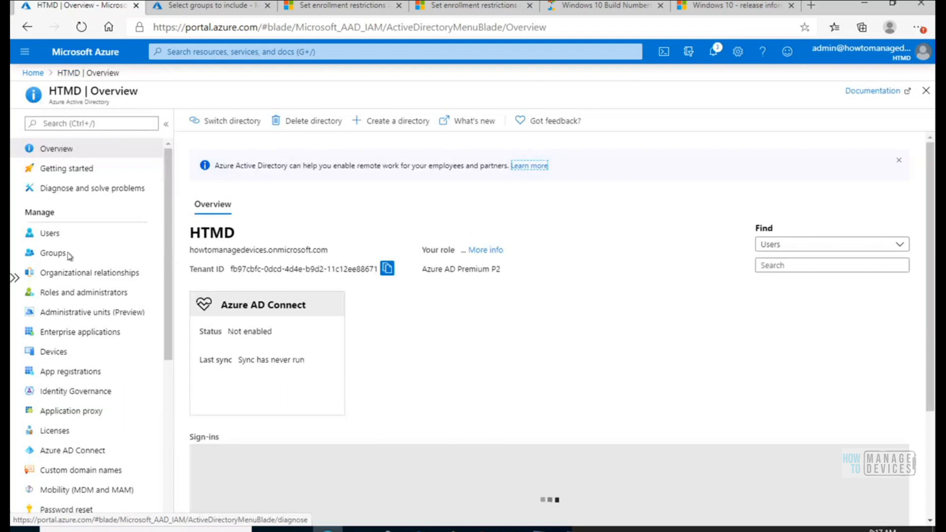
click(58, 253)
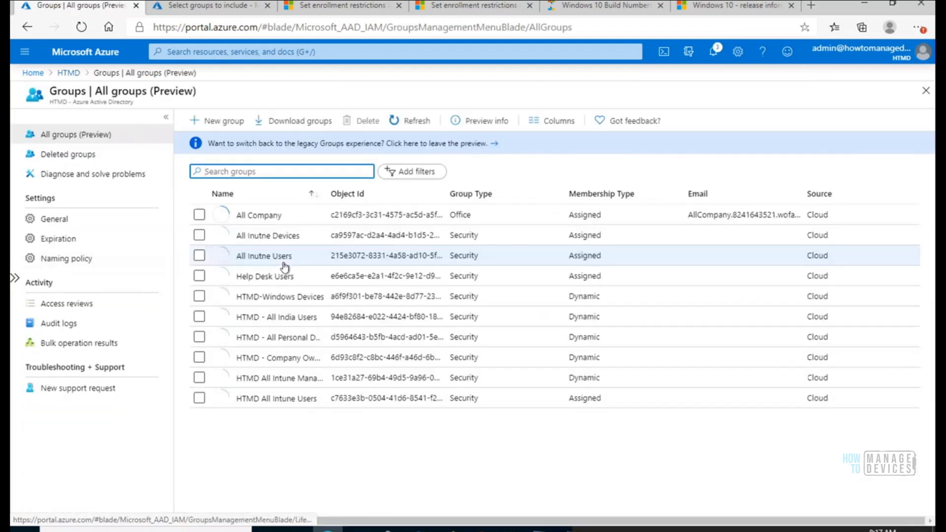
drag(325, 196, 445, 196)
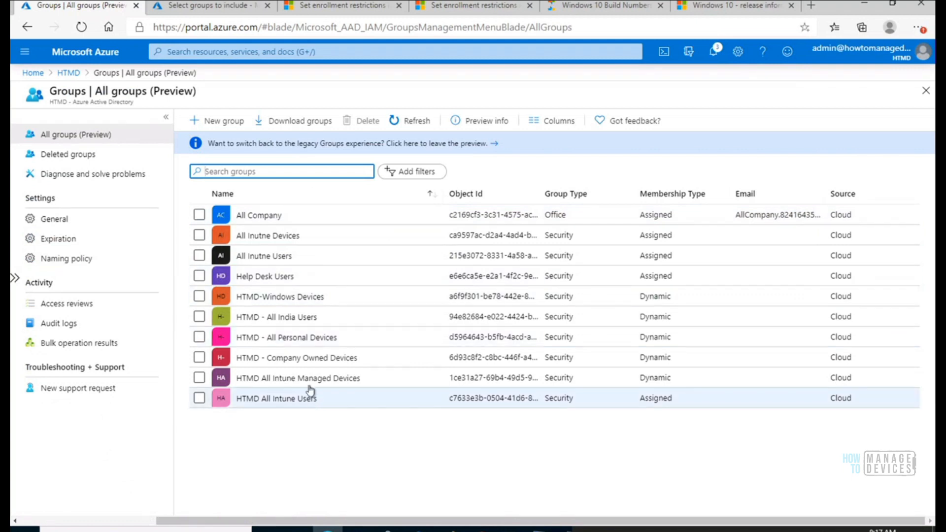
click(309, 403)
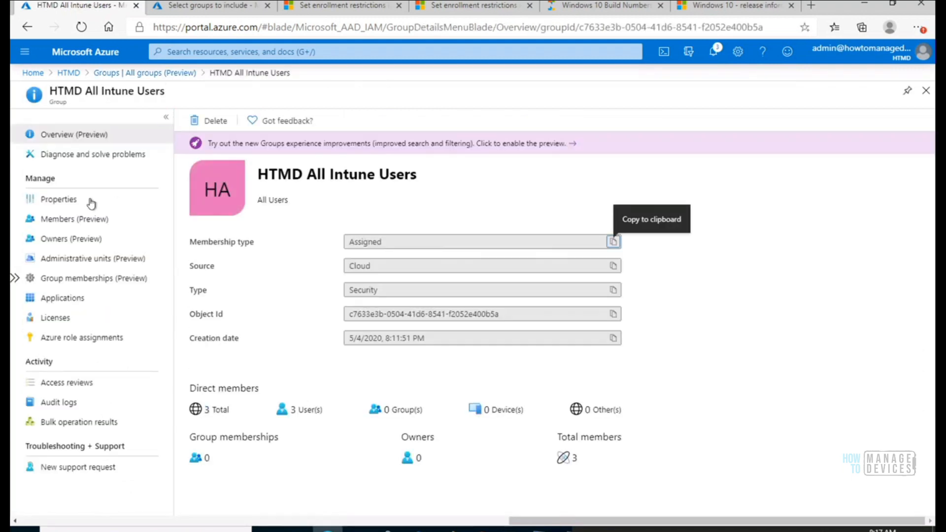
click(69, 218)
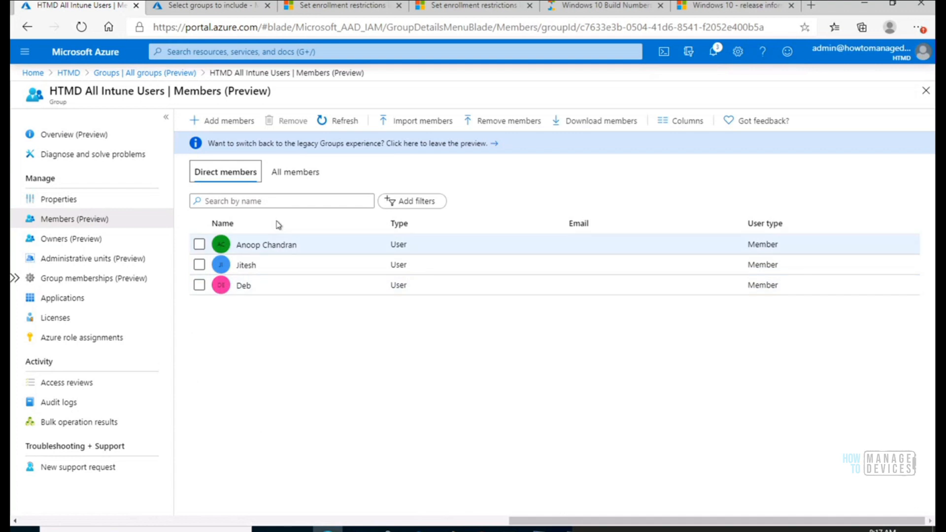
Return to the restriction's group selection in Endpoint Manager, search the groups for "HTMD-" and clear the search
click(206, 11)
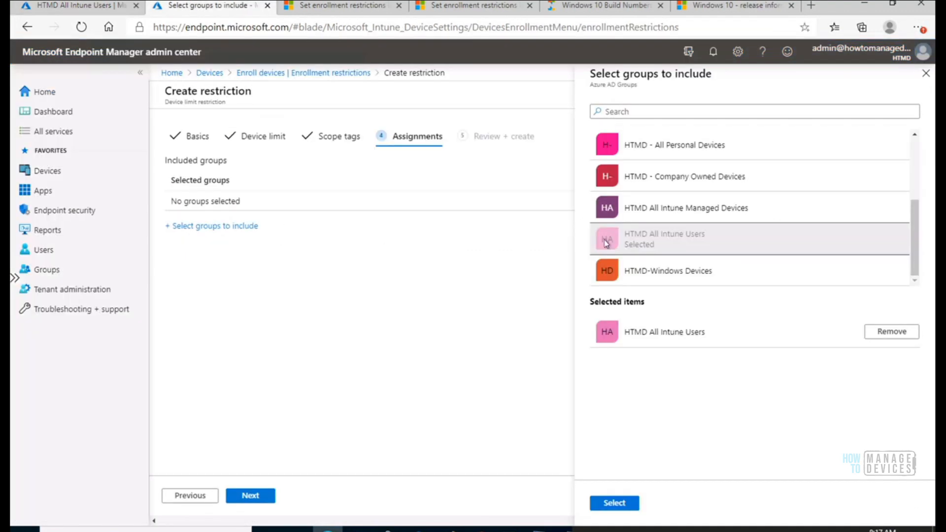
click(651, 110)
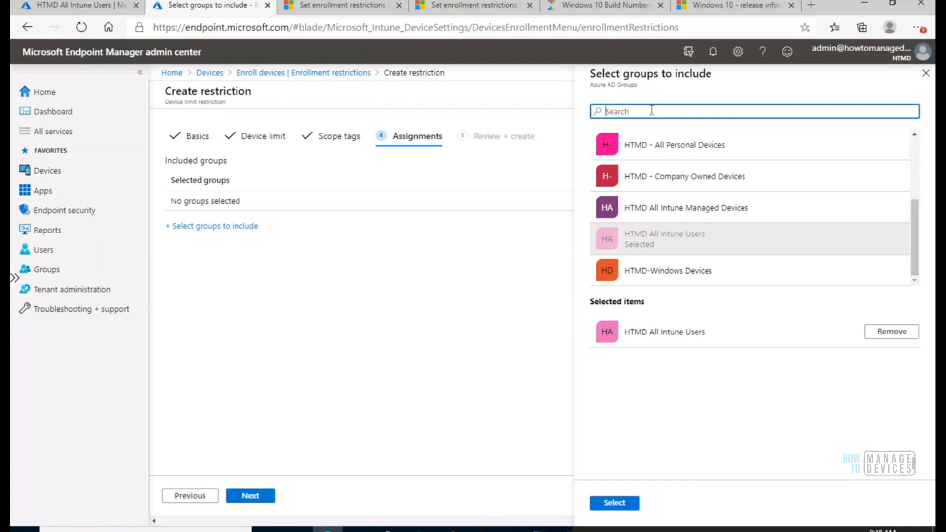
text(HTMD-)
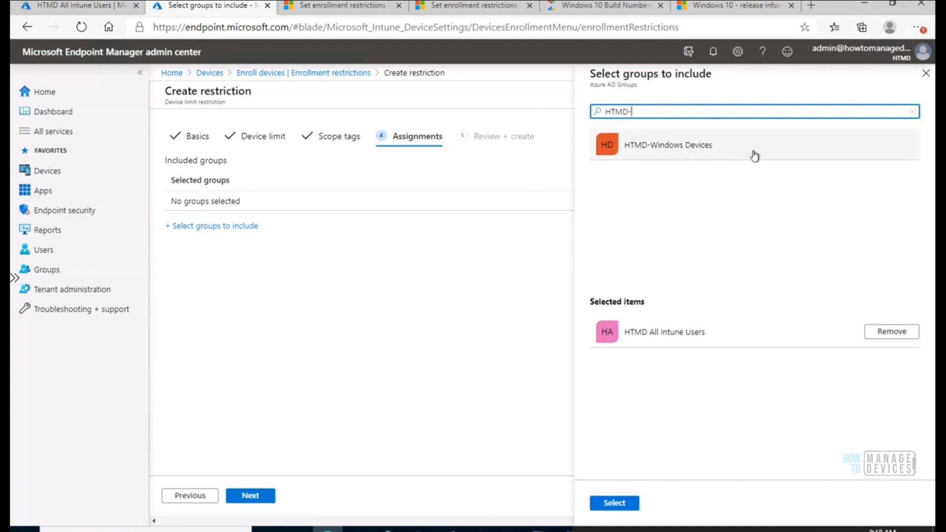
key(ctrl+a)
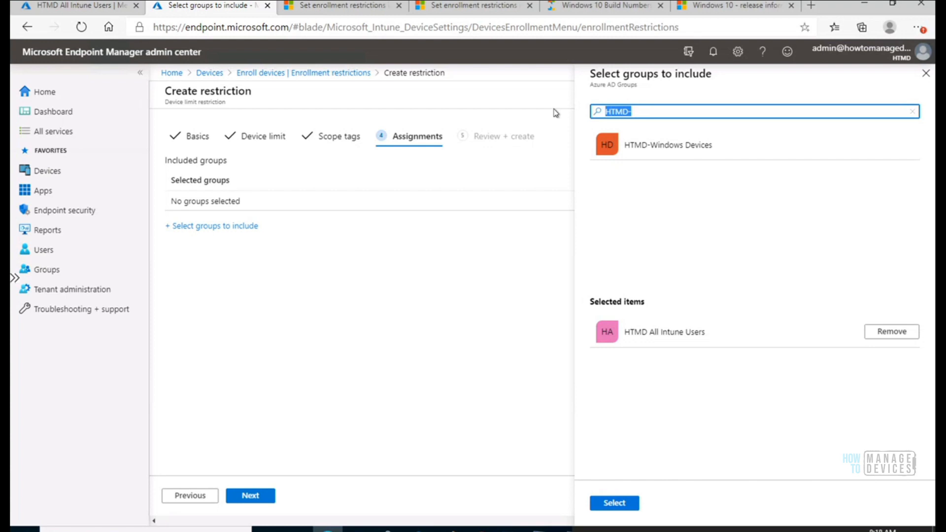
key(BackSpace)
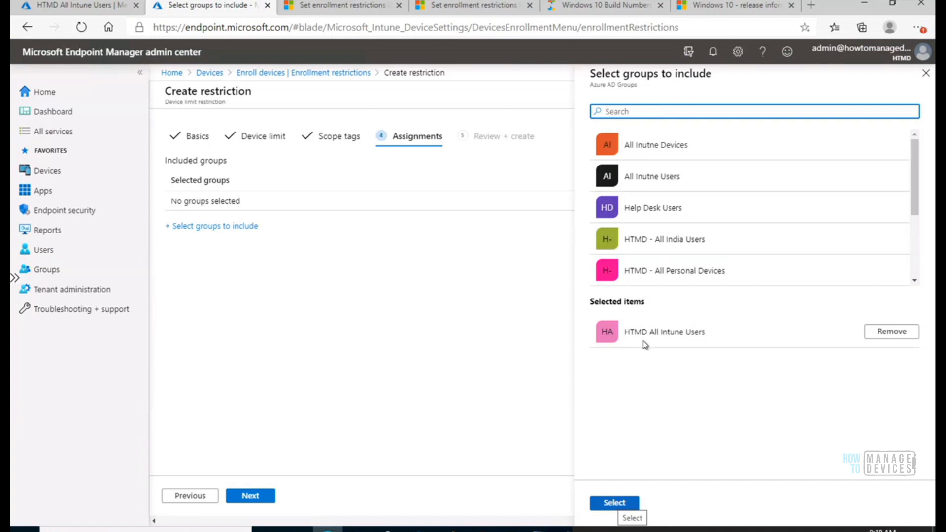
Confirm HTMD All Intune Users as the included group, review the summary and create the device limit restriction
click(614, 503)
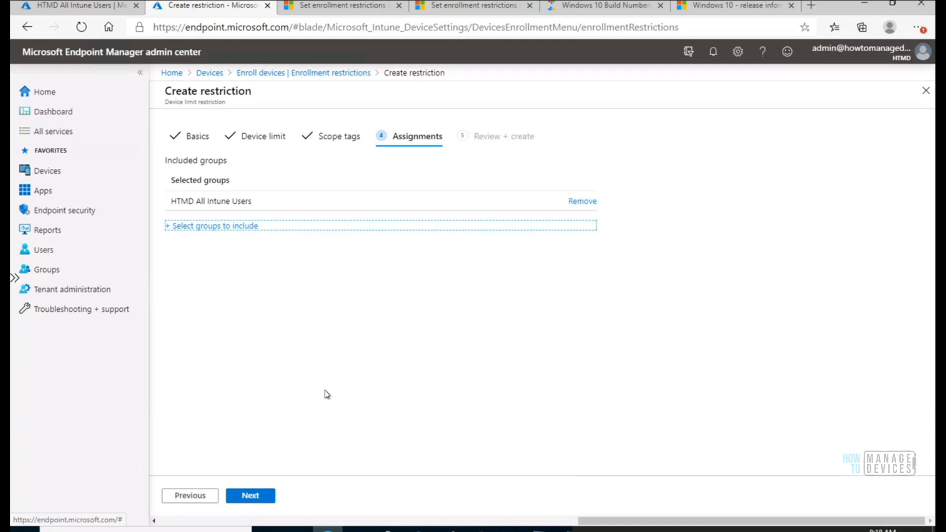
click(257, 497)
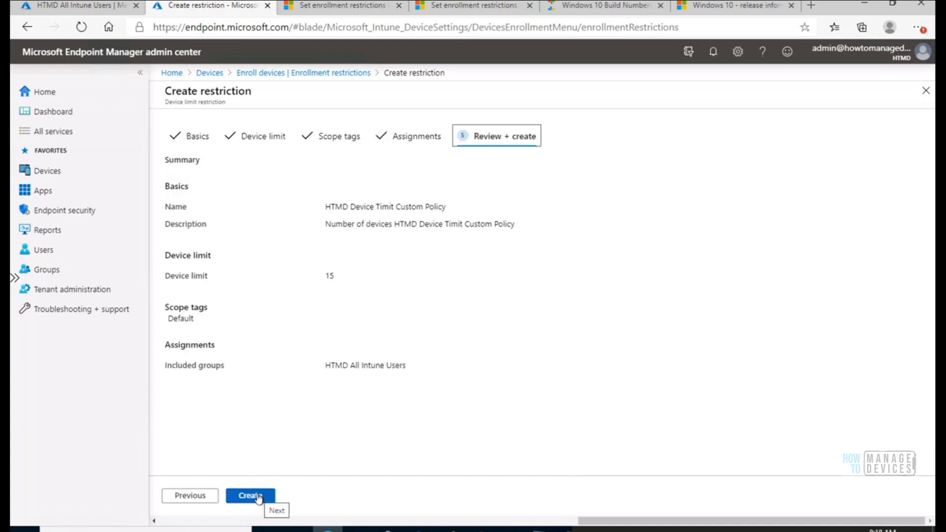
drag(170, 187, 435, 379)
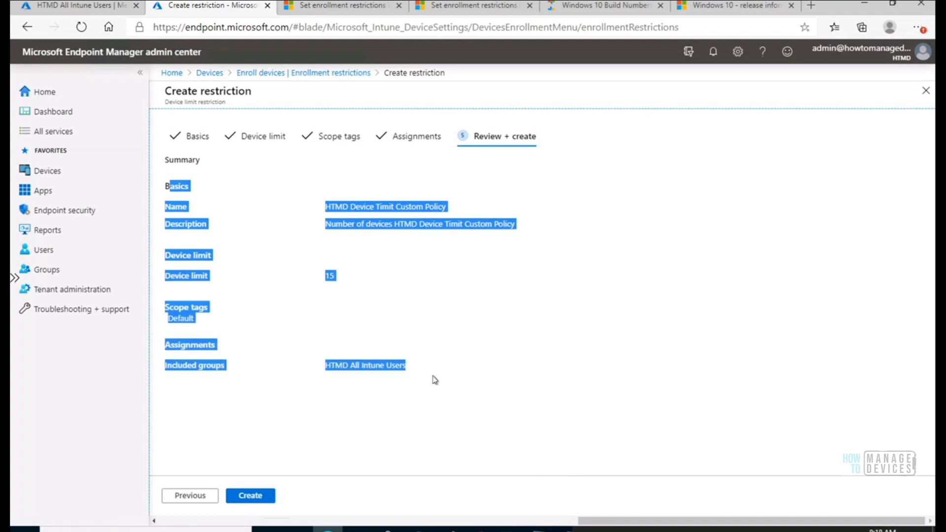
click(349, 282)
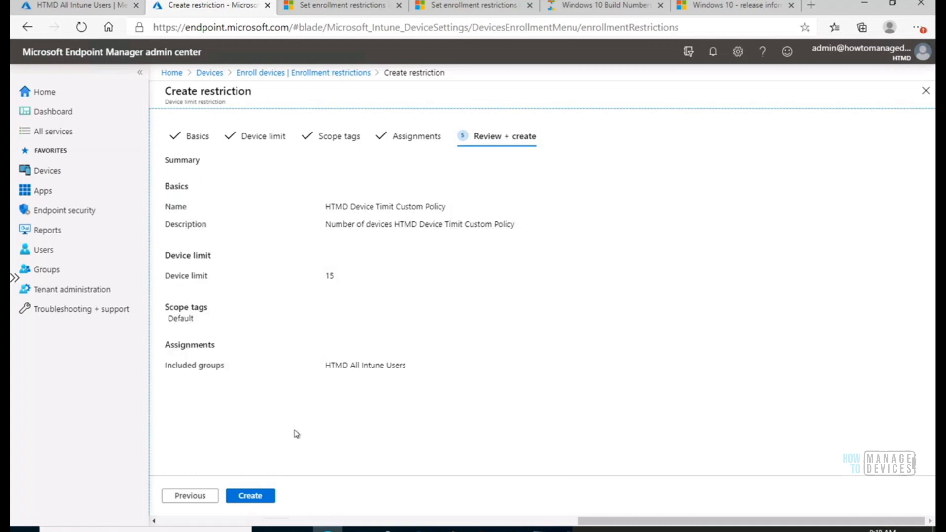
click(260, 497)
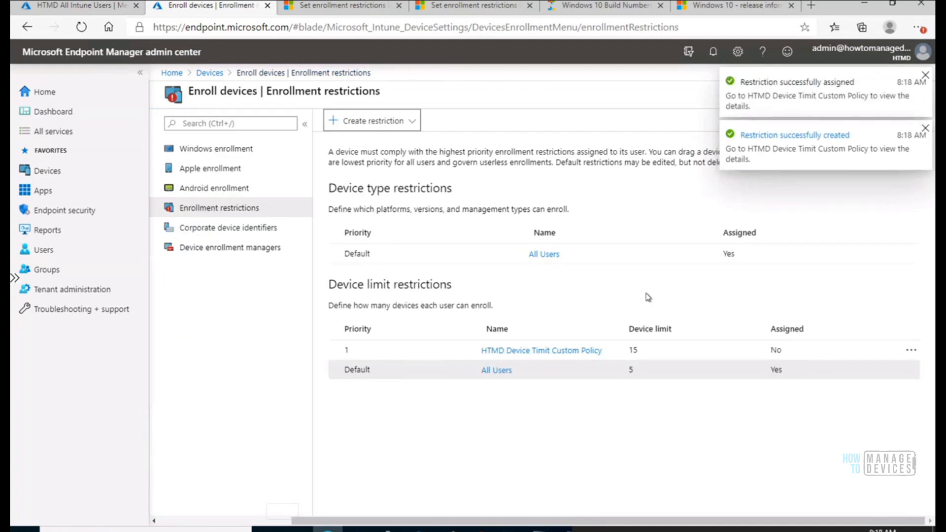
Dismiss the pop-up notifications and check the notification history for the restriction's creation and assignment
click(925, 128)
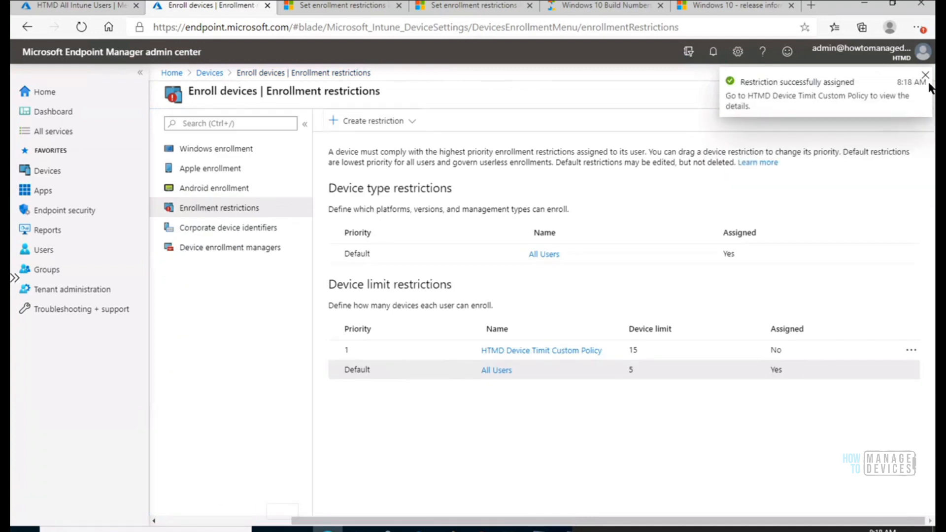
click(925, 76)
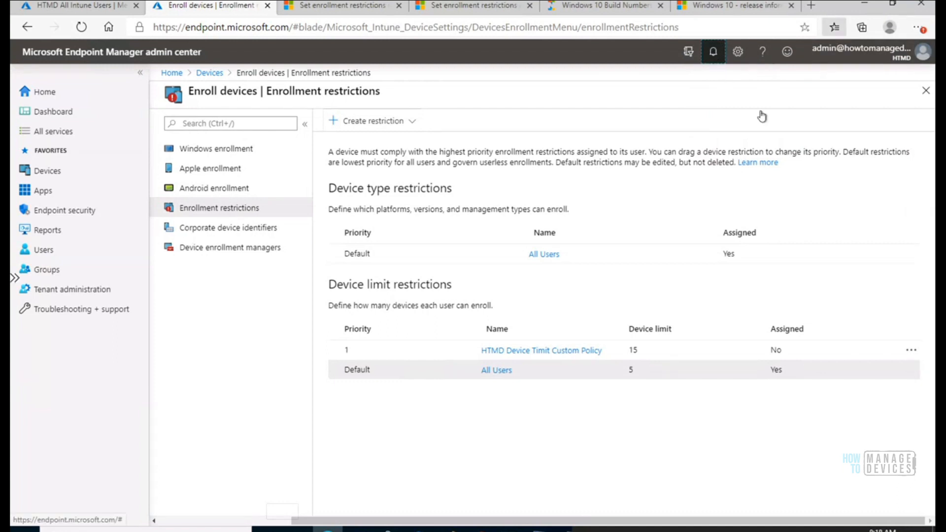
click(712, 55)
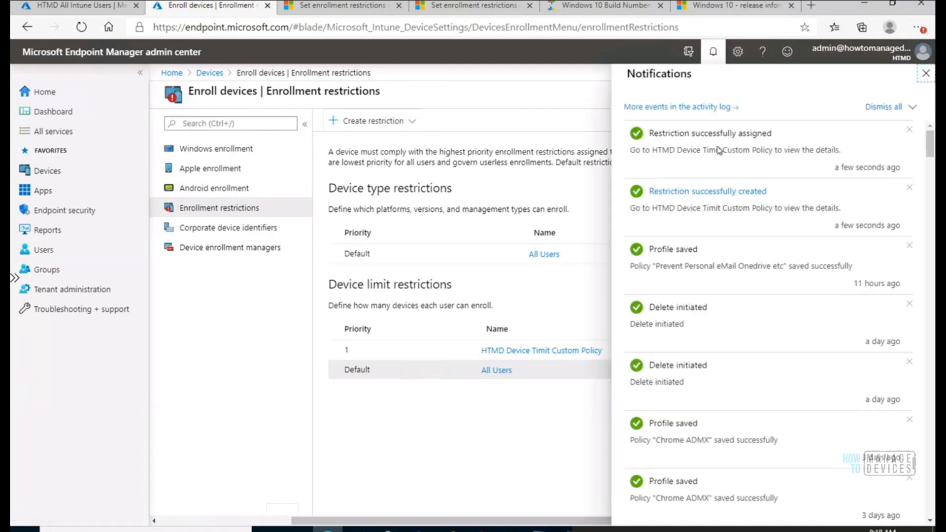
click(925, 74)
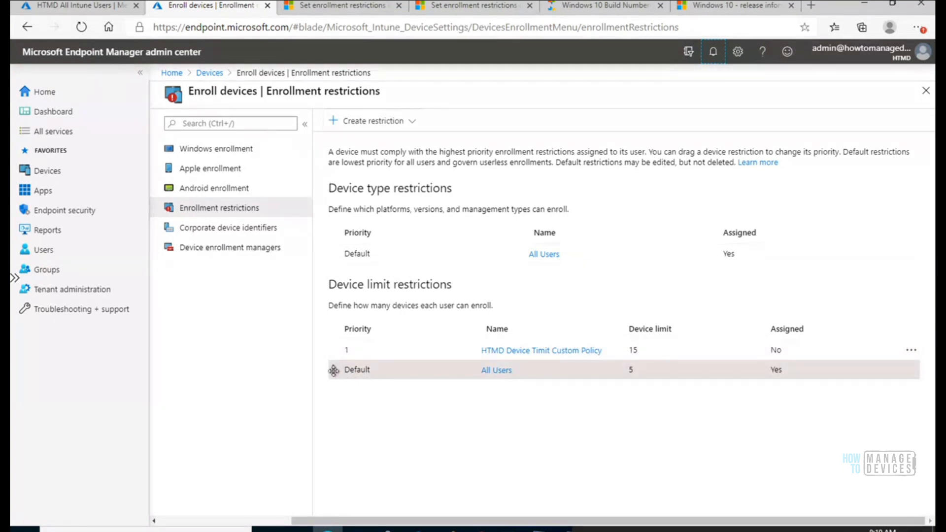
Try to move the default All Users device limit restriction above the custom policy in priority
drag(333, 370, 331, 333)
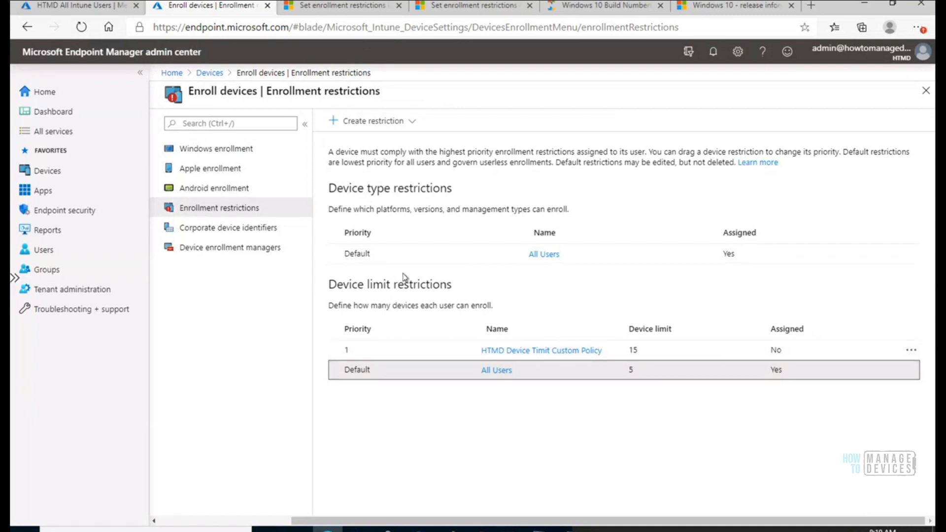
Start another device limit restriction and name it "HTMD Device Limit Custom Policy", correcting the misspelled "Timit" from the reused name
click(411, 122)
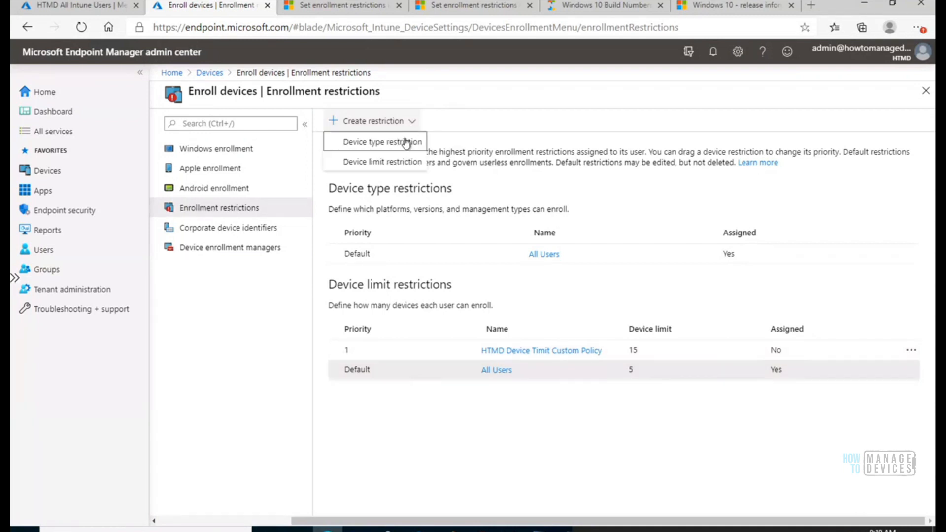
click(407, 164)
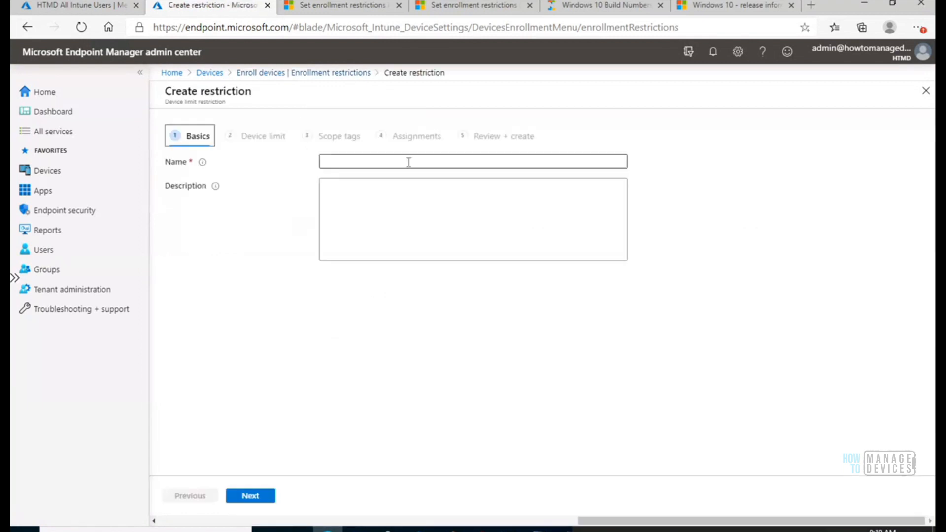
click(386, 161)
text(HTMD Device Limit Custom Policy)
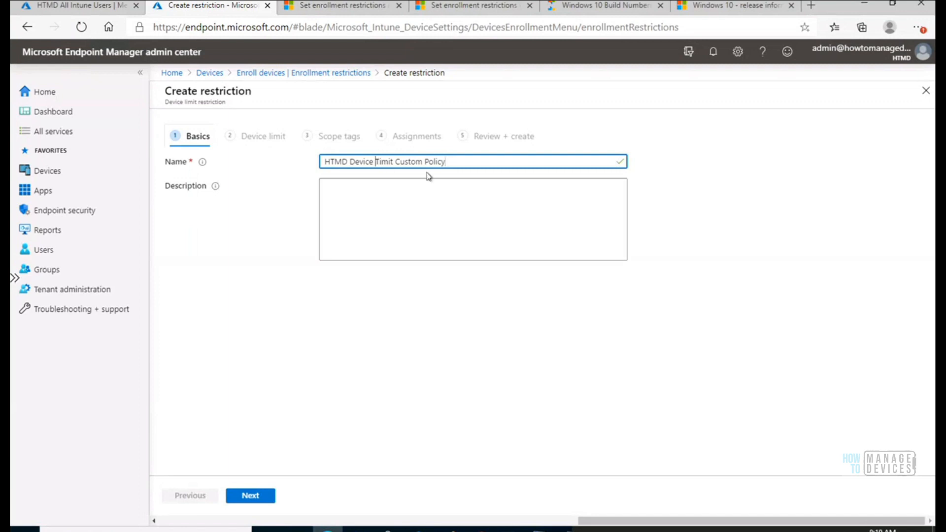
key(Delete)
key(Delete)
text(L)
Describe the restriction as "HTMD Device Limit Custom Policy", append "2" to its name, and continue to the device limit
click(419, 190)
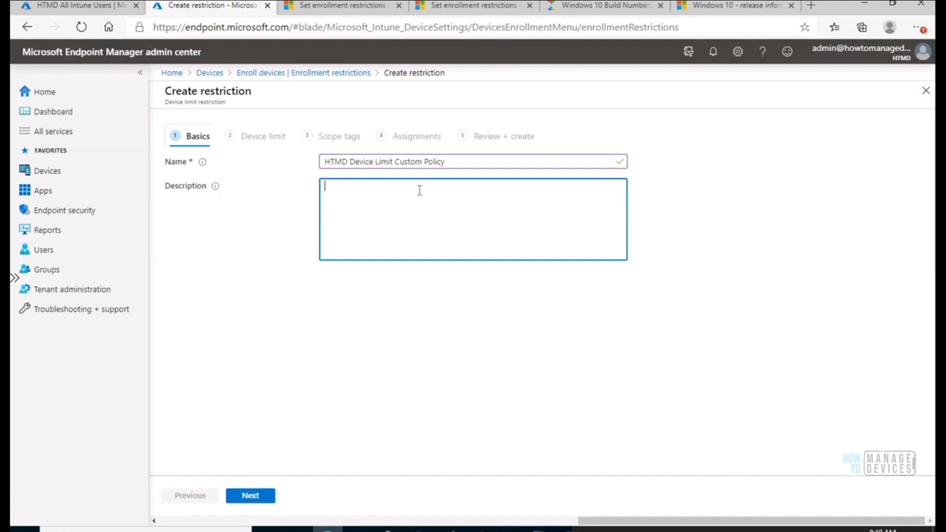
text(HTMD Device Limit Custom Policy)
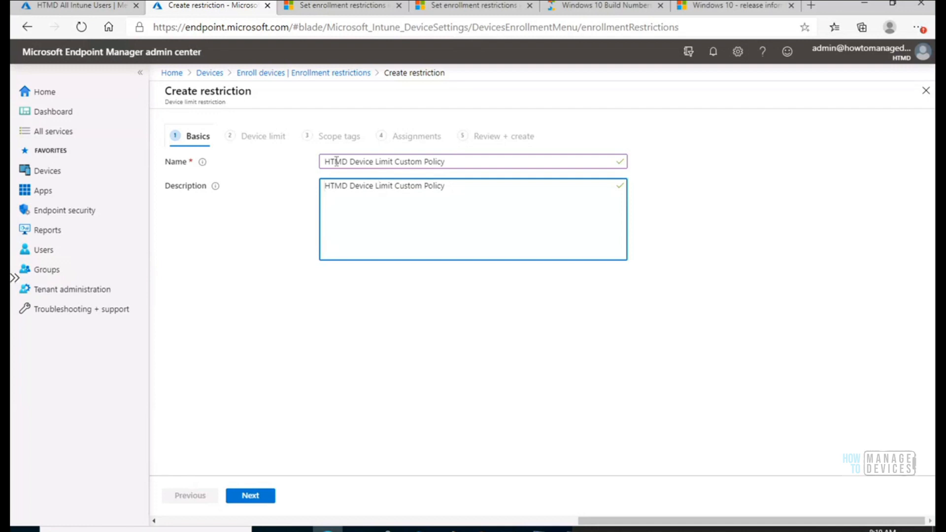
click(461, 168)
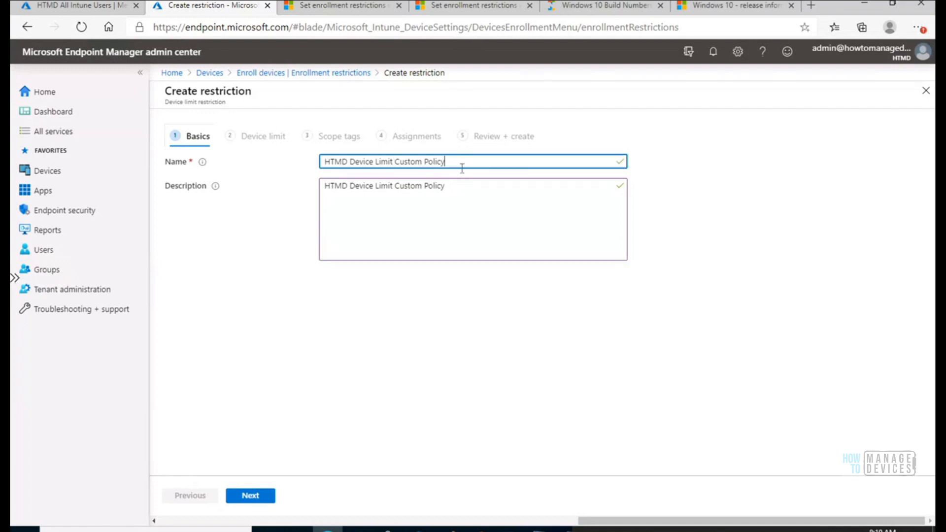
text(2)
click(251, 496)
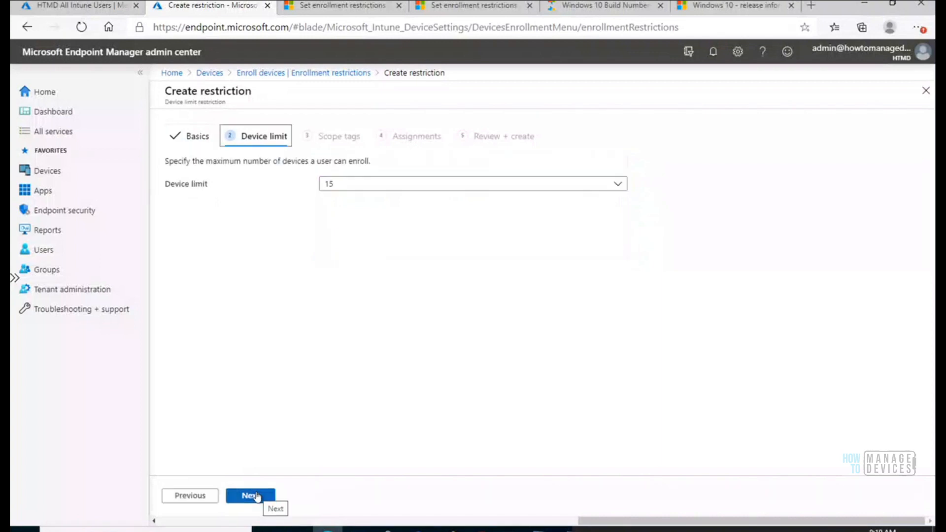
Set the second restriction's device limit to 10, keep the Default scope tag, and continue to the assignments
click(399, 188)
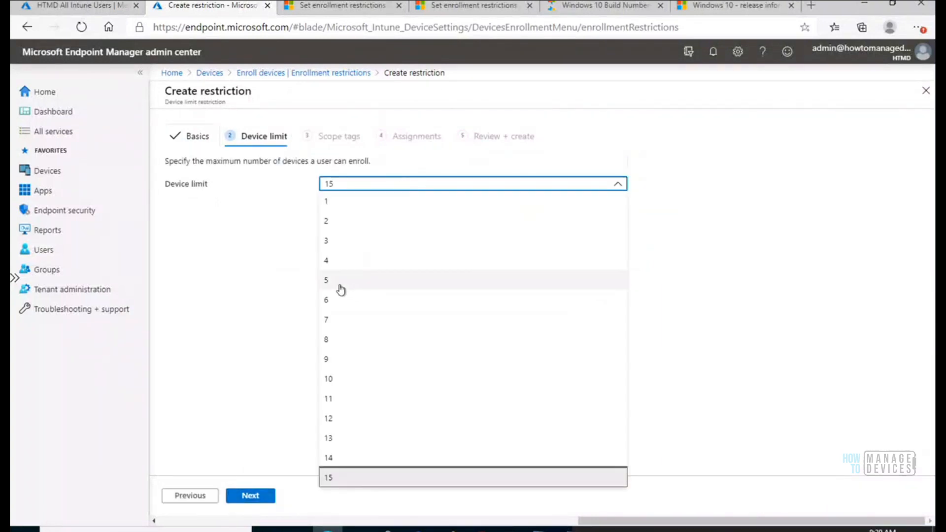
click(342, 289)
click(405, 188)
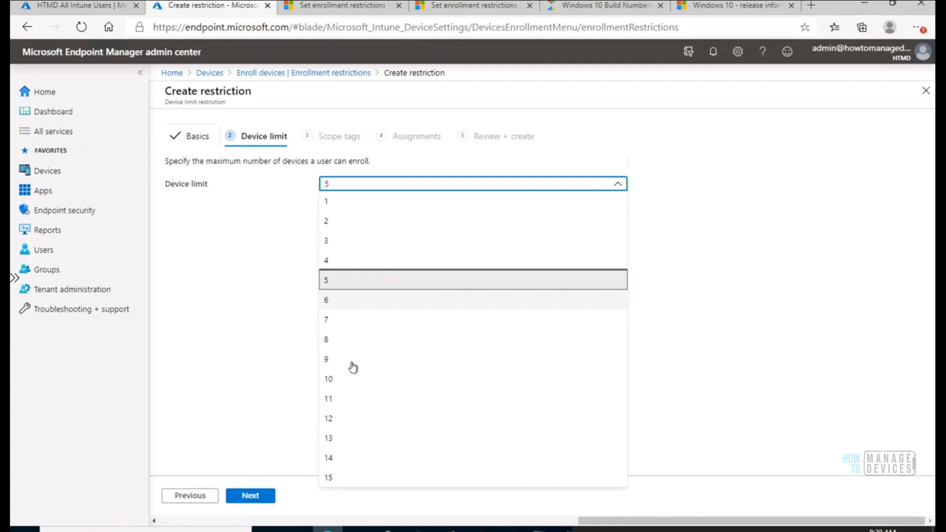
click(347, 379)
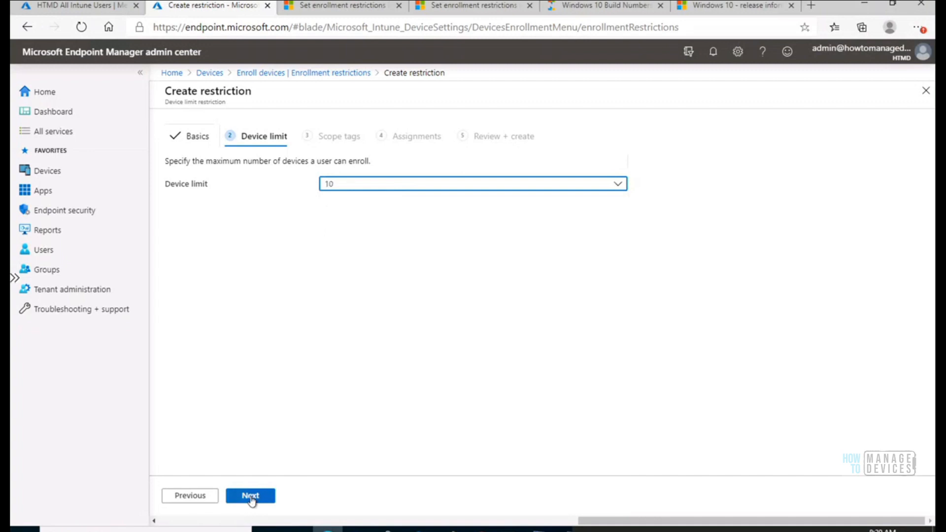
click(251, 497)
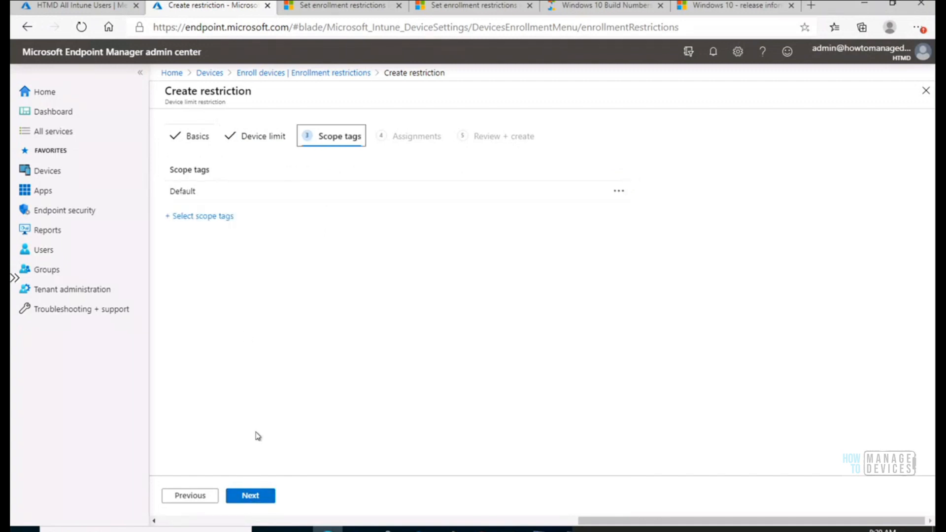
click(251, 496)
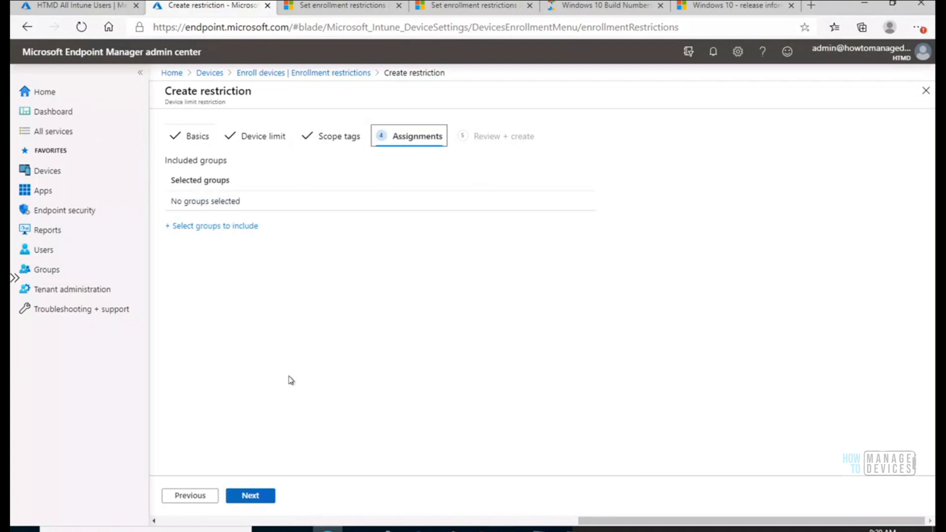
Assign the second device limit restriction to the HTMD - All India Users group
click(220, 226)
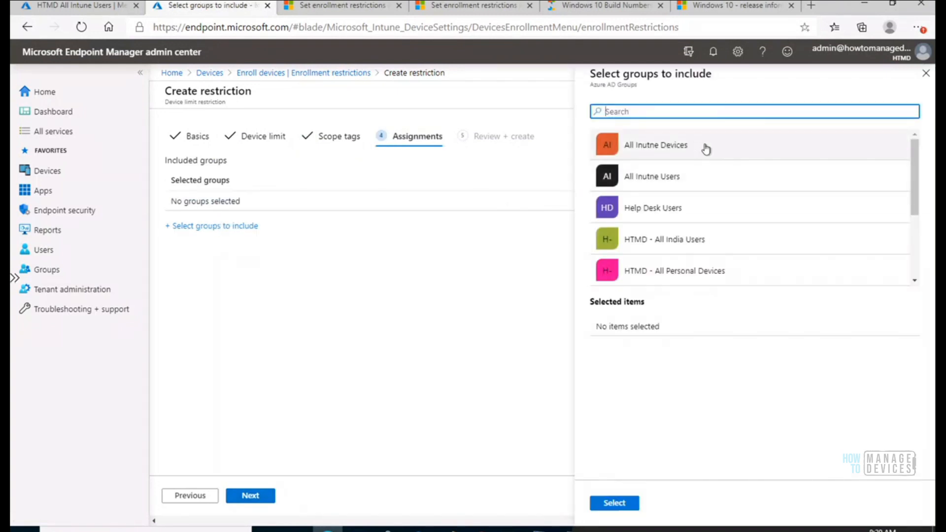
click(688, 242)
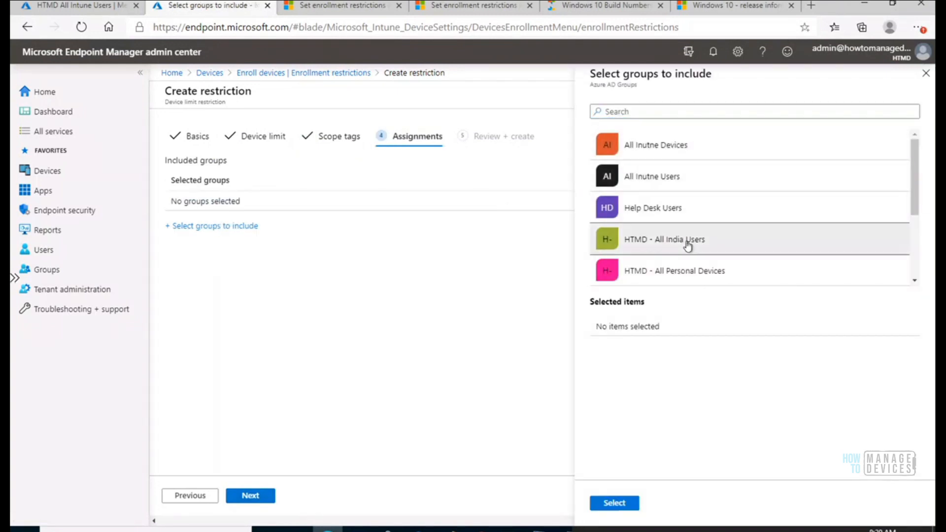
click(621, 513)
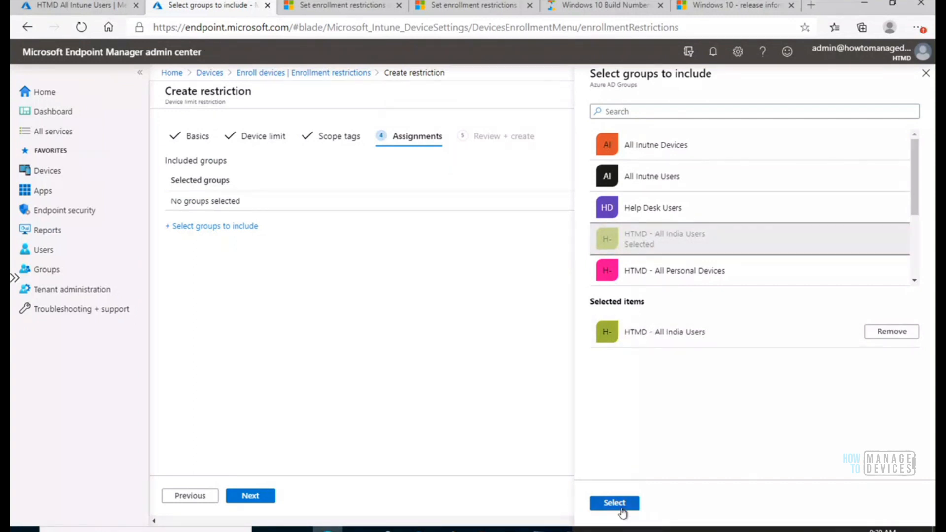
Switch to the Azure portal and check the members of the HTMD - All India Users group
click(85, 7)
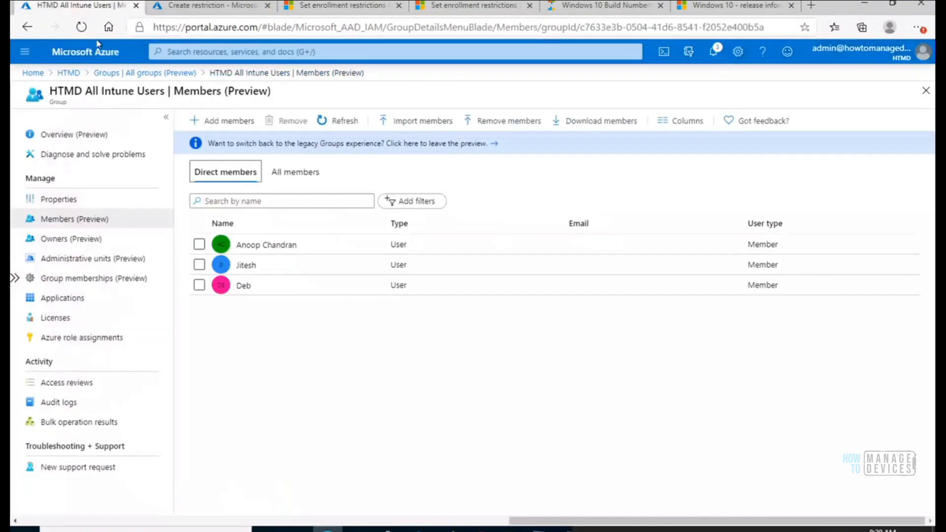
click(134, 75)
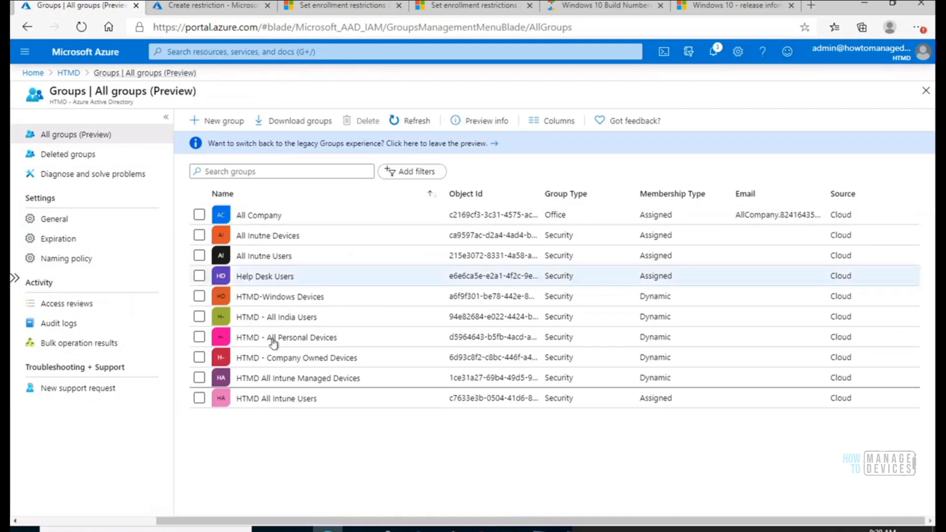
click(296, 319)
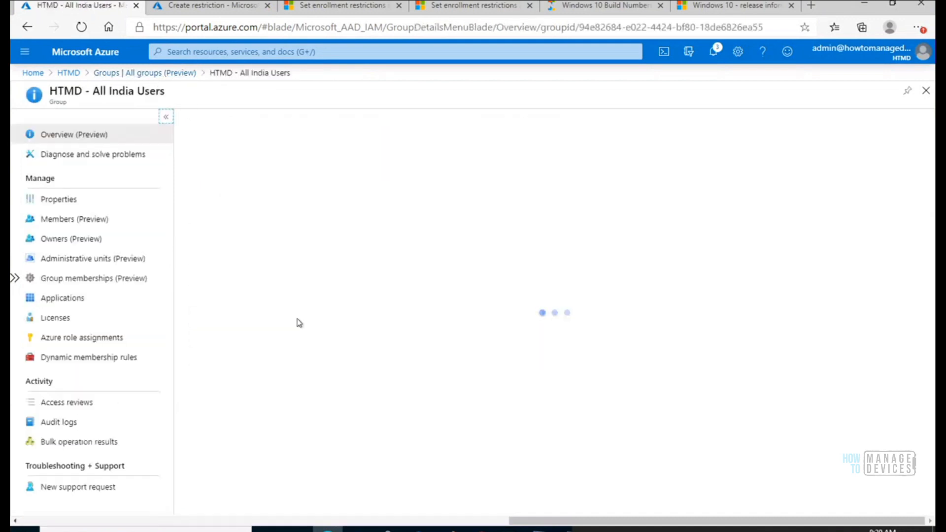
click(76, 217)
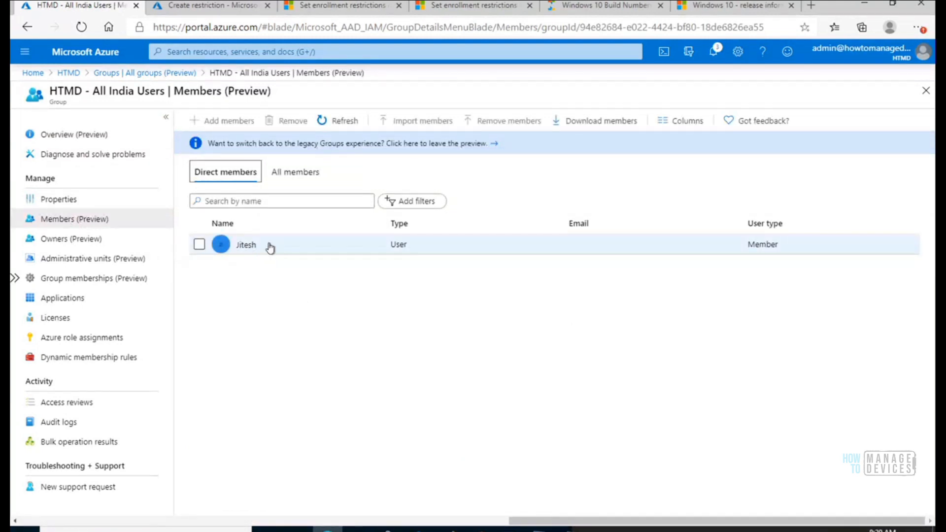
Switch back to Endpoint Manager, review the restriction's summary, and create the restriction
click(212, 6)
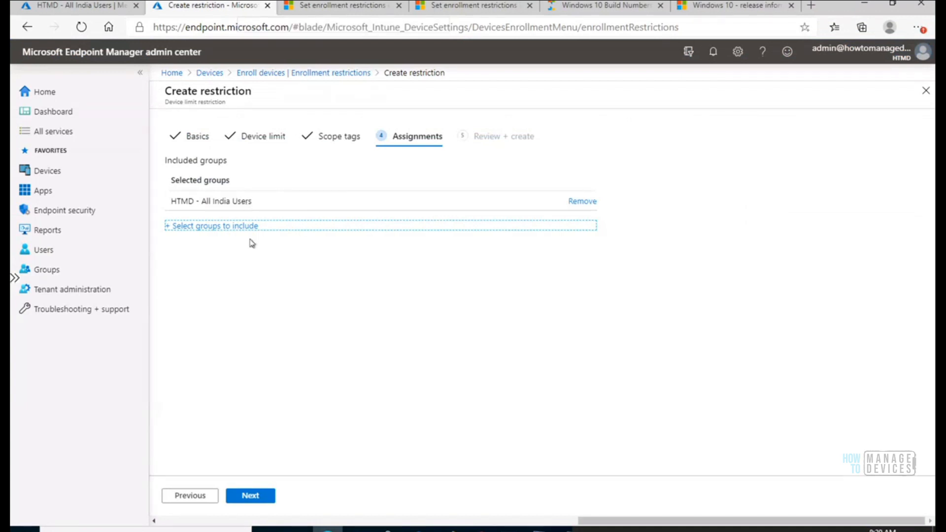
click(255, 498)
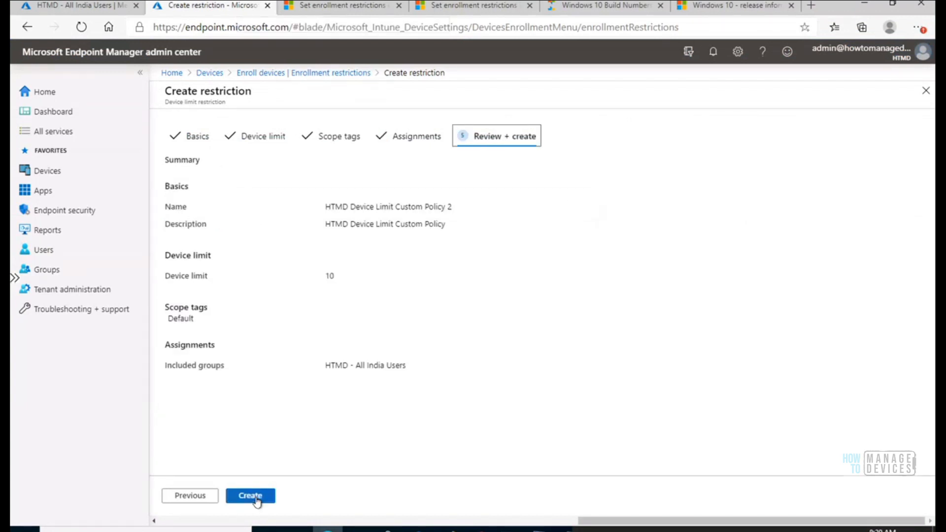
click(254, 500)
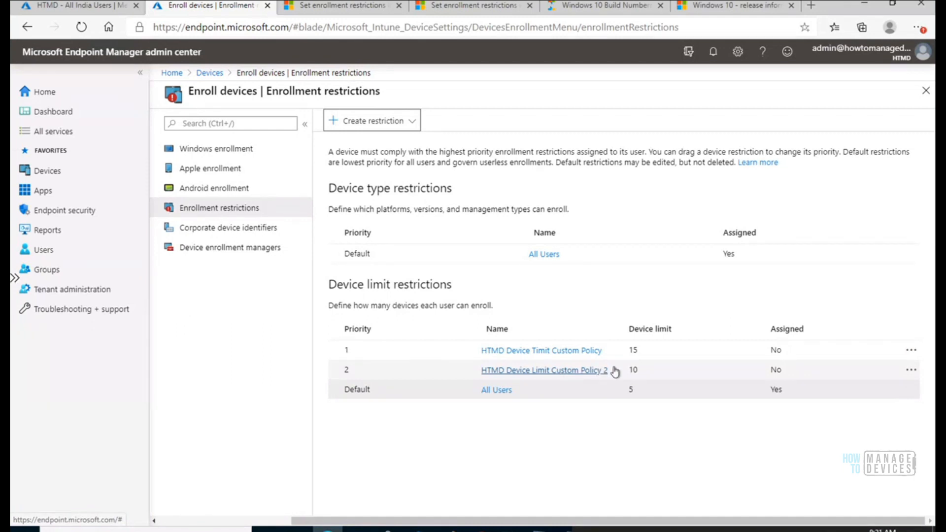
Move HTMD Device Limit Custom Policy 2 to priority 1, above HTMD Device Timit Custom Policy
drag(640, 370, 627, 370)
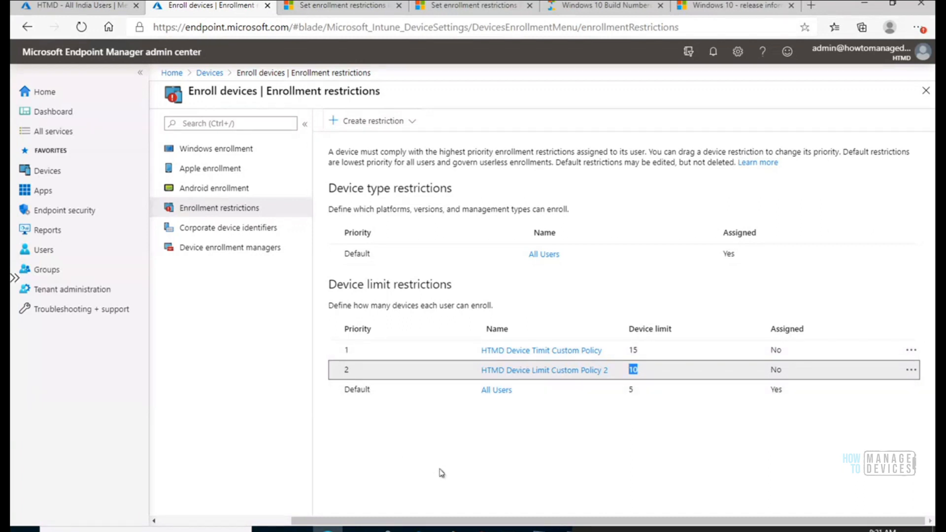
drag(332, 369, 332, 340)
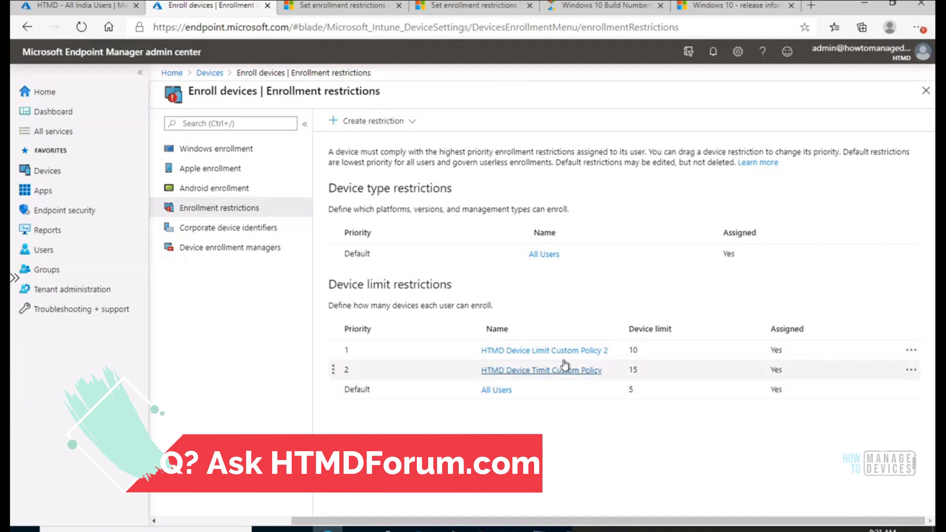
double_click(637, 350)
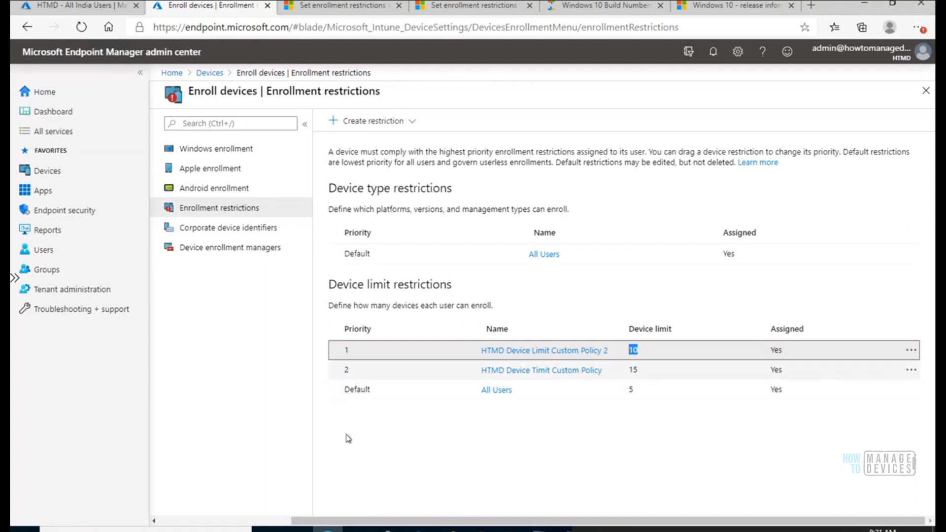
click(331, 417)
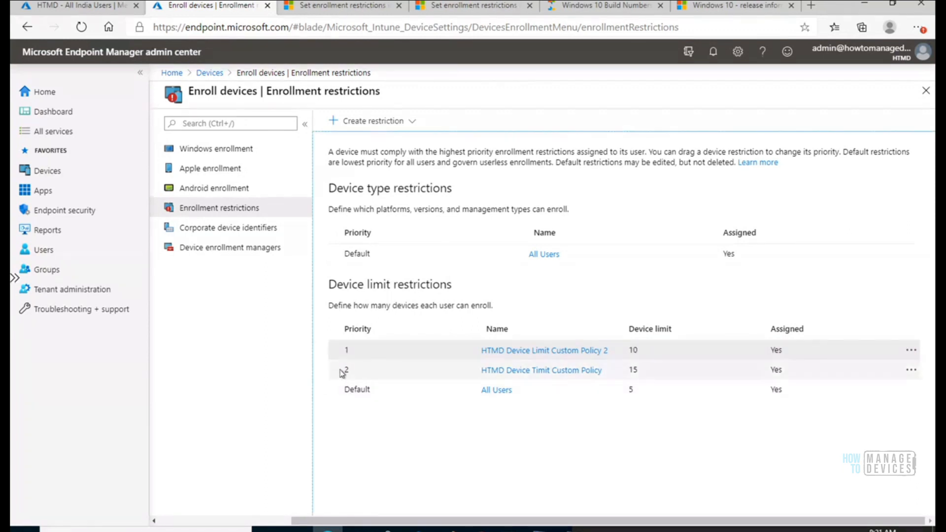
Lower HTMD Device Limit Custom Policy 2 to priority 2 and restore it to priority 1
drag(336, 370, 330, 347)
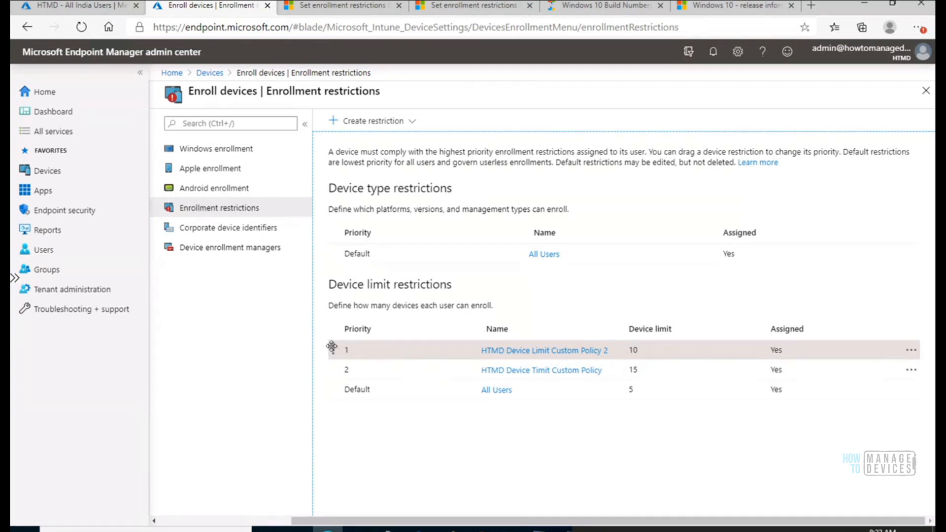
drag(331, 346, 345, 369)
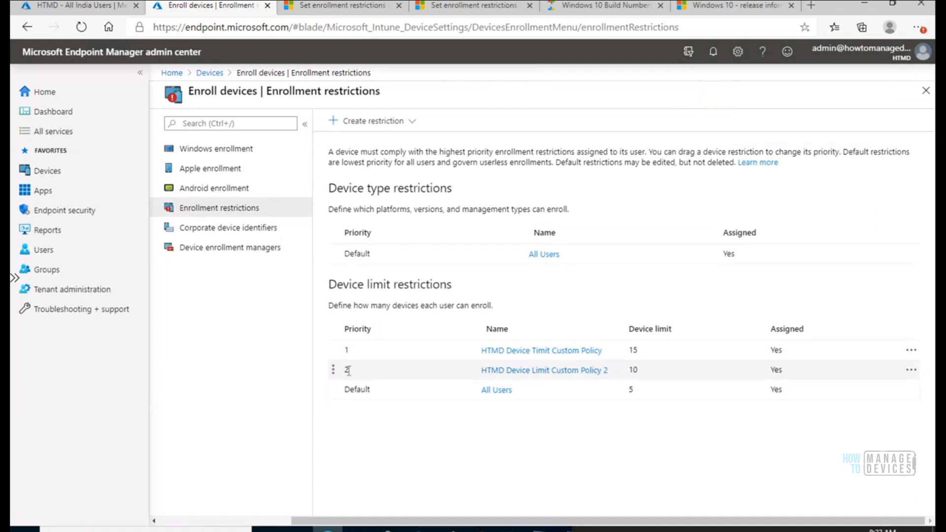
drag(332, 368, 335, 345)
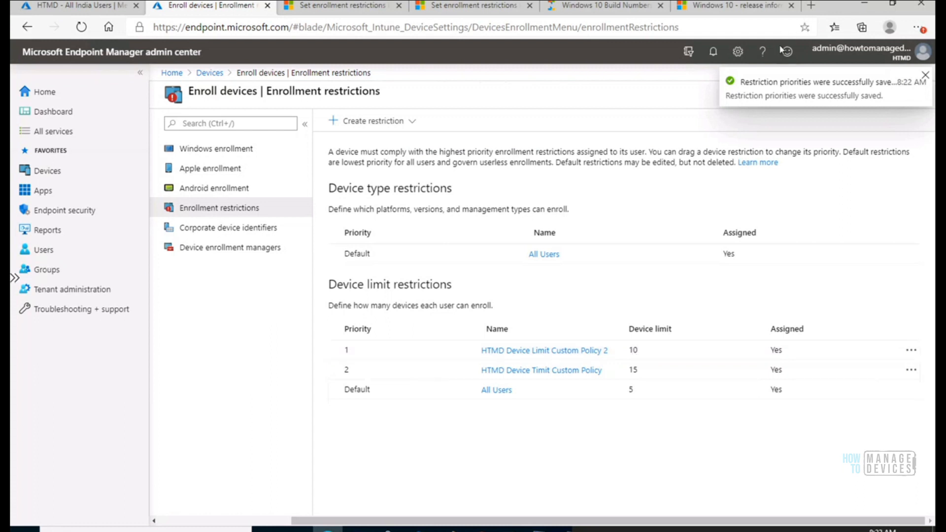
Check the notifications for the saved restriction priorities and close them
click(713, 53)
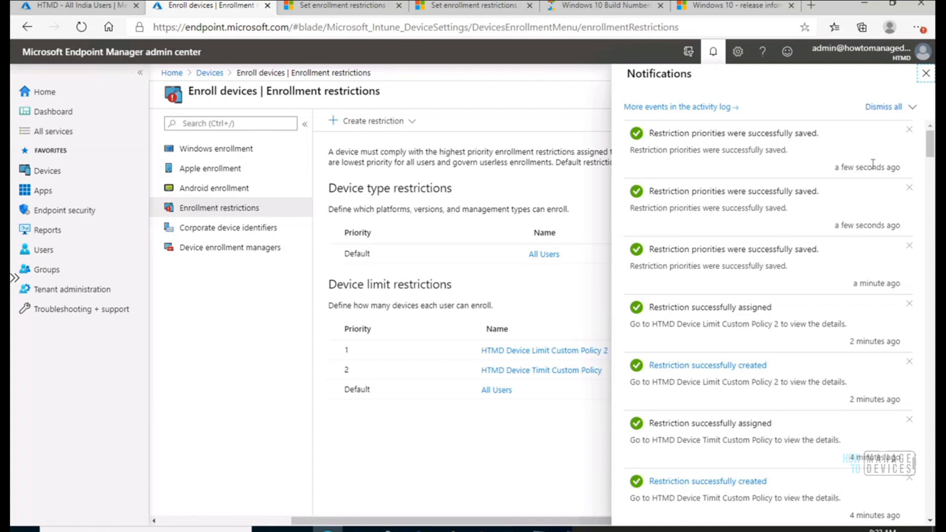
click(926, 74)
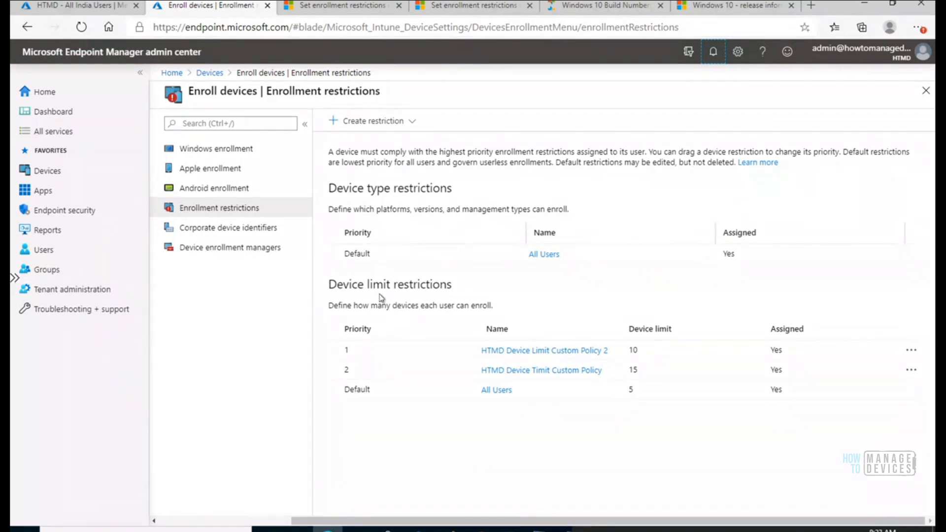
Examine the properties of the default All Users device type restriction, particularly its description
click(544, 255)
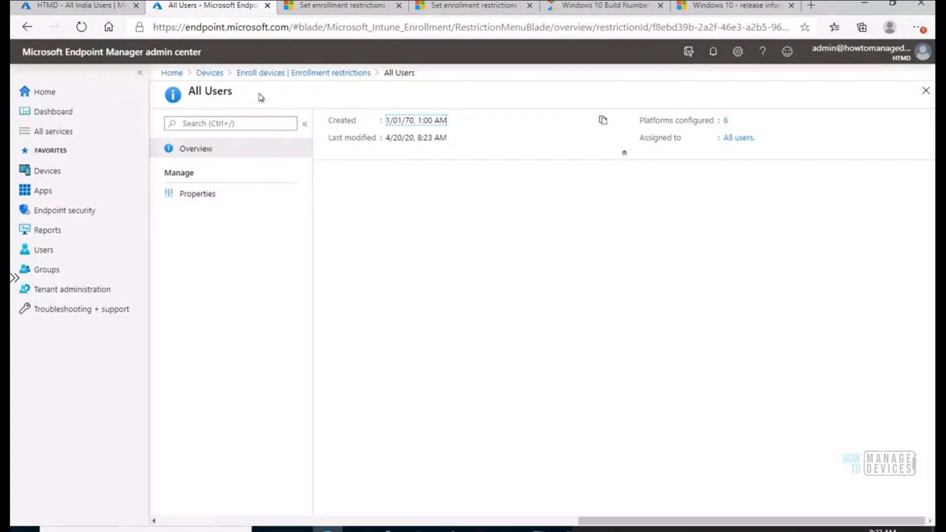
click(198, 199)
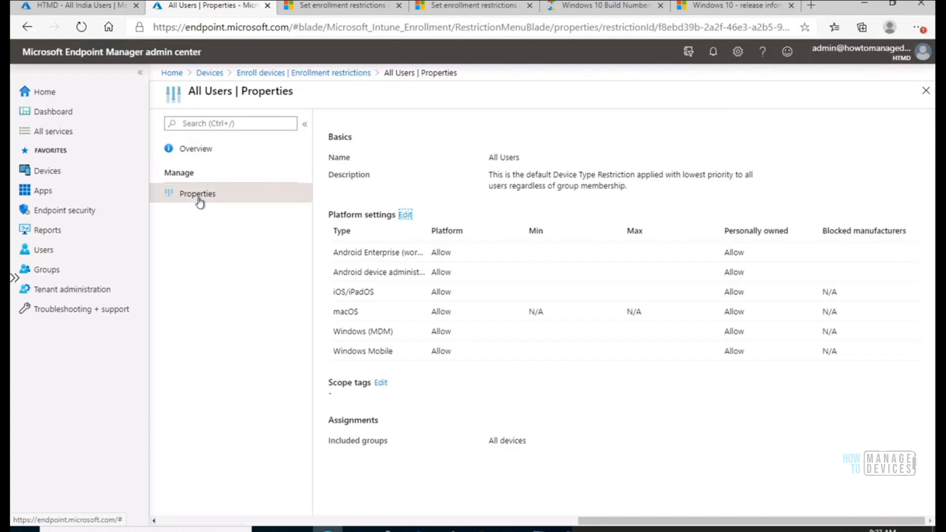
drag(489, 177, 642, 193)
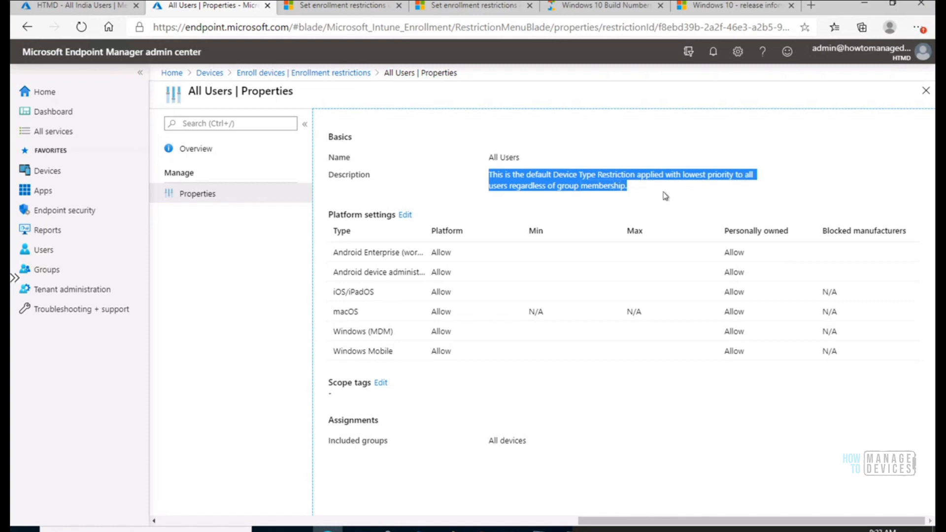
click(639, 191)
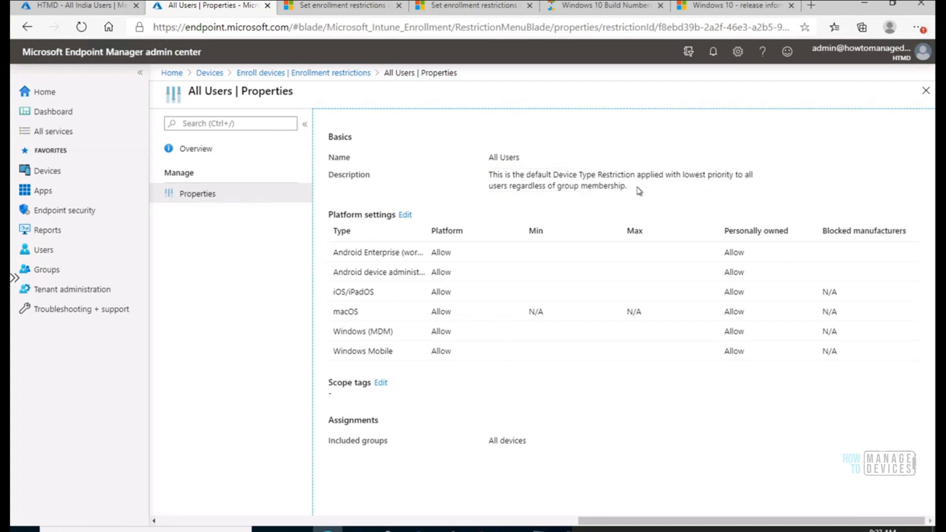
drag(622, 189, 488, 175)
click(670, 191)
drag(639, 190, 508, 175)
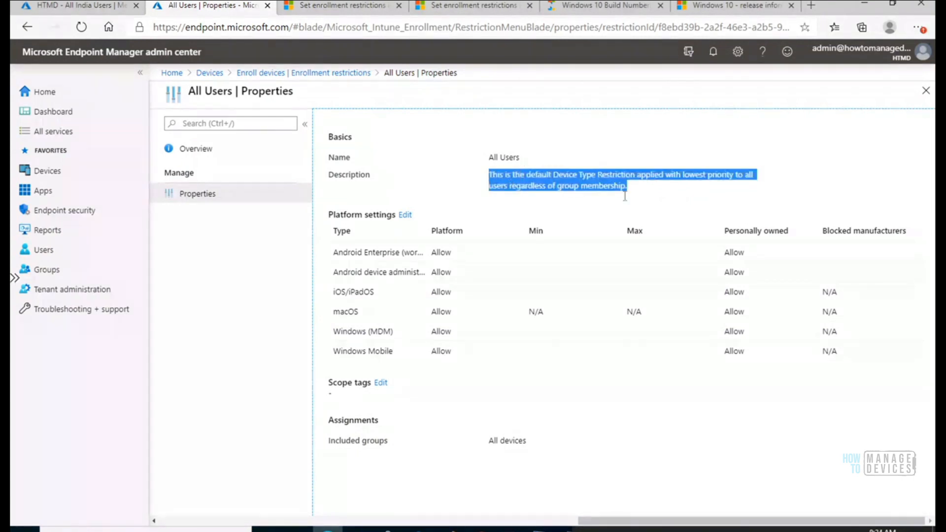
click(643, 192)
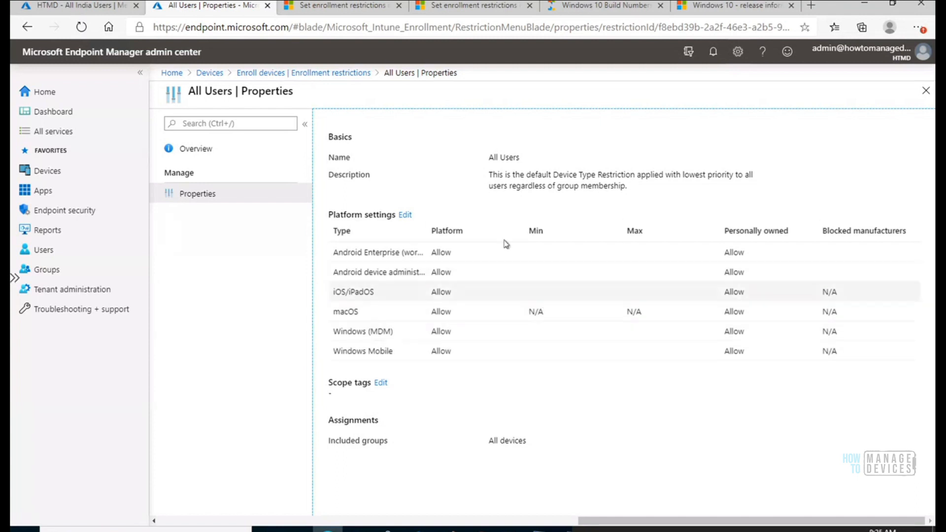
View the editable platform settings of the All Users device type restriction and return to the enrollment restrictions without saving
click(405, 215)
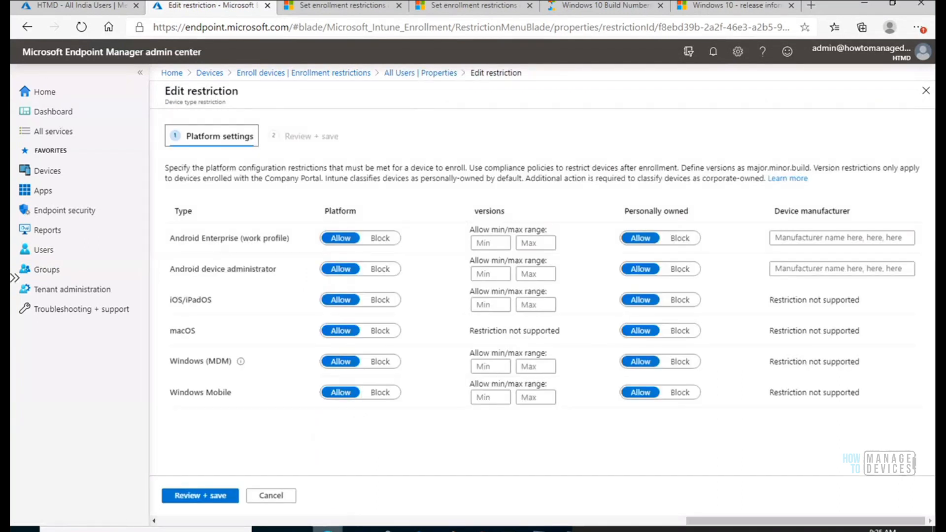
mouse_move(327, 529)
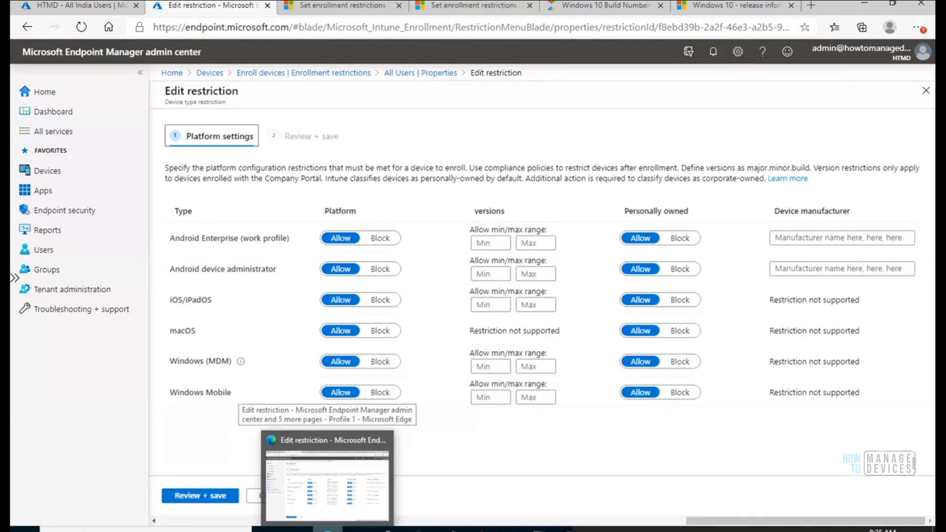
click(351, 75)
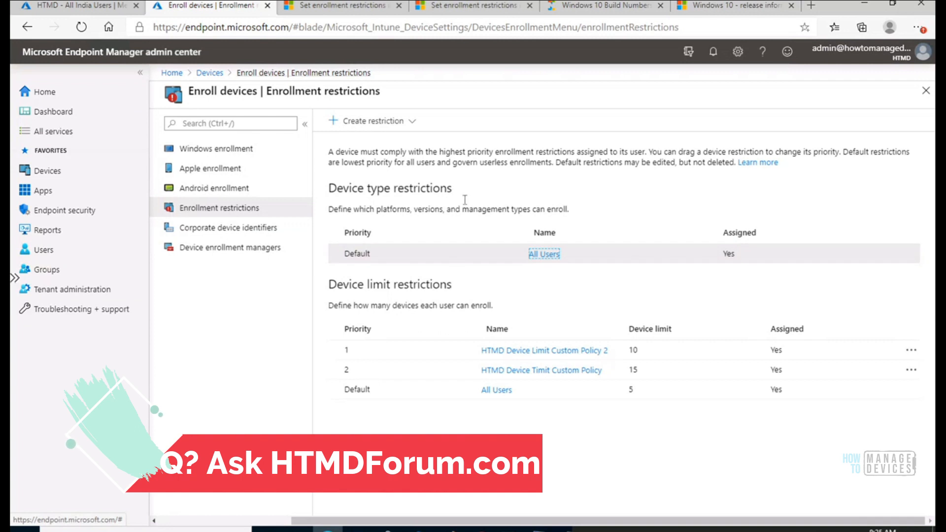
Review the properties of the All Users device type restriction again and go back to the enrollment restrictions list
click(542, 256)
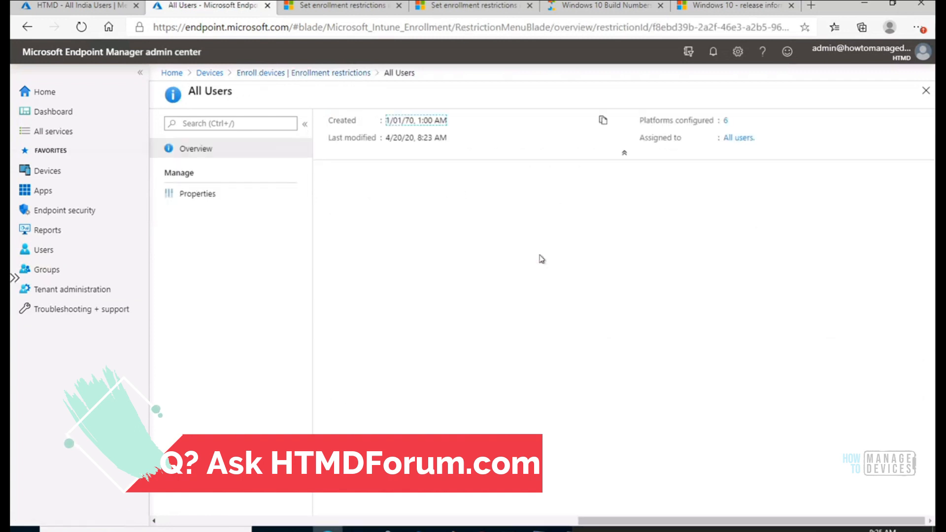
click(211, 195)
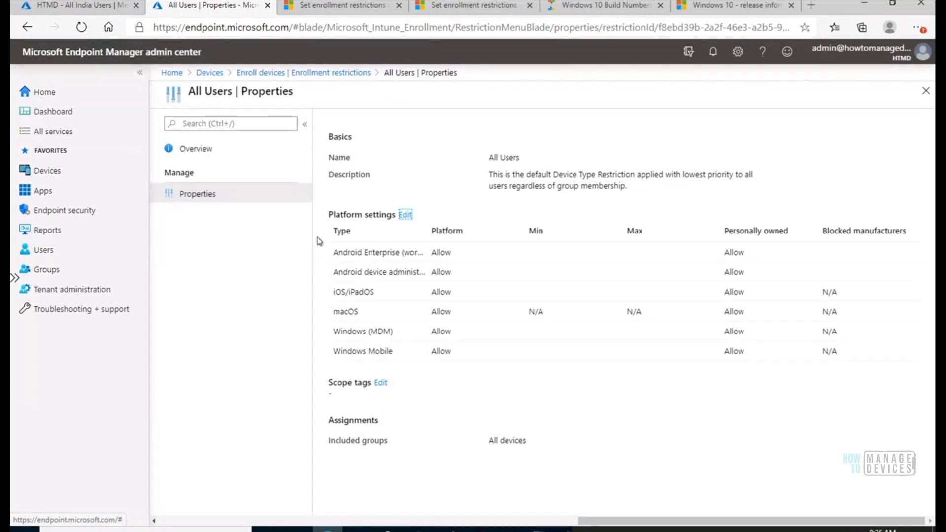
click(335, 74)
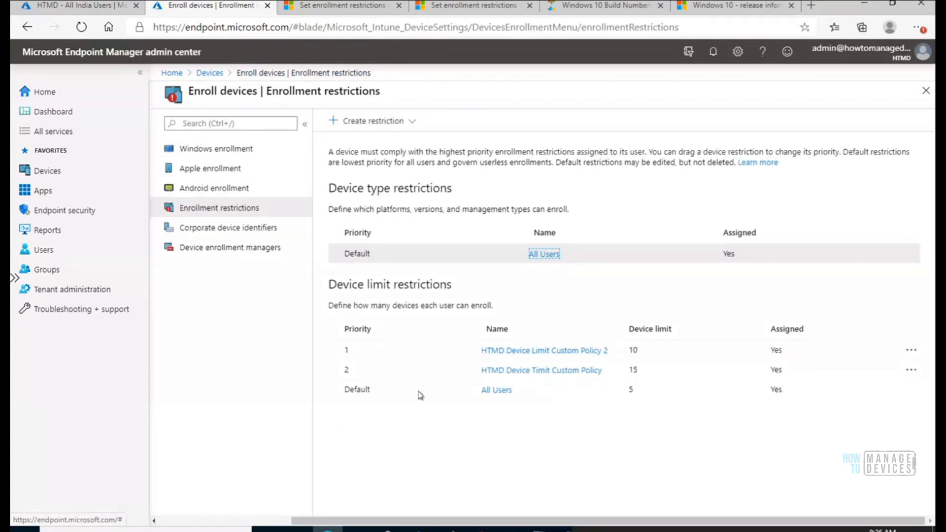